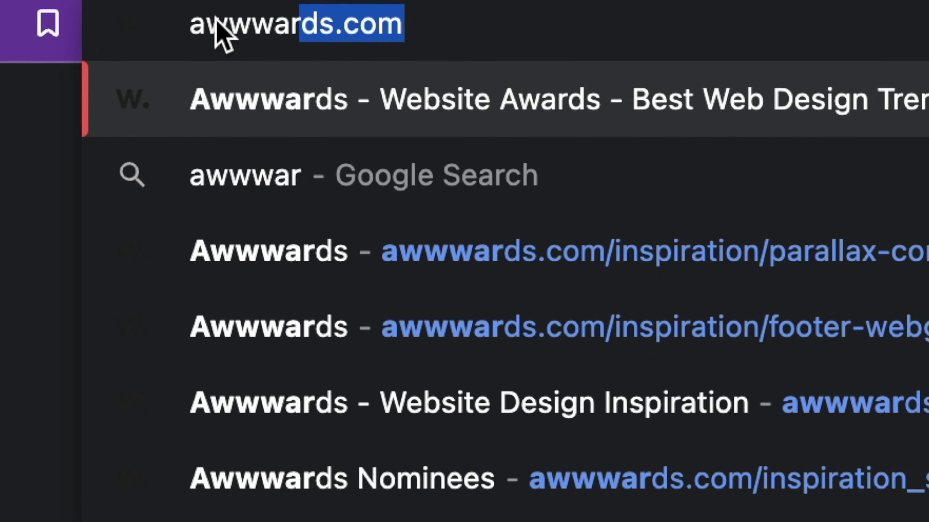
Load awwwards.com and scroll down through the award-winning websites gallery
{"action": "key", "text": "Right"}
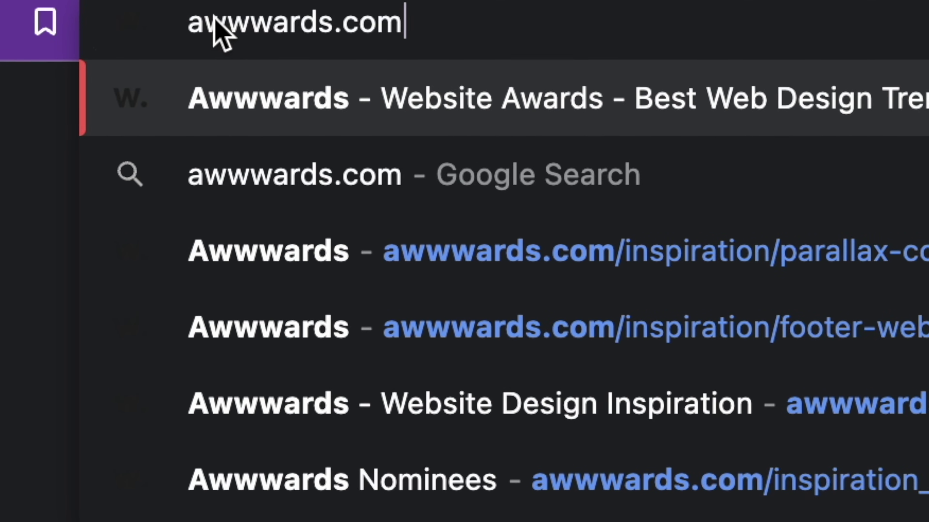
{"action": "key", "text": "Return"}
{"action": "scroll", "coordinate": [464, 262], "scroll_direction": "down", "scroll_amount": 2}
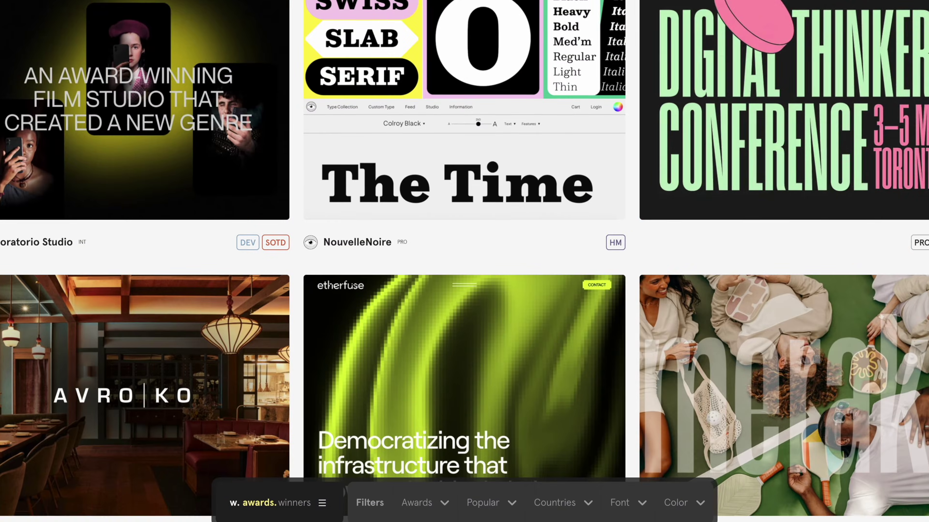
{"action": "scroll", "coordinate": [464, 261], "scroll_direction": "down", "scroll_amount": 5}
{"action": "scroll", "coordinate": [464, 261], "scroll_direction": "down", "scroll_amount": 3}
{"action": "scroll", "coordinate": [465, 261], "scroll_direction": "down", "scroll_amount": 2}
{"action": "scroll", "coordinate": [464, 261], "scroll_direction": "down", "scroll_amount": 4}
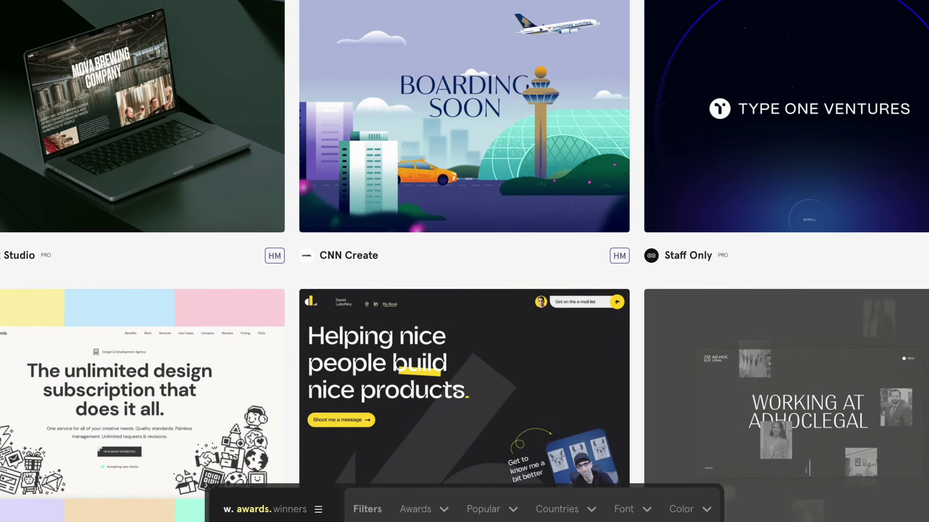
{"action": "scroll", "coordinate": [465, 261], "scroll_direction": "down", "scroll_amount": 2}
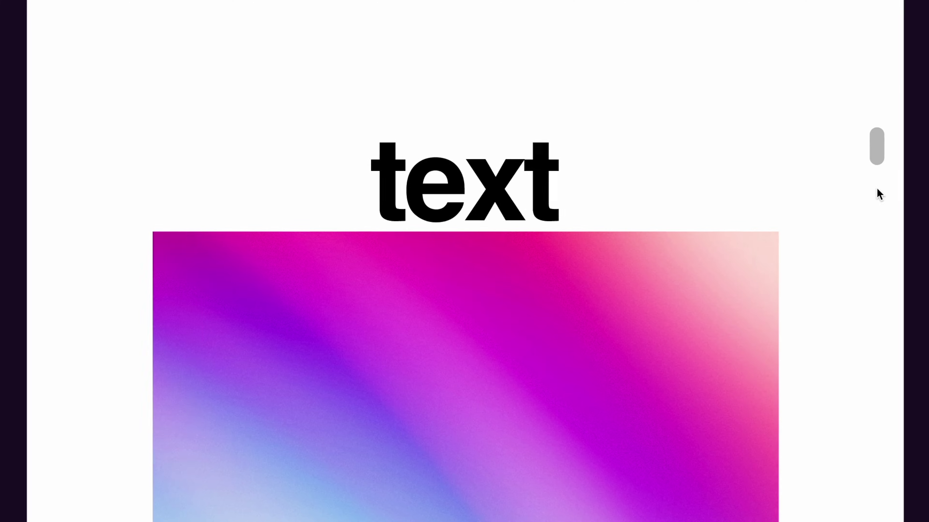
Connect the first Creative Mask frame to the DRIVE frame with Smart animate, Linear, 300 ms
{"action": "mouse_move", "coordinate": [879, 193]}
{"action": "left_mouse_down"}
{"action": "mouse_move", "coordinate": [892, 473]}
{"action": "mouse_move", "coordinate": [878, 73]}
{"action": "mouse_move", "coordinate": [872, 329]}
{"action": "left_mouse_up"}
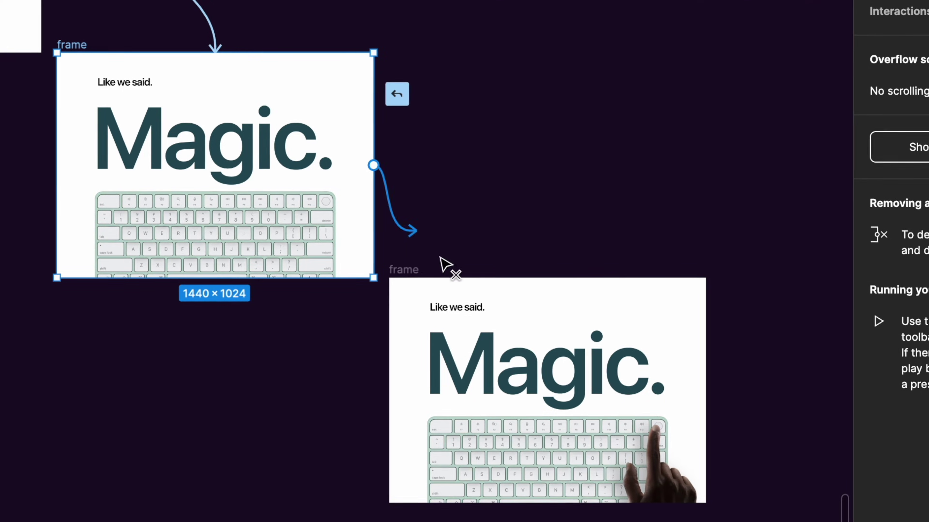
{"action": "left_click_drag", "start_coordinate": [440, 258], "coordinate": [514, 328]}
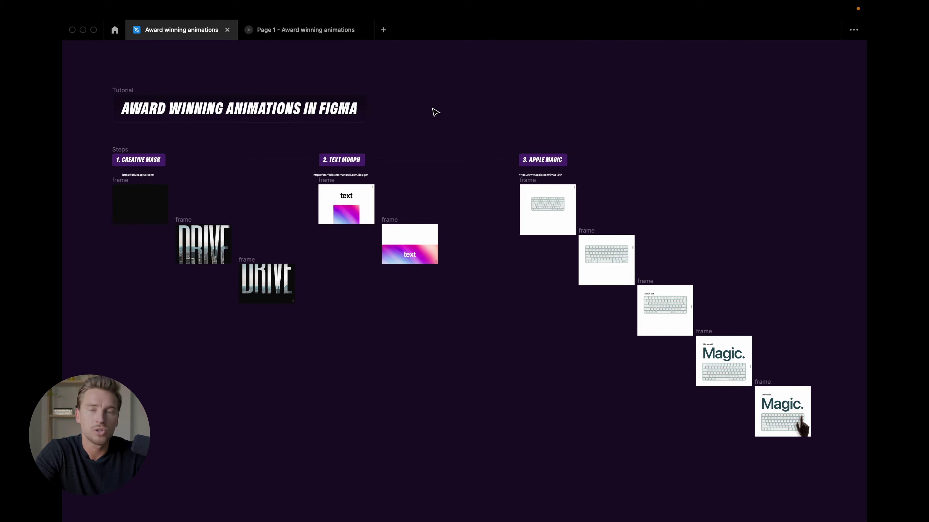
{"action": "scroll", "coordinate": [165, 151], "scroll_direction": "up", "scroll_amount": 5}
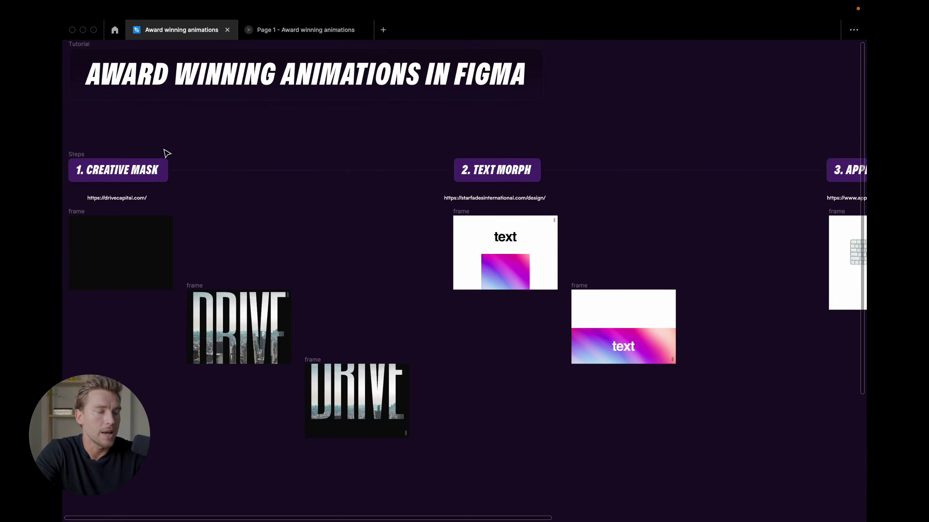
{"action": "scroll", "coordinate": [219, 139], "scroll_direction": "up", "scroll_amount": 2}
{"action": "scroll", "coordinate": [290, 122], "scroll_direction": "up", "scroll_amount": 1}
{"action": "scroll", "coordinate": [291, 122], "scroll_direction": "down", "scroll_amount": 2}
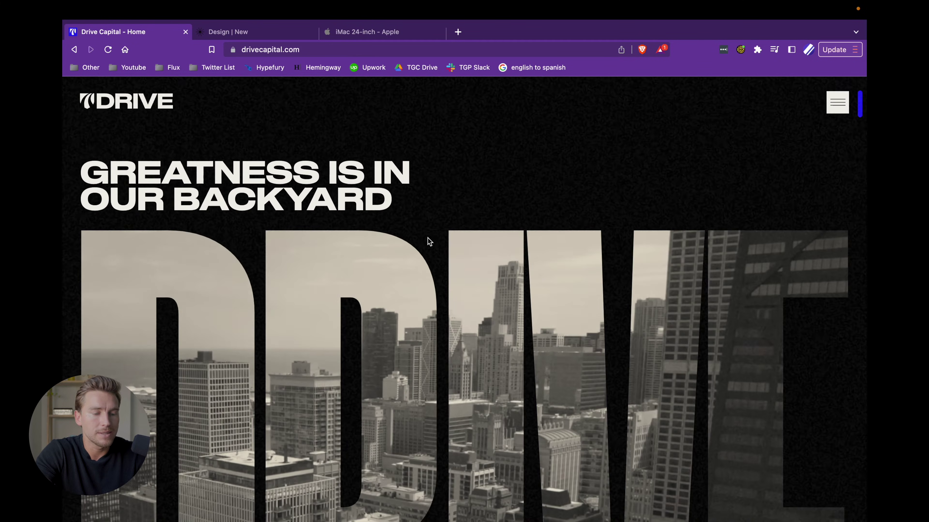
{"action": "scroll", "coordinate": [426, 238], "scroll_direction": "down", "scroll_amount": 2}
{"action": "scroll", "coordinate": [445, 277], "scroll_direction": "down", "scroll_amount": 2}
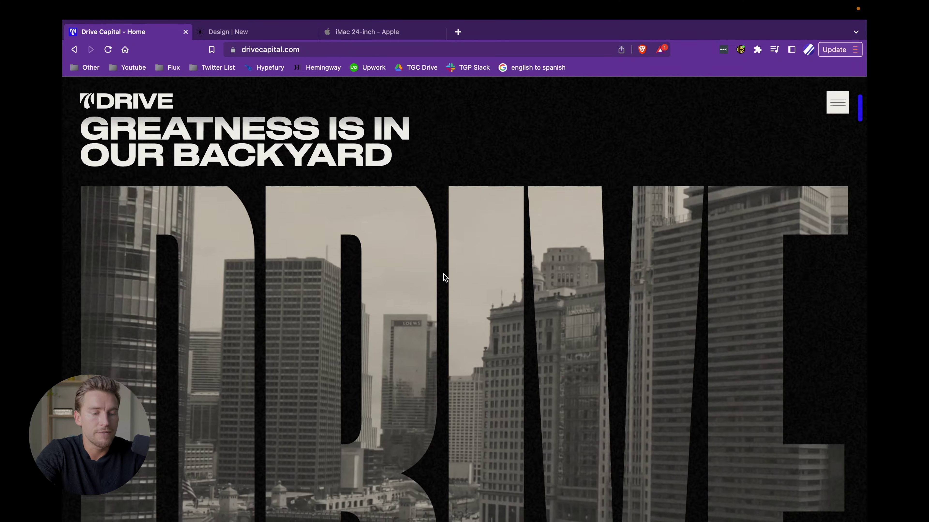
{"action": "scroll", "coordinate": [444, 278], "scroll_direction": "down", "scroll_amount": 2}
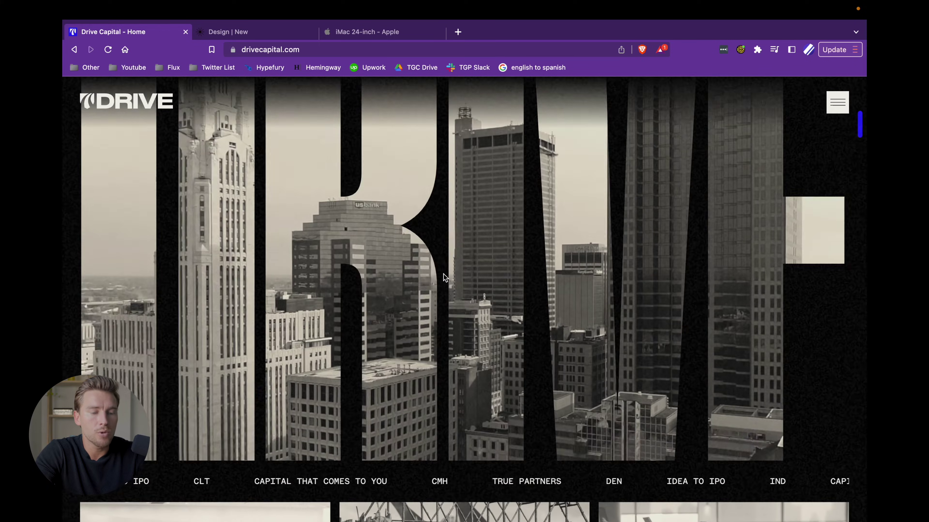
{"action": "scroll", "coordinate": [444, 278], "scroll_direction": "up", "scroll_amount": 3}
{"action": "scroll", "coordinate": [445, 277], "scroll_direction": "down", "scroll_amount": 3}
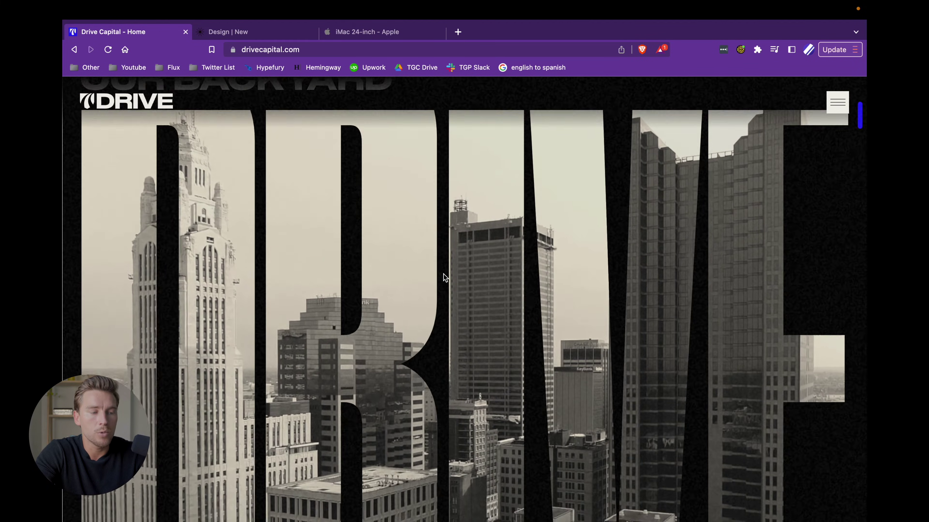
{"action": "scroll", "coordinate": [443, 274], "scroll_direction": "up", "scroll_amount": 1}
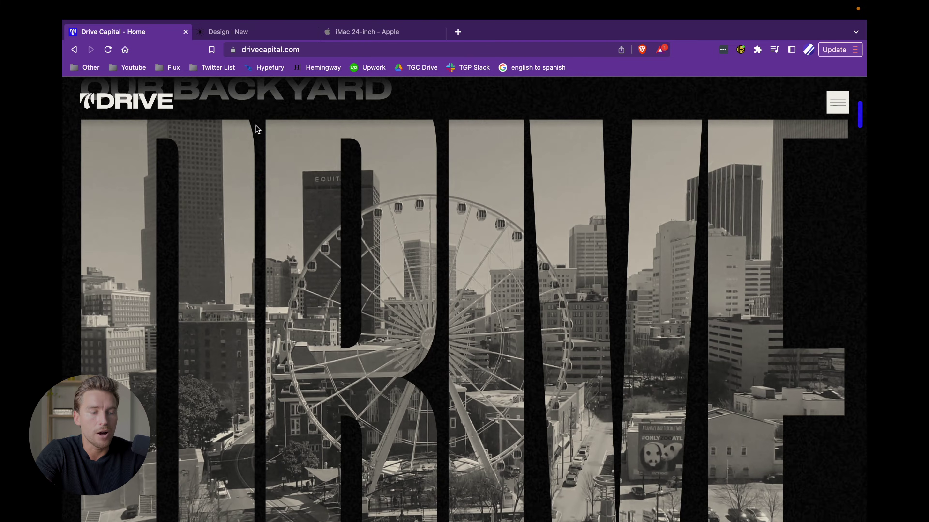
{"action": "scroll", "coordinate": [456, 230], "scroll_direction": "up", "scroll_amount": 2}
{"action": "scroll", "coordinate": [456, 229], "scroll_direction": "down", "scroll_amount": 3}
{"action": "scroll", "coordinate": [455, 229], "scroll_direction": "up", "scroll_amount": 2}
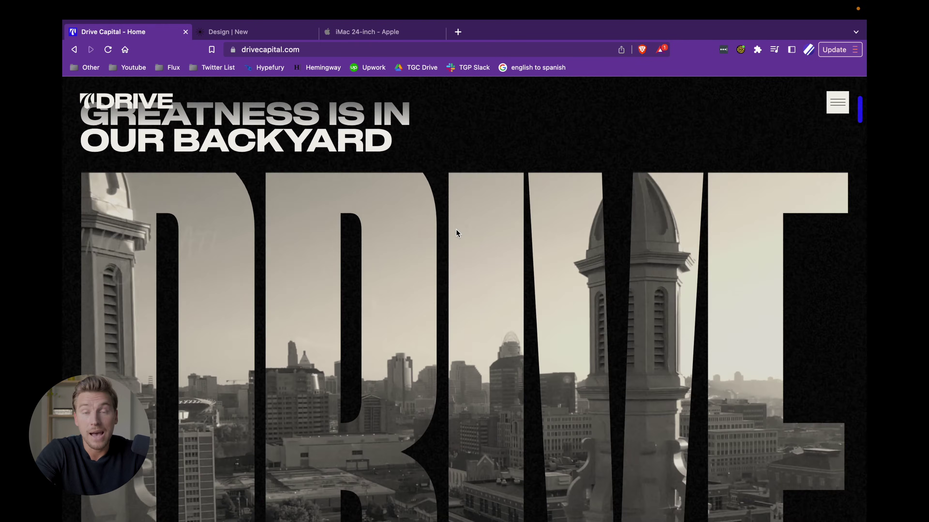
{"action": "scroll", "coordinate": [456, 229], "scroll_direction": "down", "scroll_amount": 1}
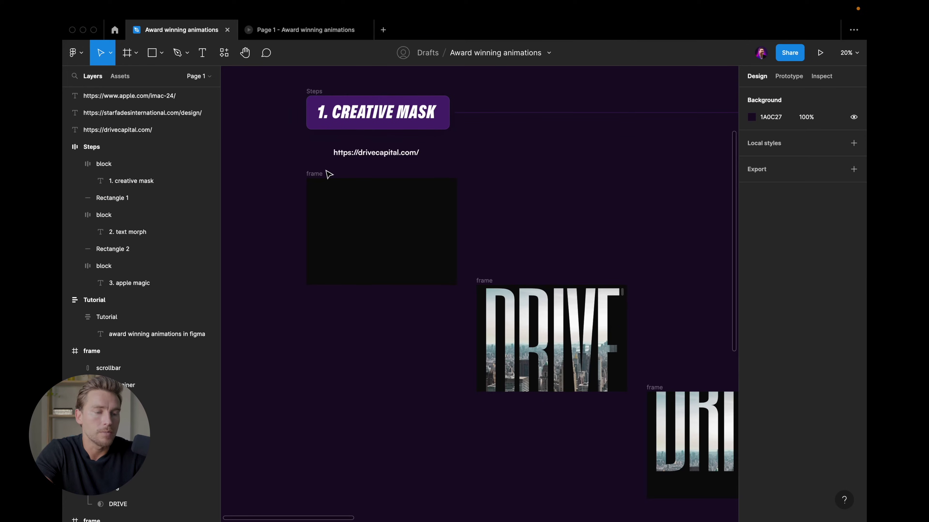
Play the Animation 1 prototype flow starting from the first Creative Mask frame
{"action": "left_click", "coordinate": [326, 172]}
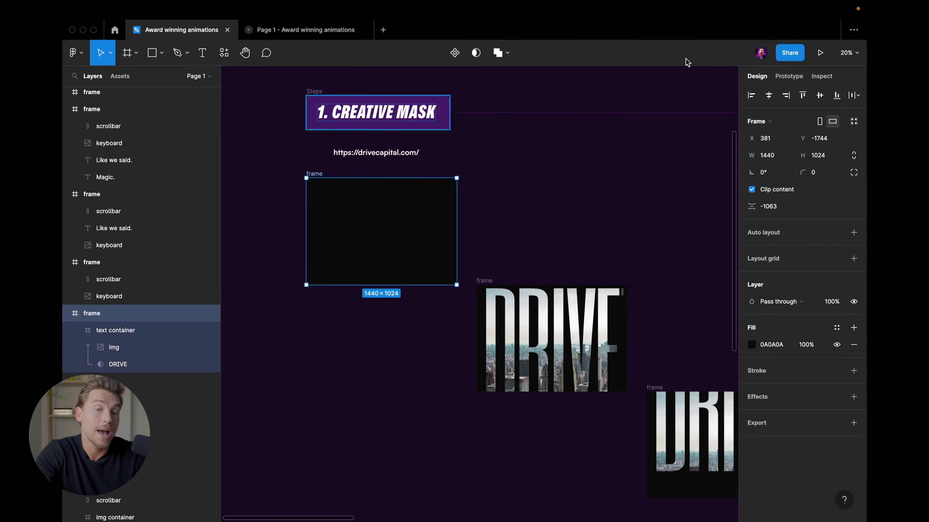
{"action": "left_click", "coordinate": [789, 77]}
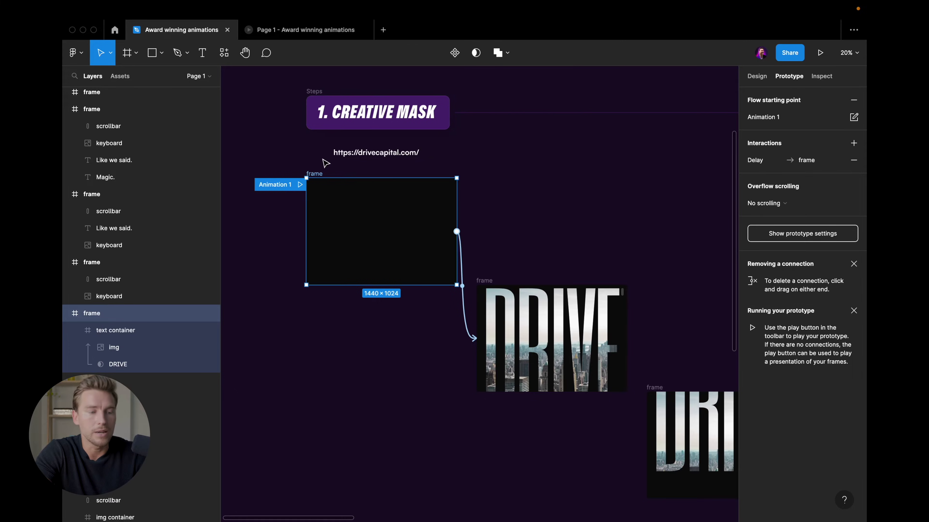
{"action": "scroll", "coordinate": [326, 164], "scroll_direction": "down", "scroll_amount": 2}
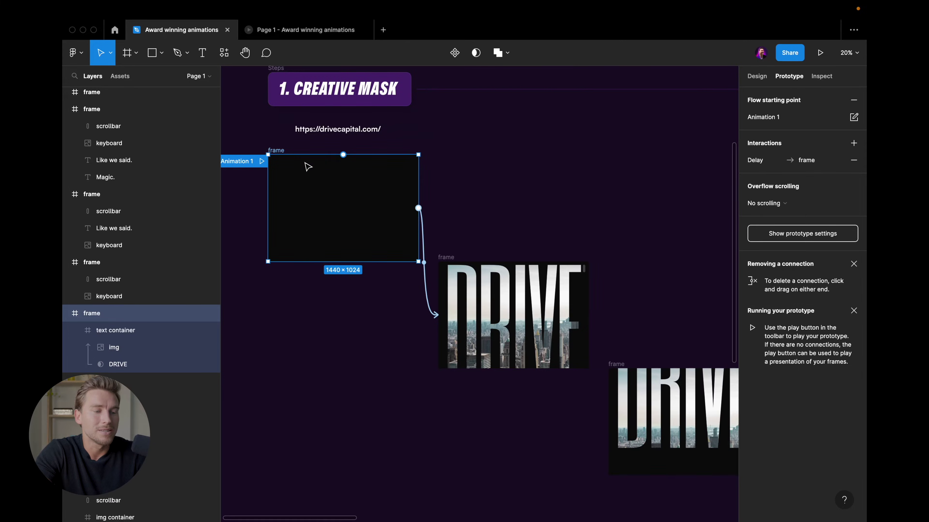
{"action": "left_click", "coordinate": [267, 163]}
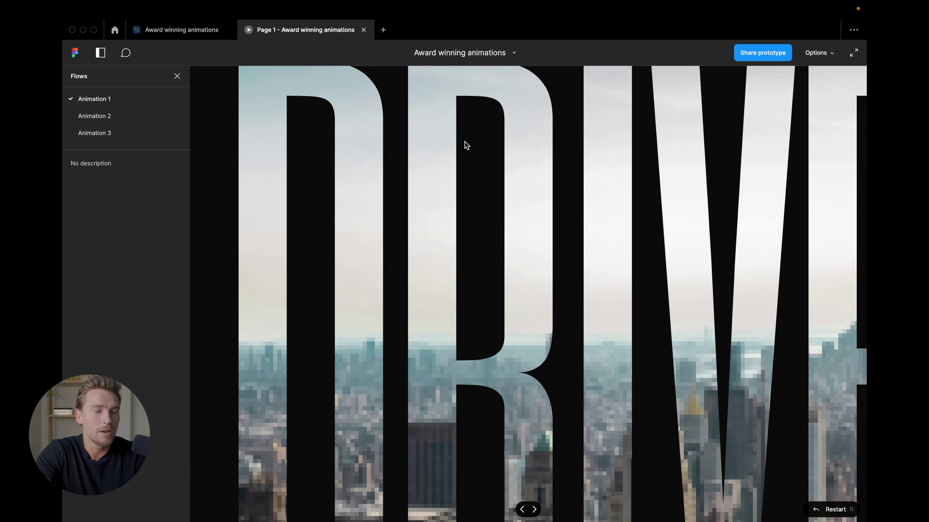
Fit the prototype to the screen and scrub the DRIVE scroll reveal up and down
{"action": "left_click", "coordinate": [817, 53]}
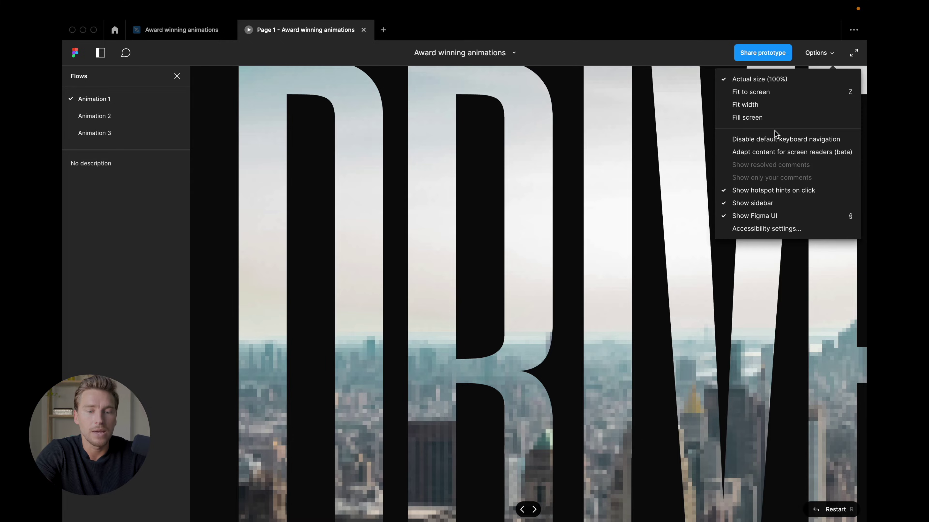
{"action": "left_click", "coordinate": [768, 118]}
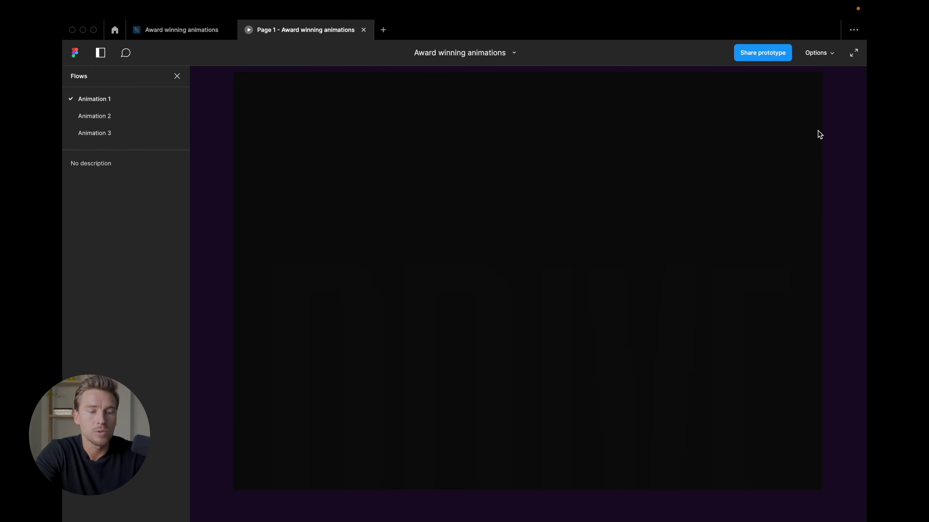
{"action": "mouse_move", "coordinate": [806, 99]}
{"action": "left_mouse_down"}
{"action": "mouse_move", "coordinate": [815, 247]}
{"action": "mouse_move", "coordinate": [804, 128]}
{"action": "mouse_move", "coordinate": [804, 356]}
{"action": "mouse_move", "coordinate": [792, 120]}
{"action": "mouse_move", "coordinate": [783, 259]}
{"action": "mouse_move", "coordinate": [786, 106]}
{"action": "mouse_move", "coordinate": [804, 198]}
{"action": "mouse_move", "coordinate": [801, 293]}
{"action": "mouse_move", "coordinate": [792, 128]}
{"action": "mouse_move", "coordinate": [788, 260]}
{"action": "left_mouse_up"}
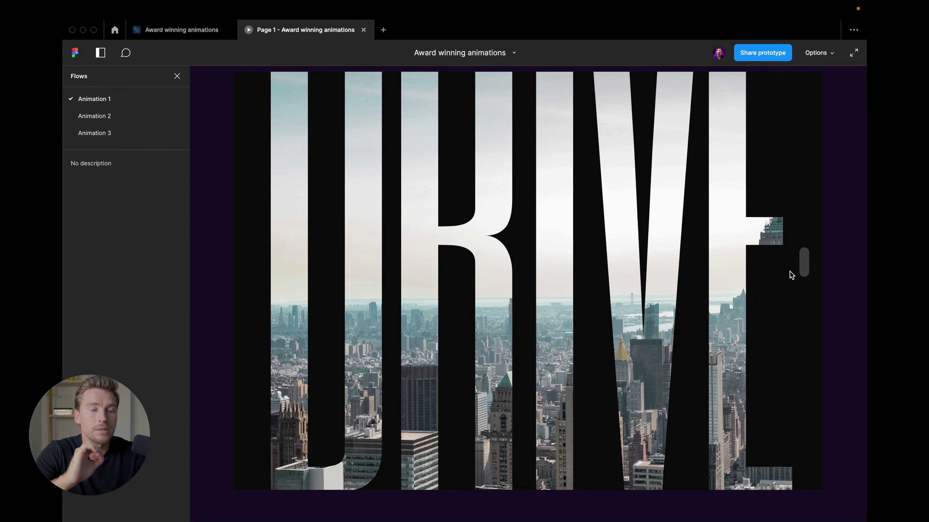
{"action": "left_click_drag", "start_coordinate": [789, 270], "coordinate": [802, 248]}
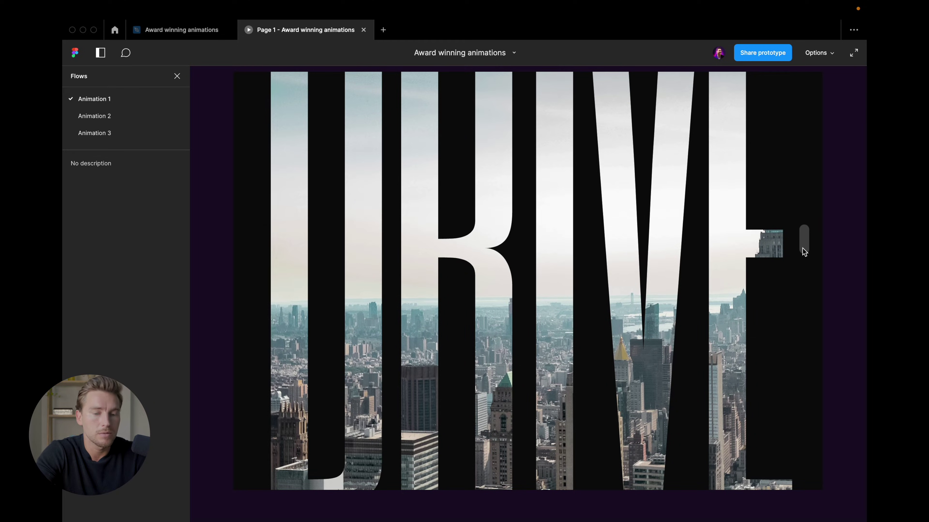
{"action": "left_click_drag", "start_coordinate": [802, 248], "coordinate": [801, 259]}
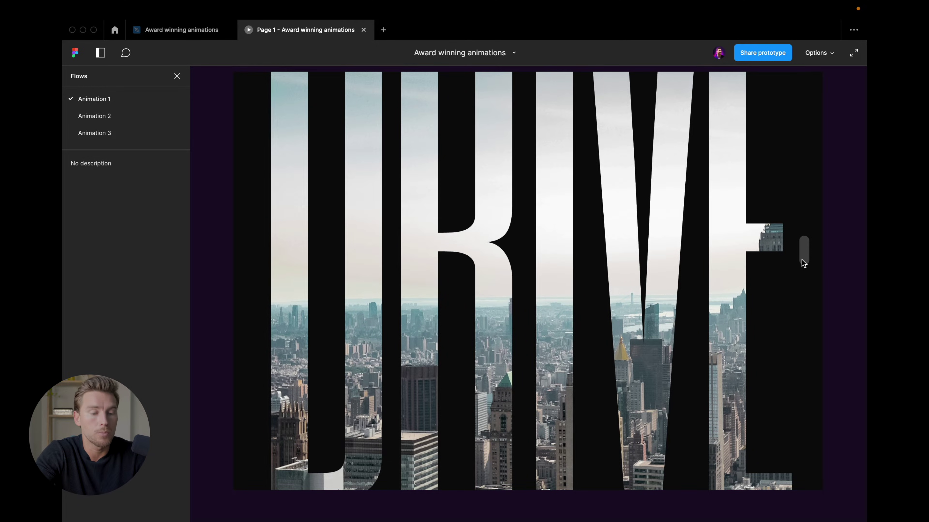
{"action": "mouse_move", "coordinate": [802, 259]}
{"action": "left_mouse_down"}
{"action": "mouse_move", "coordinate": [802, 369]}
{"action": "mouse_move", "coordinate": [802, 148]}
{"action": "mouse_move", "coordinate": [806, 291]}
{"action": "mouse_move", "coordinate": [811, 214]}
{"action": "mouse_move", "coordinate": [807, 123]}
{"action": "mouse_move", "coordinate": [805, 353]}
{"action": "mouse_move", "coordinate": [795, 79]}
{"action": "left_mouse_up"}
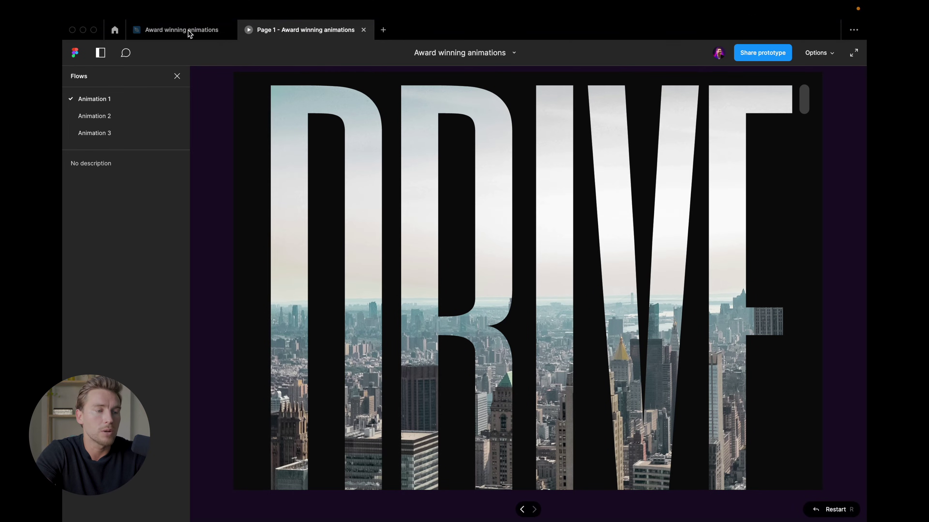
Return to the design file, clear the selection and zoom toward the bottom area
{"action": "left_click", "coordinate": [197, 30]}
{"action": "scroll", "coordinate": [466, 186], "scroll_direction": "up", "scroll_amount": 2}
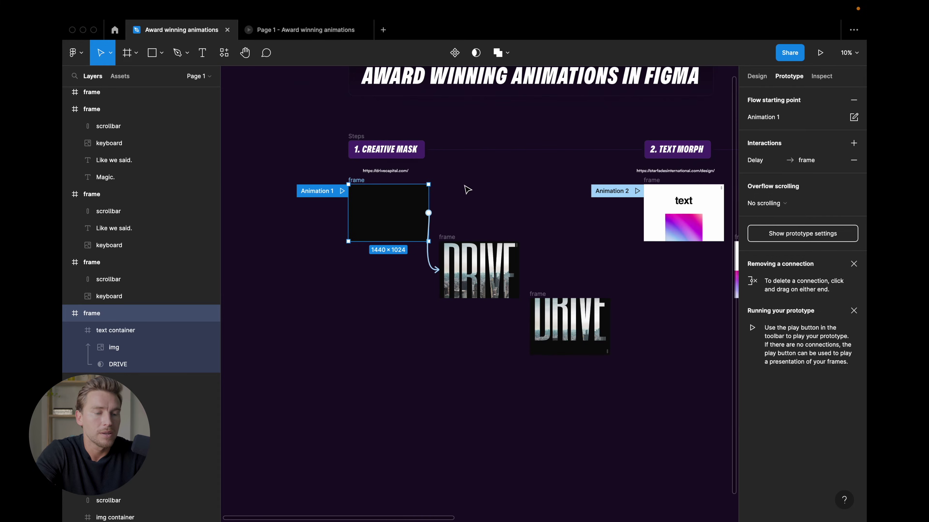
{"action": "left_click", "coordinate": [447, 201]}
{"action": "scroll", "coordinate": [448, 202], "scroll_direction": "down", "scroll_amount": 5}
{"action": "scroll", "coordinate": [448, 203], "scroll_direction": "up", "scroll_amount": 3}
{"action": "scroll", "coordinate": [447, 203], "scroll_direction": "up", "scroll_amount": 3}
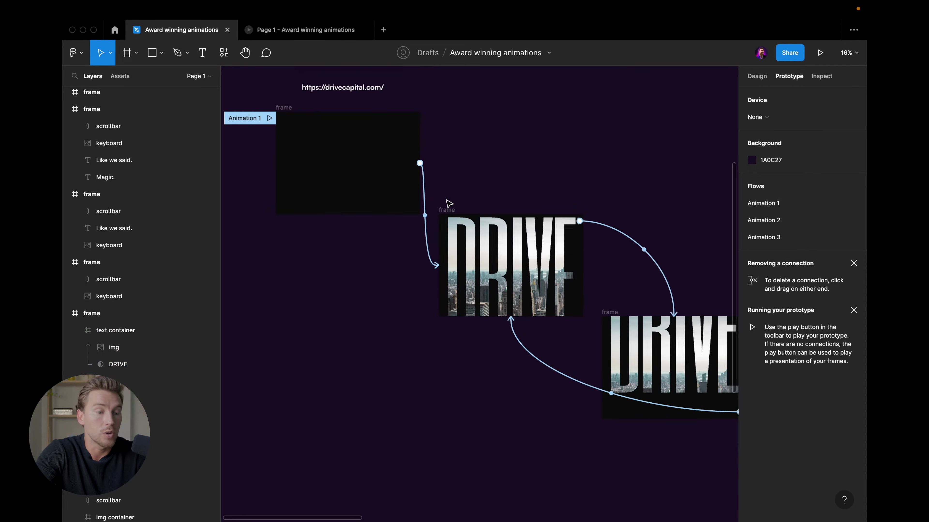
Add a 1440×1024 desktop frame, rename it, and align it under the first Creative Mask frame
{"action": "key", "text": "f"}
{"action": "left_click", "coordinate": [770, 220]}
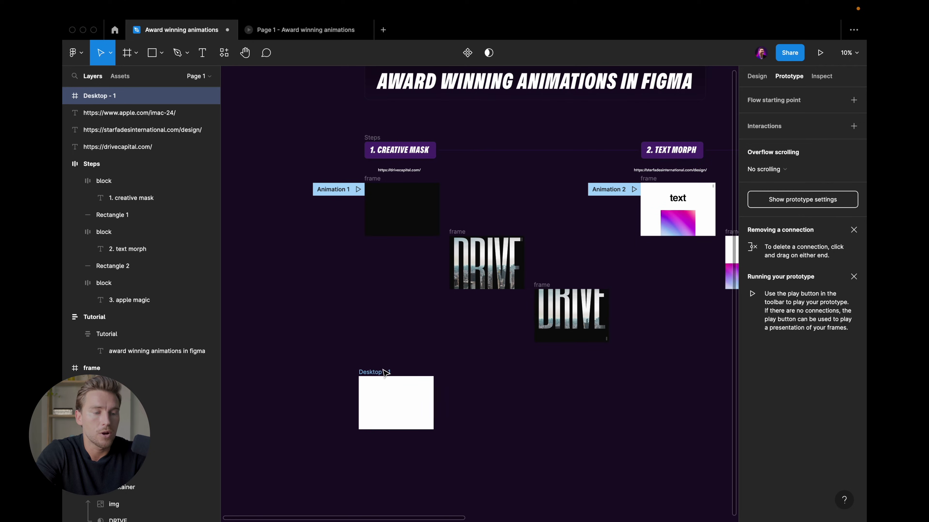
{"action": "type", "text": "frame"}
{"action": "key", "text": "Return"}
{"action": "key", "text": "Escape"}
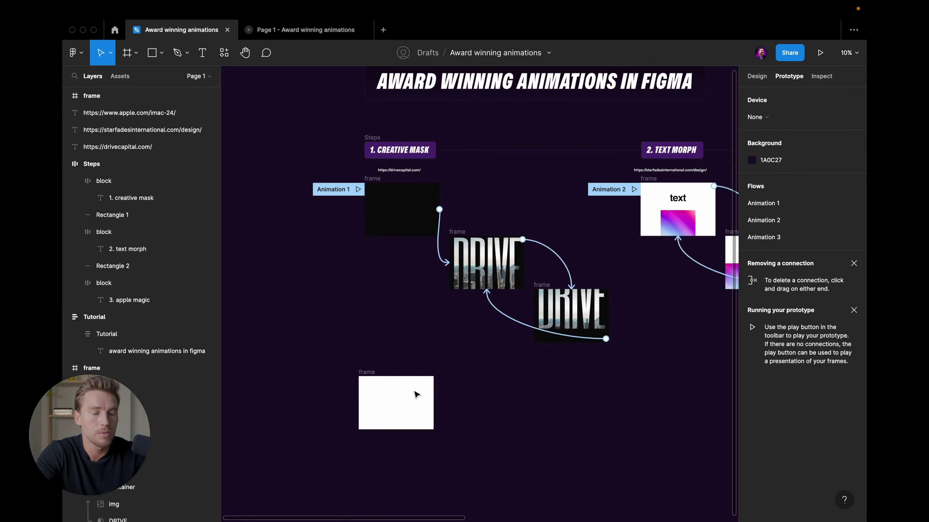
{"action": "left_click_drag", "start_coordinate": [369, 375], "coordinate": [374, 374]}
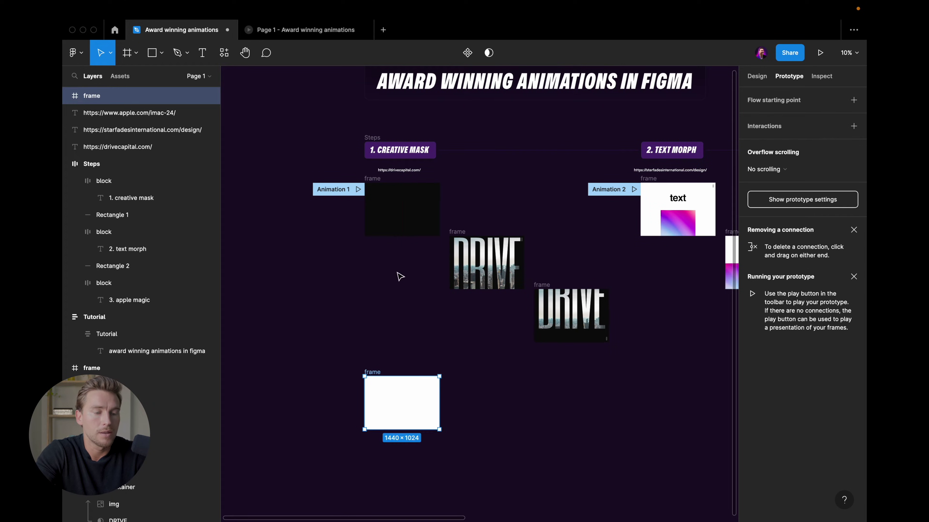
Deselect the new frame, bring the empty bottom frame into view, and pick the Frame tool
{"action": "scroll", "coordinate": [390, 229], "scroll_direction": "up", "scroll_amount": 5}
{"action": "key", "text": "Escape"}
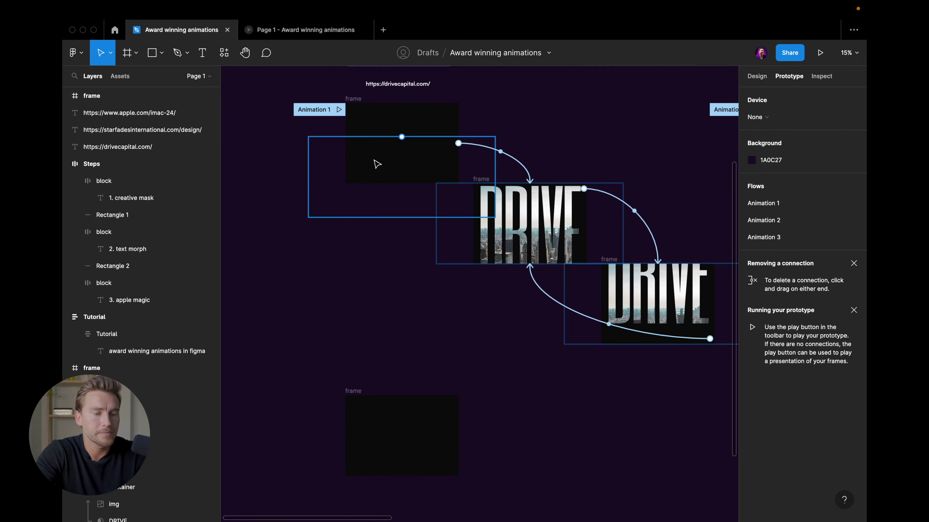
{"action": "scroll", "coordinate": [377, 163], "scroll_direction": "down", "scroll_amount": 3}
{"action": "scroll", "coordinate": [373, 322], "scroll_direction": "down", "scroll_amount": 2}
{"action": "key", "text": "f"}
{"action": "scroll", "coordinate": [334, 364], "scroll_direction": "up", "scroll_amount": 1}
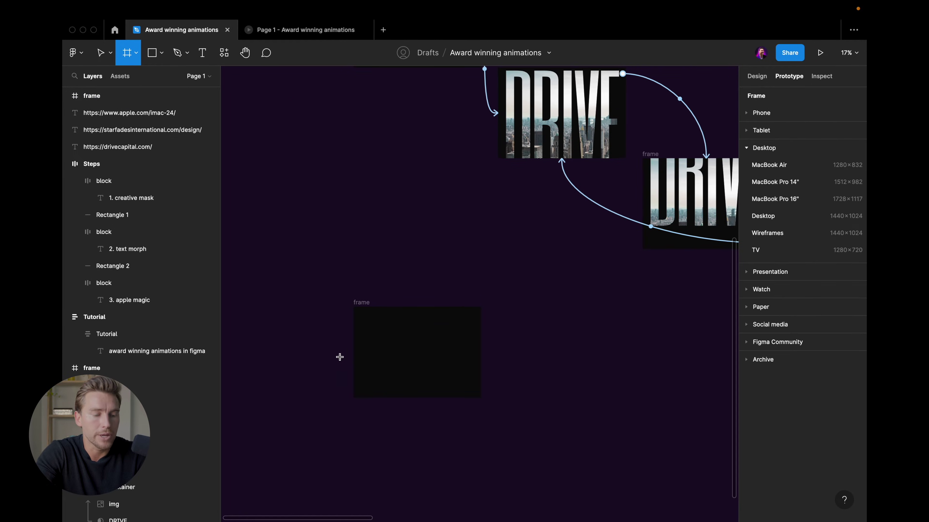
Draw a 2036×561 'container' frame inside the bottom frame and remove its white fill
{"action": "left_click_drag", "start_coordinate": [329, 348], "coordinate": [508, 398]}
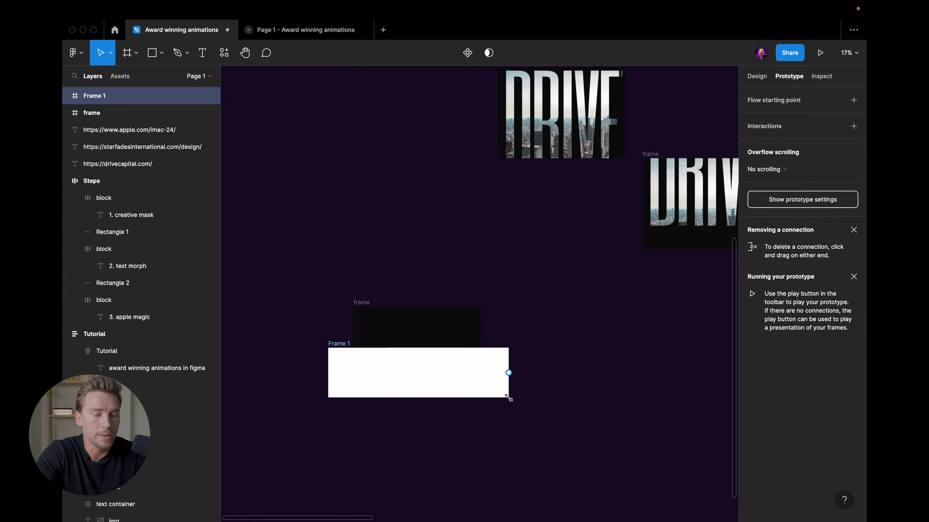
{"action": "left_click", "coordinate": [387, 321]}
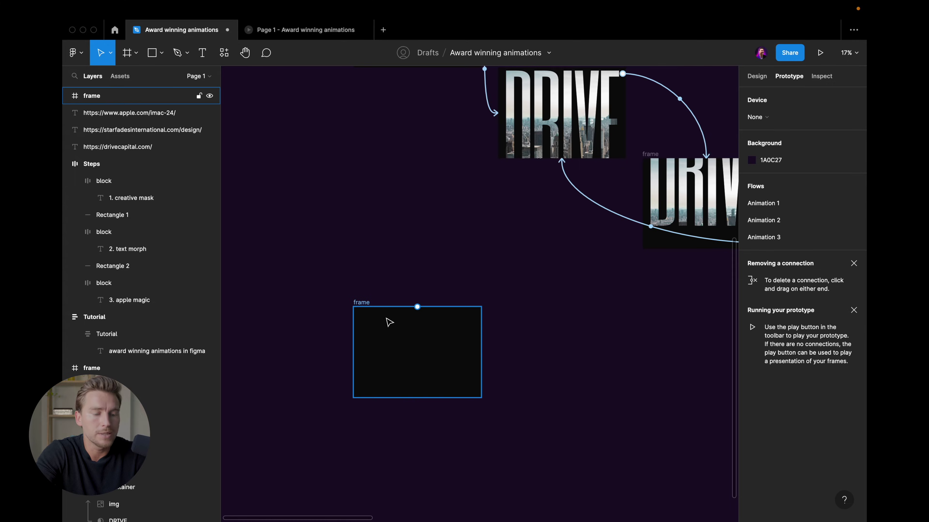
{"action": "left_click", "coordinate": [753, 78]}
{"action": "type", "text": "container"}
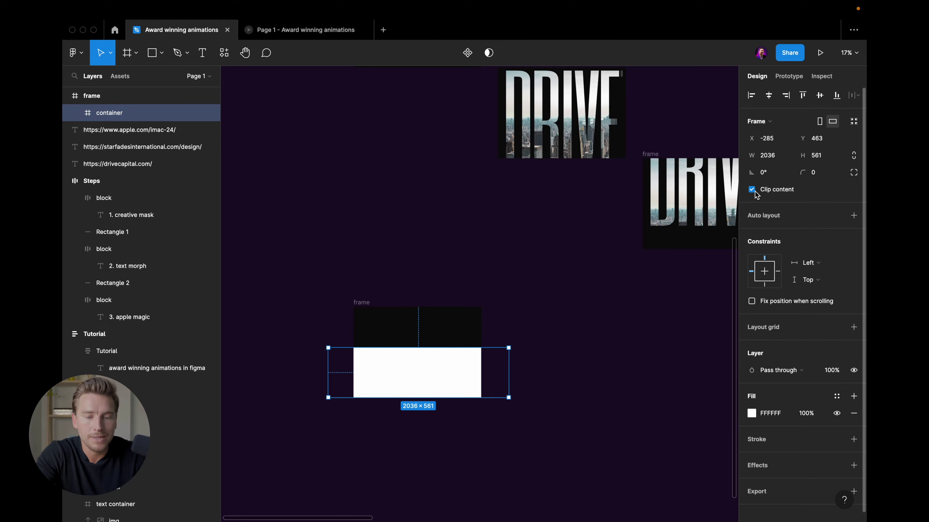
{"action": "scroll", "coordinate": [626, 414], "scroll_direction": "left", "scroll_amount": 2}
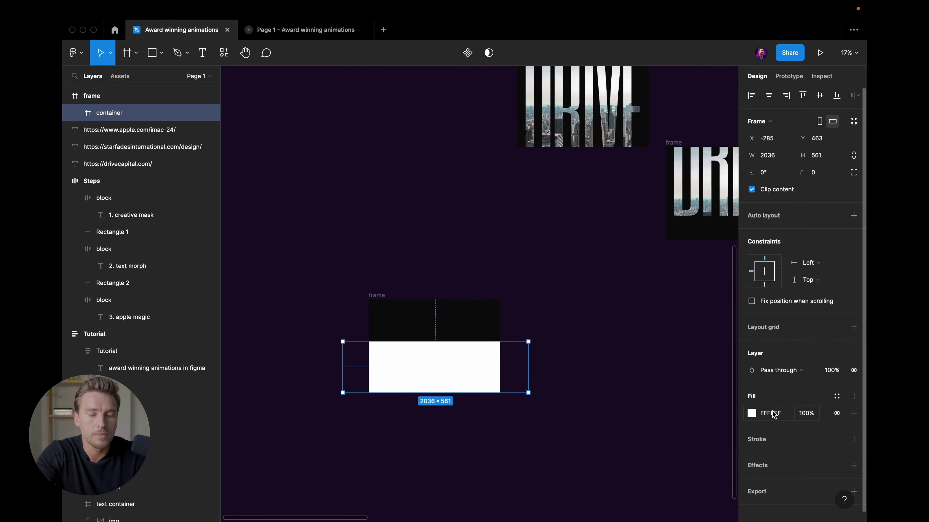
{"action": "left_click", "coordinate": [853, 414]}
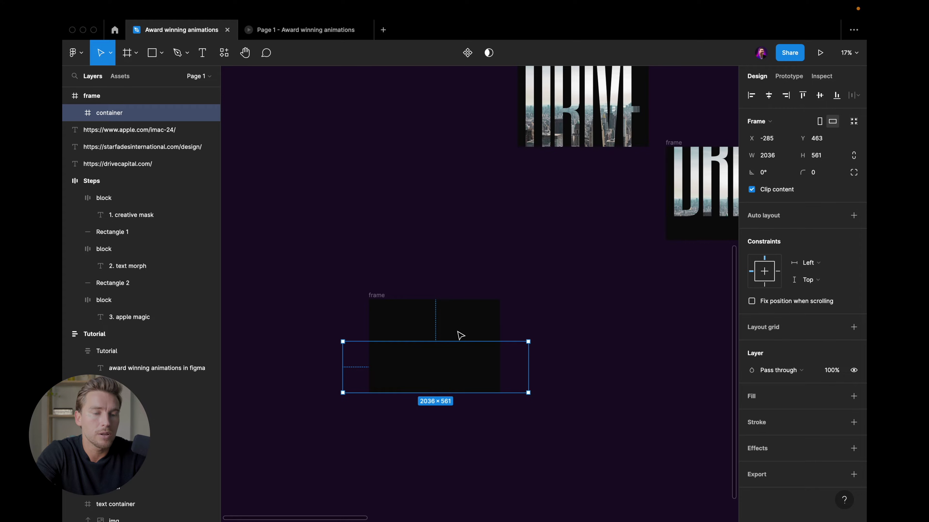
{"action": "scroll", "coordinate": [460, 335], "scroll_direction": "up", "scroll_amount": 2}
{"action": "scroll", "coordinate": [460, 335], "scroll_direction": "down", "scroll_amount": 2}
Add white DRIVE text inside the container and align it to the container's top
{"action": "scroll", "coordinate": [459, 334], "scroll_direction": "up", "scroll_amount": 2, "text": "ctrl"}
{"action": "key", "text": "t"}
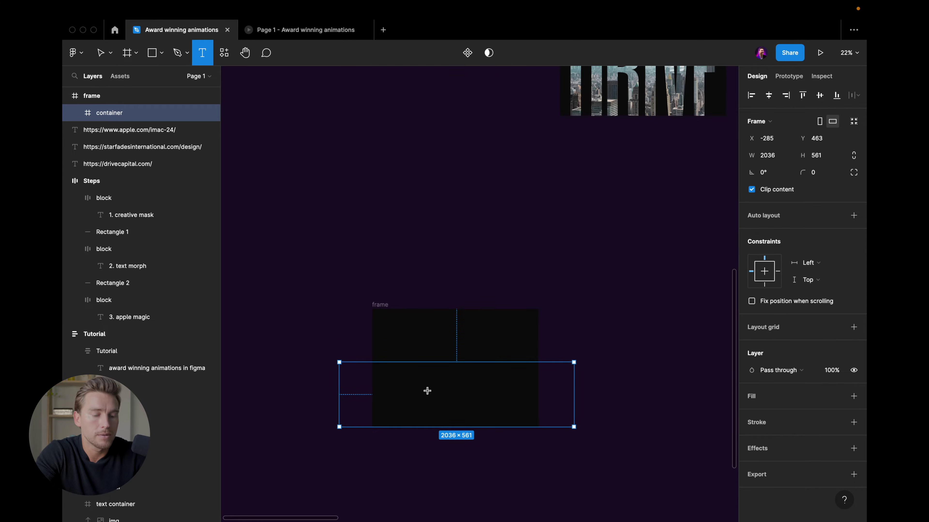
{"action": "left_click", "coordinate": [427, 390]}
{"action": "type", "text": "drive"}
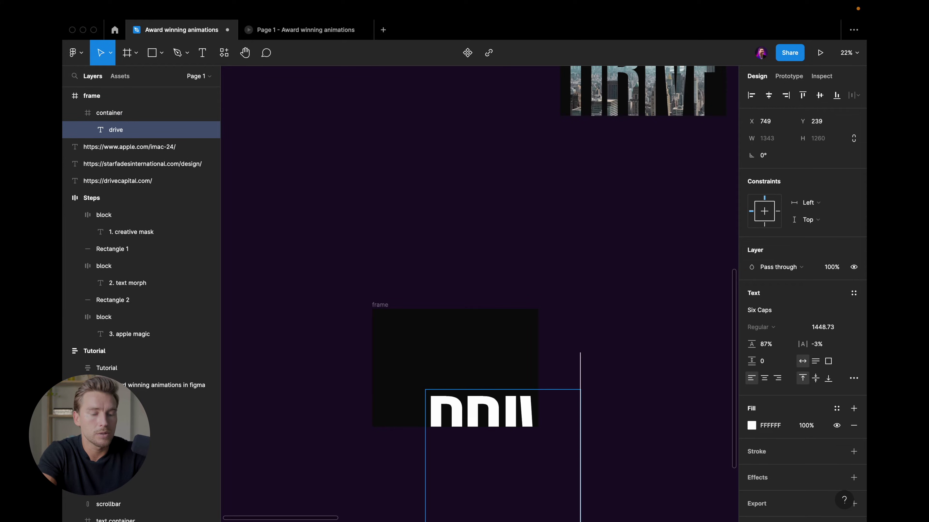
{"action": "left_click_drag", "start_coordinate": [471, 425], "coordinate": [430, 393]}
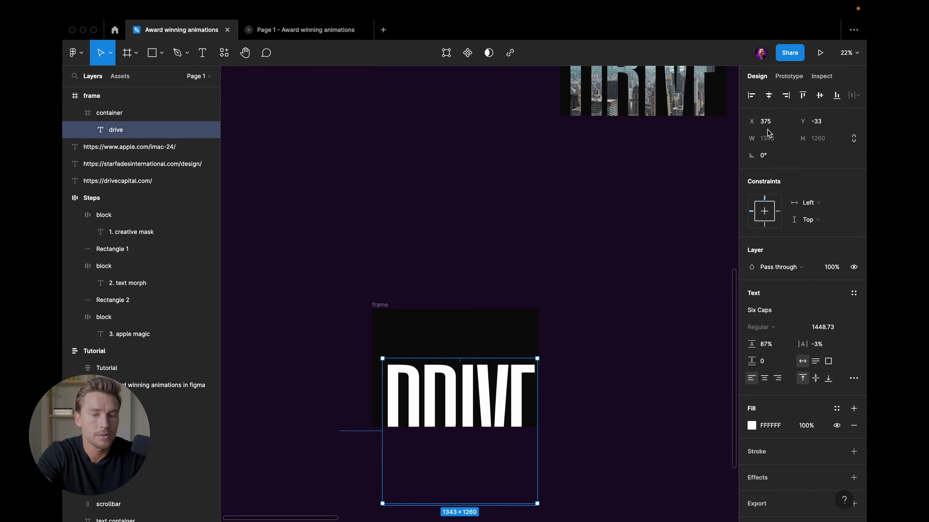
{"action": "left_click", "coordinate": [802, 97]}
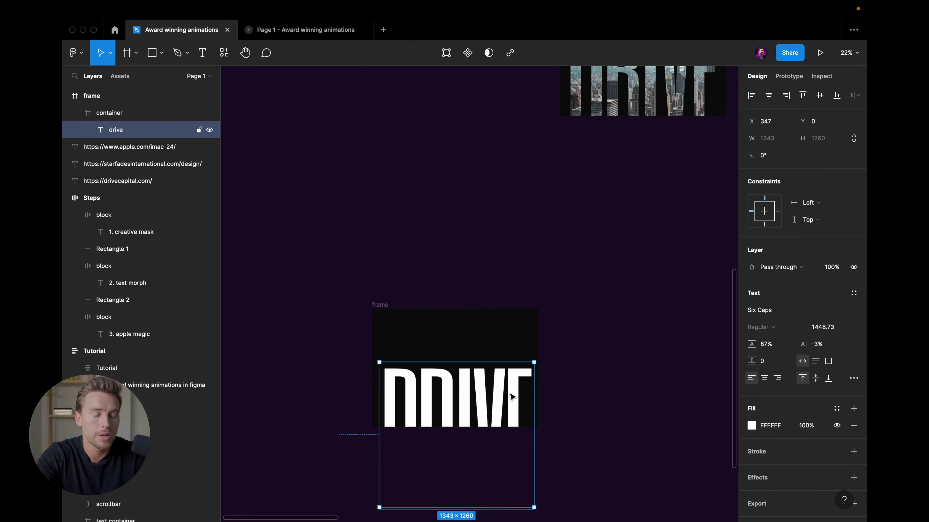
Stretch the container's height up to 1024, making it 2036×1024
{"action": "left_click", "coordinate": [472, 394]}
{"action": "left_click_drag", "start_coordinate": [475, 354], "coordinate": [474, 310]}
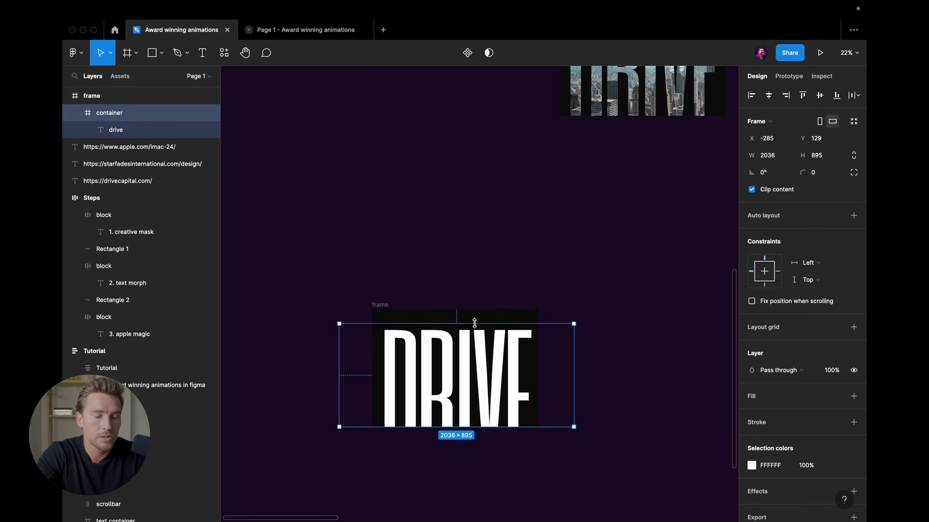
{"action": "left_click", "coordinate": [478, 350]}
{"action": "left_click", "coordinate": [525, 288]}
Draw a 1741×1216 grey rectangle covering the DRIVE container
{"action": "scroll", "coordinate": [524, 288], "scroll_direction": "down", "scroll_amount": 3}
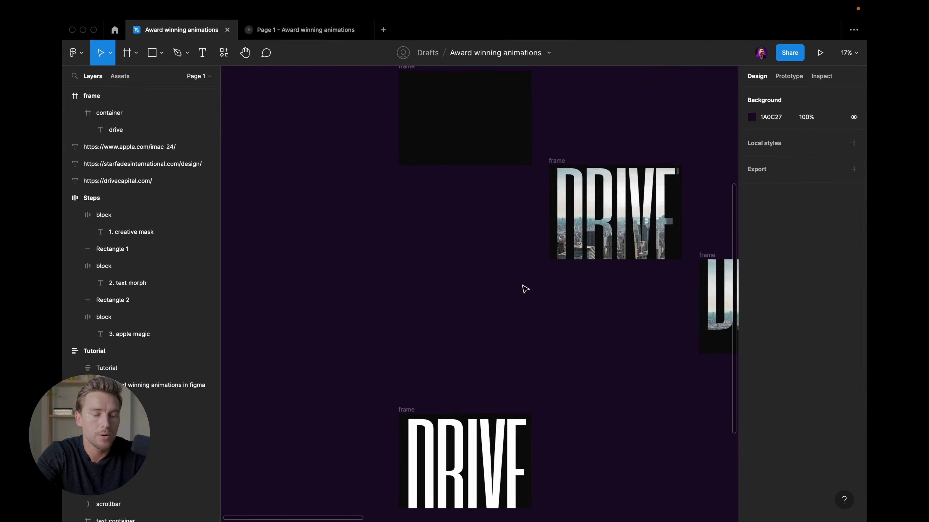
{"action": "scroll", "coordinate": [524, 289], "scroll_direction": "down", "scroll_amount": 3}
{"action": "scroll", "coordinate": [524, 288], "scroll_direction": "up", "scroll_amount": 3}
{"action": "key", "text": "r"}
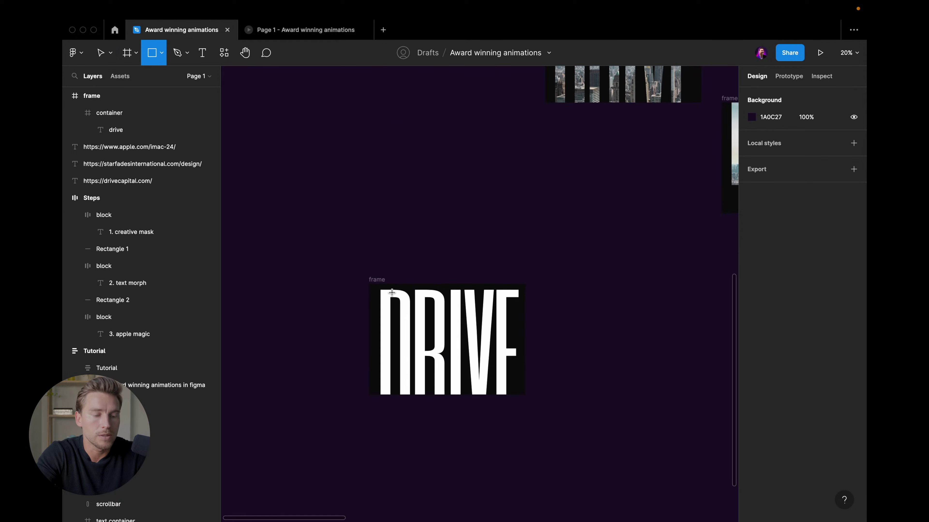
{"action": "left_click_drag", "start_coordinate": [358, 281], "coordinate": [546, 417]}
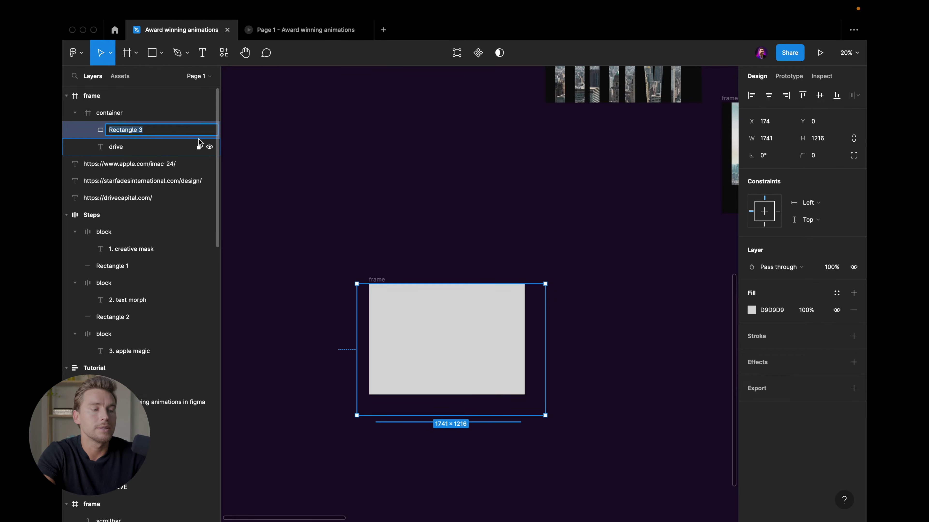
Copy the city photo fill from the finished frame onto the grey rectangle
{"action": "left_click", "coordinate": [611, 238]}
{"action": "scroll", "coordinate": [608, 201], "scroll_direction": "up", "scroll_amount": 3}
{"action": "left_click", "coordinate": [605, 147]}
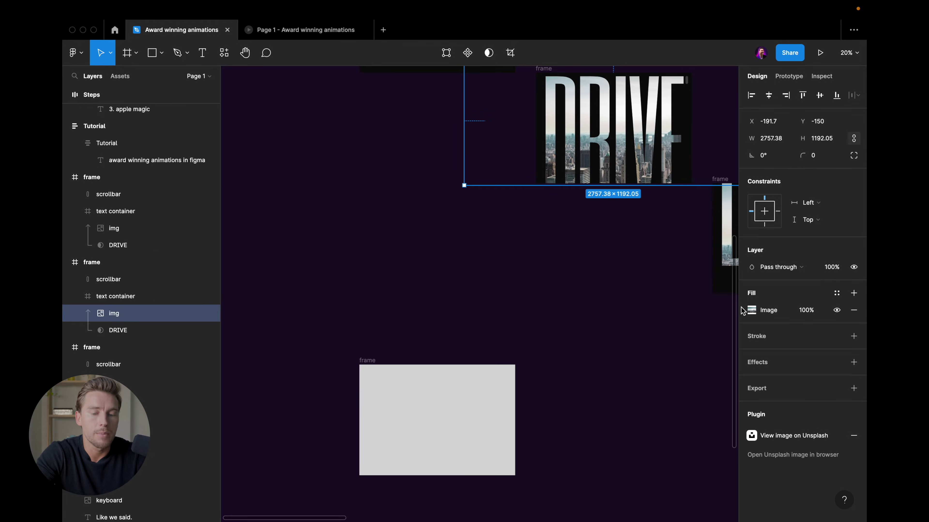
{"action": "left_click", "coordinate": [501, 409]}
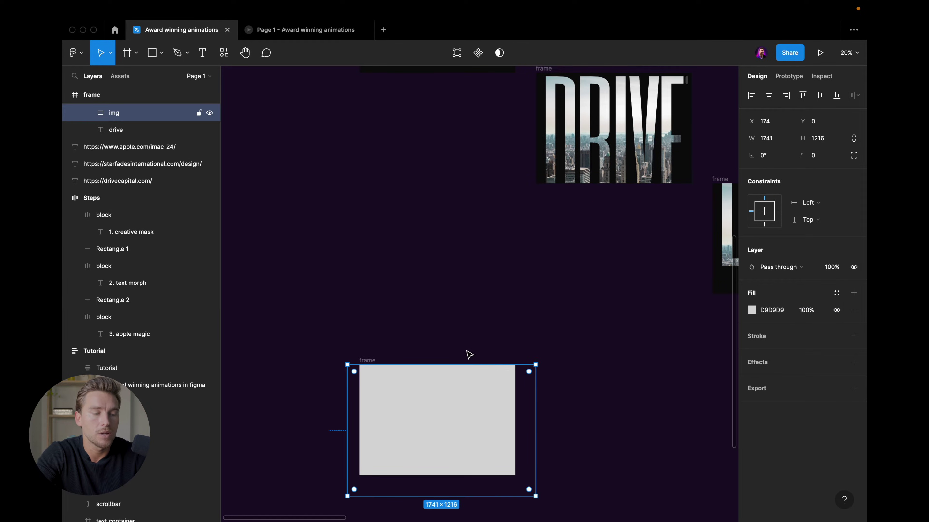
{"action": "key", "text": "ctrl+v"}
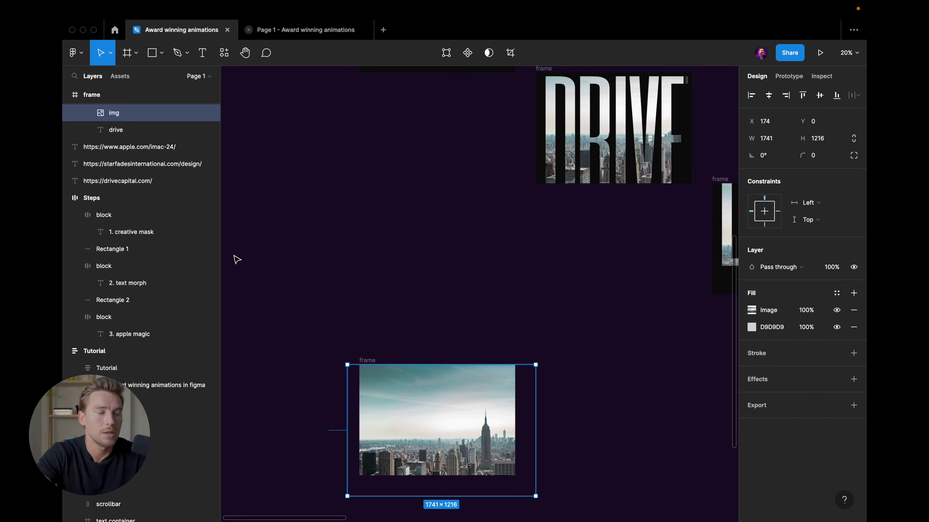
Use the DRIVE text as a mask over the photo so the skyline shows through the letters
{"action": "scroll", "coordinate": [131, 180], "scroll_direction": "up", "scroll_amount": 1}
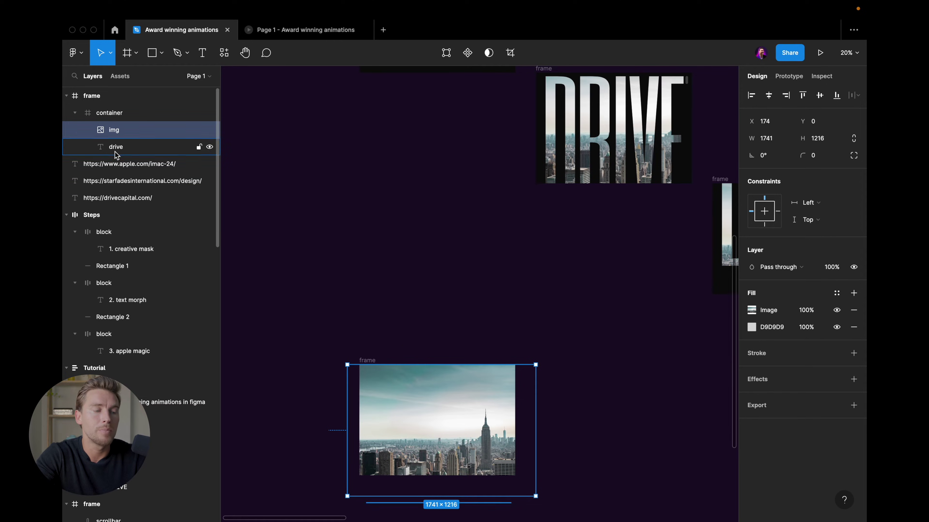
{"action": "left_click", "coordinate": [115, 147]}
{"action": "left_click", "coordinate": [114, 131], "text": "shift"}
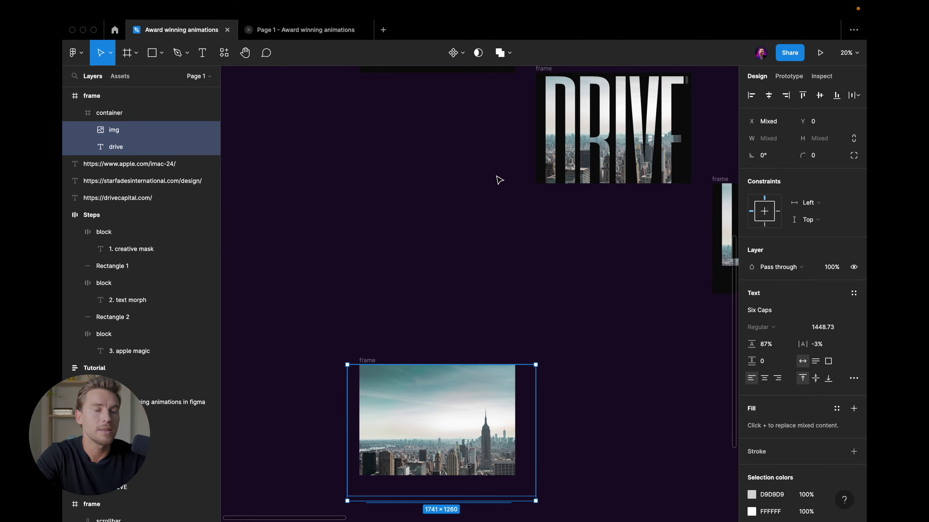
{"action": "scroll", "coordinate": [514, 187], "scroll_direction": "down", "scroll_amount": 2}
{"action": "scroll", "coordinate": [503, 132], "scroll_direction": "down", "scroll_amount": 1}
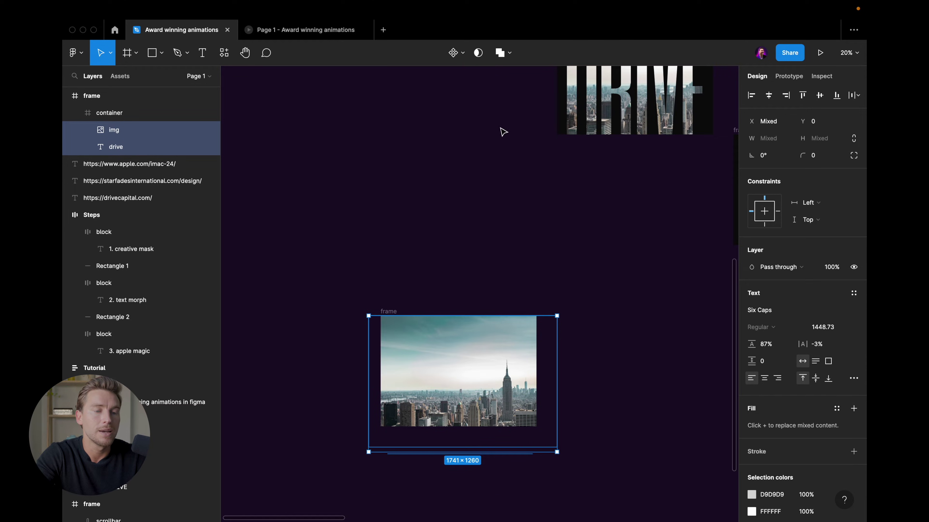
{"action": "left_click", "coordinate": [478, 53]}
{"action": "key", "text": "Escape"}
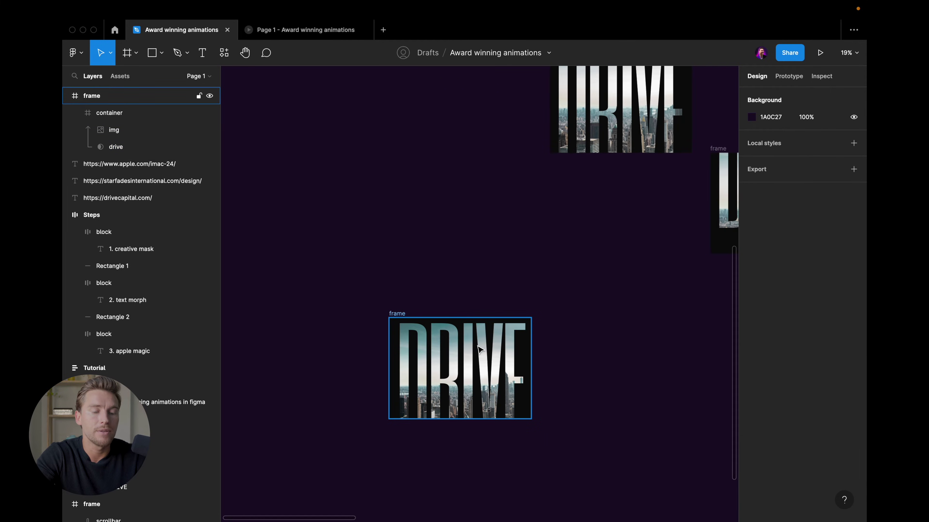
Shift the DRIVE text sideways over the city photo inside the masked frame
{"action": "scroll", "coordinate": [480, 351], "scroll_direction": "up", "scroll_amount": 2}
{"action": "left_click", "coordinate": [480, 354]}
{"action": "double_click", "coordinate": [479, 357]}
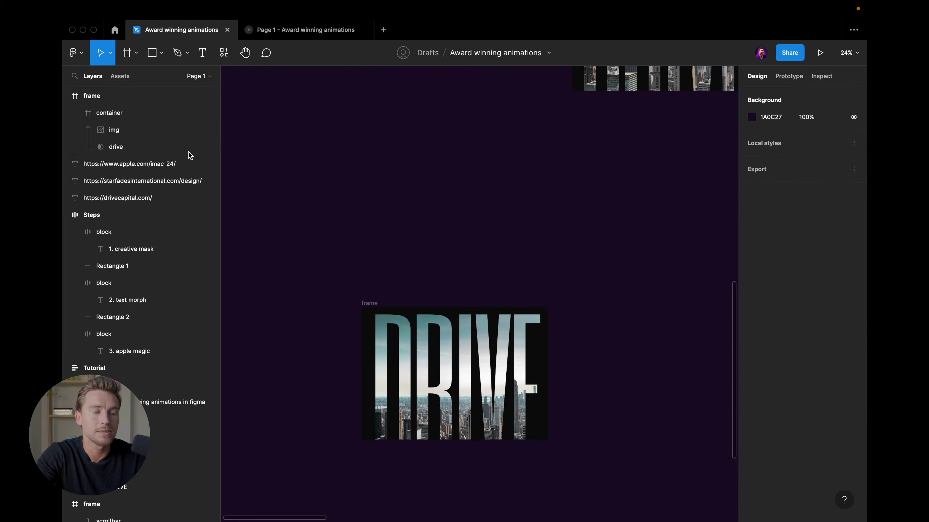
{"action": "left_click", "coordinate": [141, 146]}
{"action": "left_click_drag", "start_coordinate": [471, 337], "coordinate": [490, 343]}
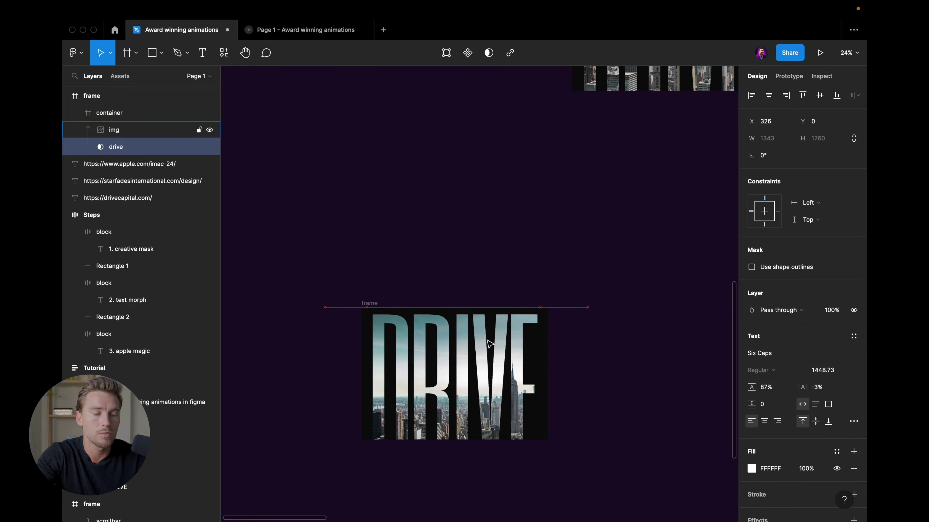
{"action": "left_click_drag", "start_coordinate": [490, 343], "coordinate": [489, 343]}
{"action": "left_click", "coordinate": [555, 323]}
{"action": "scroll", "coordinate": [555, 323], "scroll_direction": "down", "scroll_amount": 3}
{"action": "scroll", "coordinate": [483, 328], "scroll_direction": "up", "scroll_amount": 3}
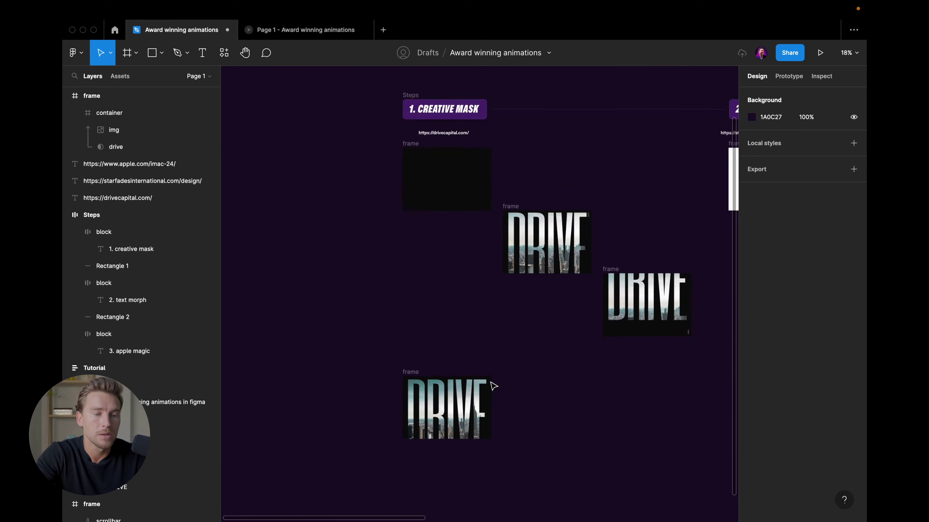
Duplicate the bottom masked DRIVE frame to its right
{"action": "left_click", "coordinate": [391, 371]}
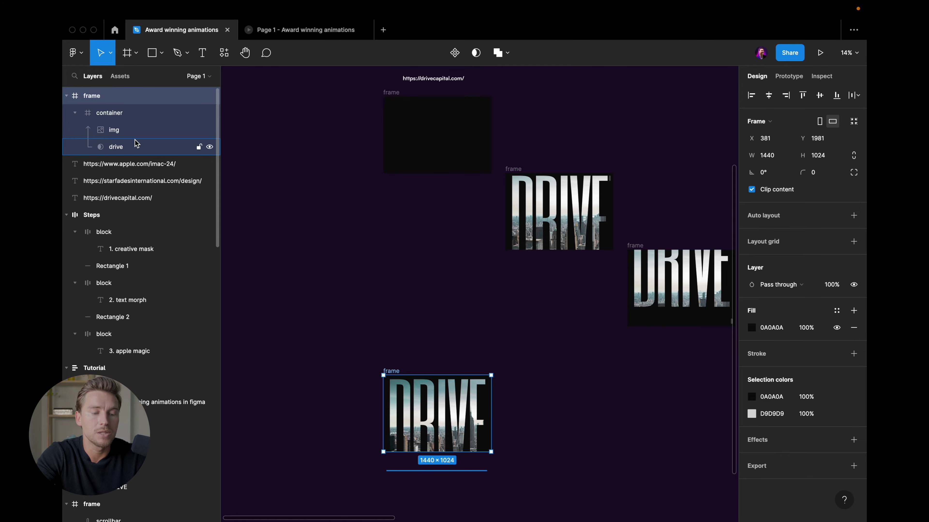
{"action": "left_click", "coordinate": [447, 369]}
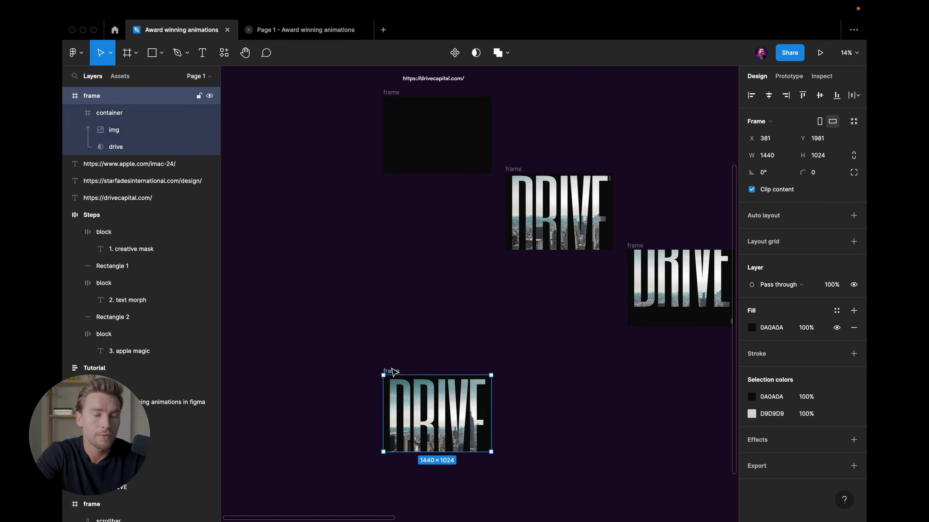
{"action": "mouse_move", "coordinate": [393, 367]}
{"action": "left_mouse_down"}
{"action": "mouse_move", "coordinate": [515, 367]}
{"action": "mouse_move", "coordinate": [516, 449]}
{"action": "left_mouse_up"}
{"action": "left_click", "coordinate": [454, 409]}
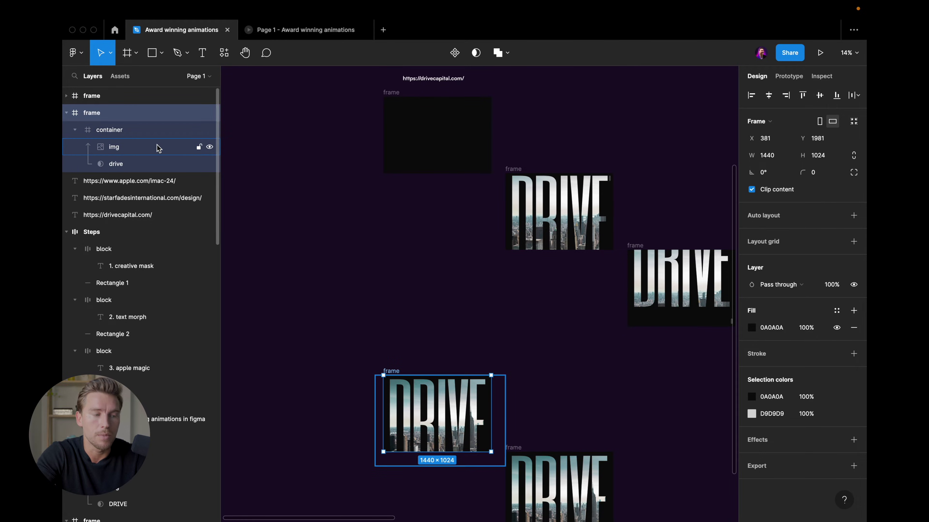
Slide the original frame's container down and set its opacity to 0%
{"action": "left_click", "coordinate": [128, 131]}
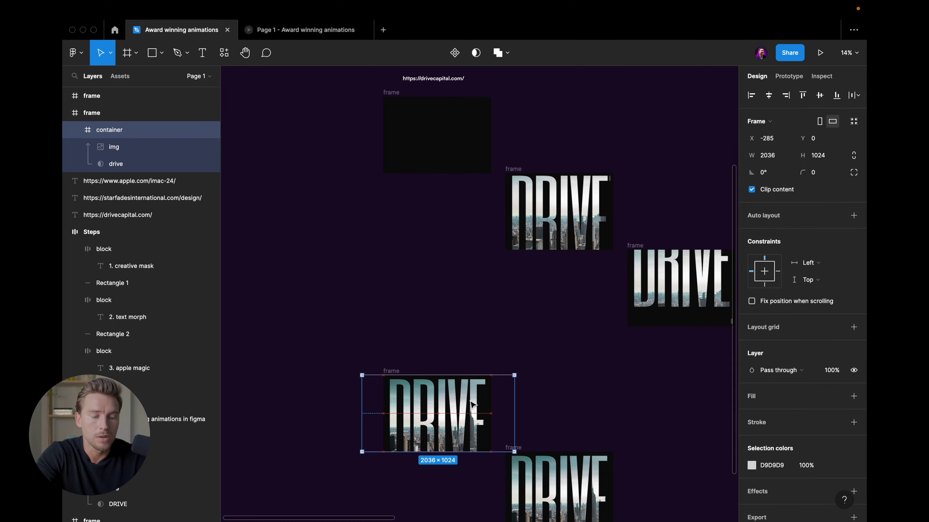
{"action": "left_click_drag", "start_coordinate": [470, 401], "coordinate": [471, 432]}
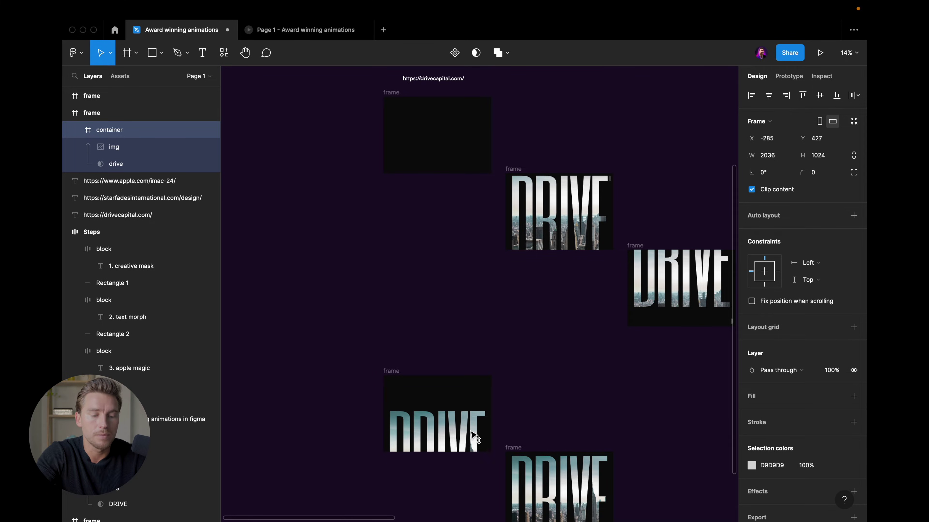
{"action": "key", "text": "0"}
{"action": "key", "text": "0"}
{"action": "scroll", "coordinate": [543, 407], "scroll_direction": "down", "scroll_amount": 1}
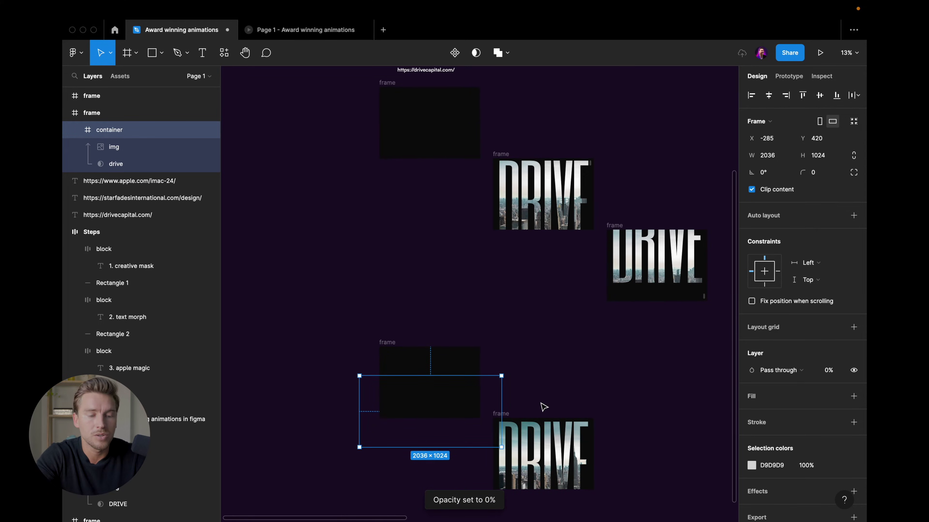
{"action": "left_click", "coordinate": [543, 407]}
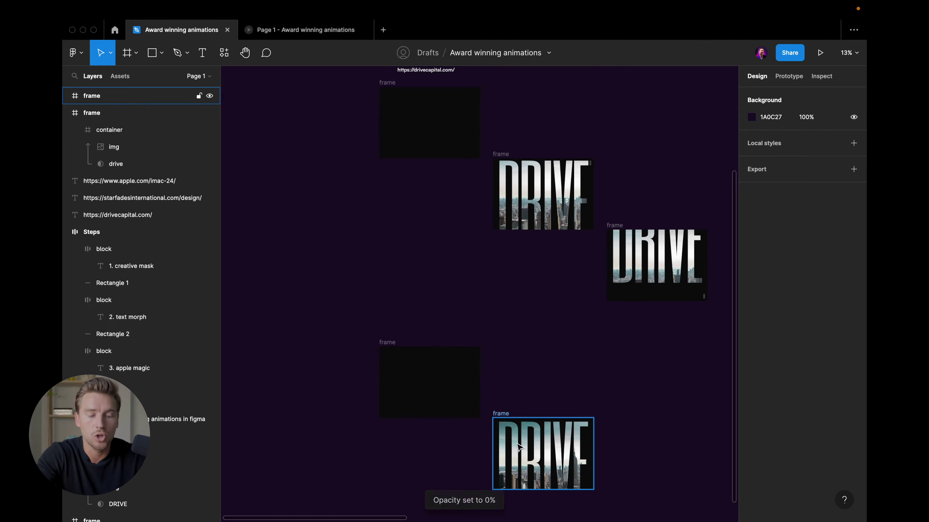
Duplicate the bottom DRIVE frame into another copy
{"action": "scroll", "coordinate": [550, 416], "scroll_direction": "down", "scroll_amount": 2}
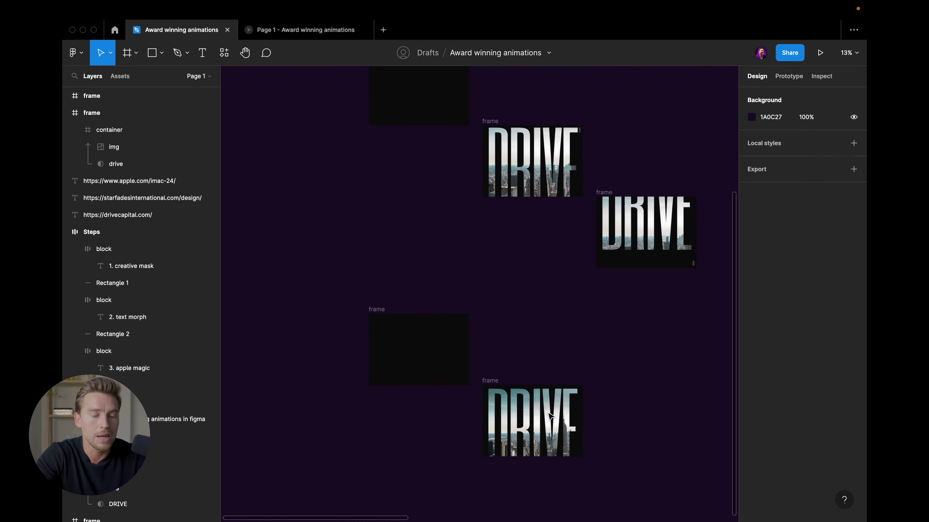
{"action": "left_click", "coordinate": [488, 380]}
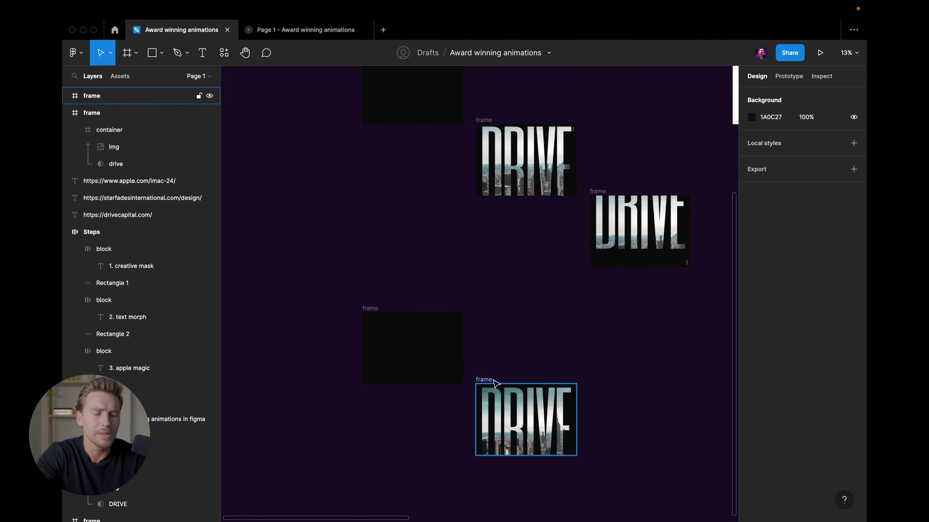
{"action": "mouse_move", "coordinate": [494, 383]}
{"action": "left_mouse_down"}
{"action": "mouse_move", "coordinate": [600, 379]}
{"action": "mouse_move", "coordinate": [603, 444]}
{"action": "left_mouse_up"}
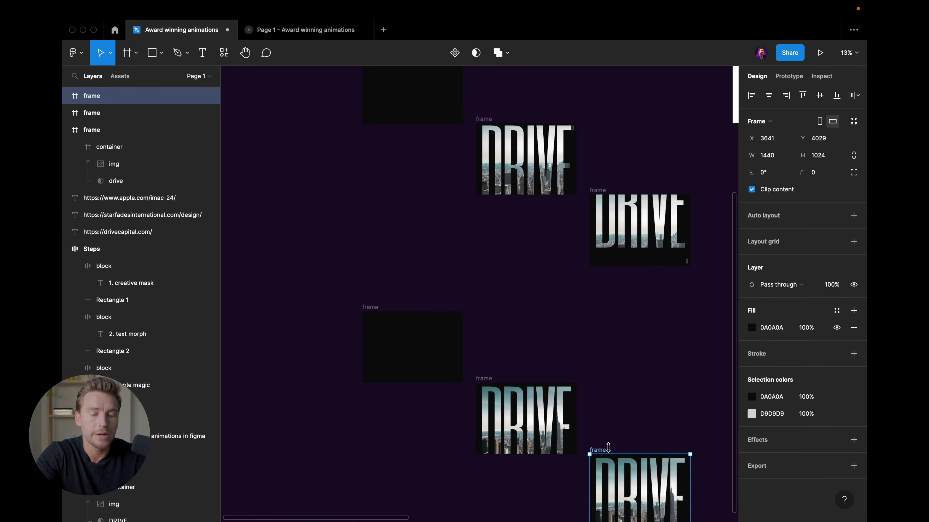
Select the newest DRIVE frame copy and drill into its container
{"action": "scroll", "coordinate": [592, 420], "scroll_direction": "down", "scroll_amount": 2}
{"action": "left_click", "coordinate": [579, 388]}
{"action": "scroll", "coordinate": [555, 286], "scroll_direction": "right", "scroll_amount": 2}
{"action": "scroll", "coordinate": [555, 286], "scroll_direction": "down", "scroll_amount": 3}
{"action": "scroll", "coordinate": [555, 286], "scroll_direction": "up", "scroll_amount": 3}
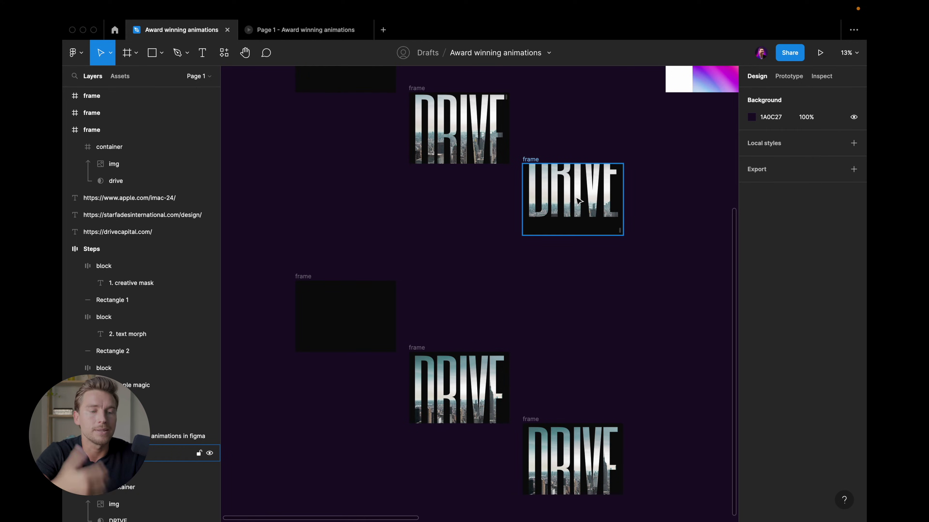
{"action": "left_click", "coordinate": [457, 377]}
{"action": "left_click", "coordinate": [506, 372]}
{"action": "key", "text": "Escape"}
{"action": "key", "text": "Escape"}
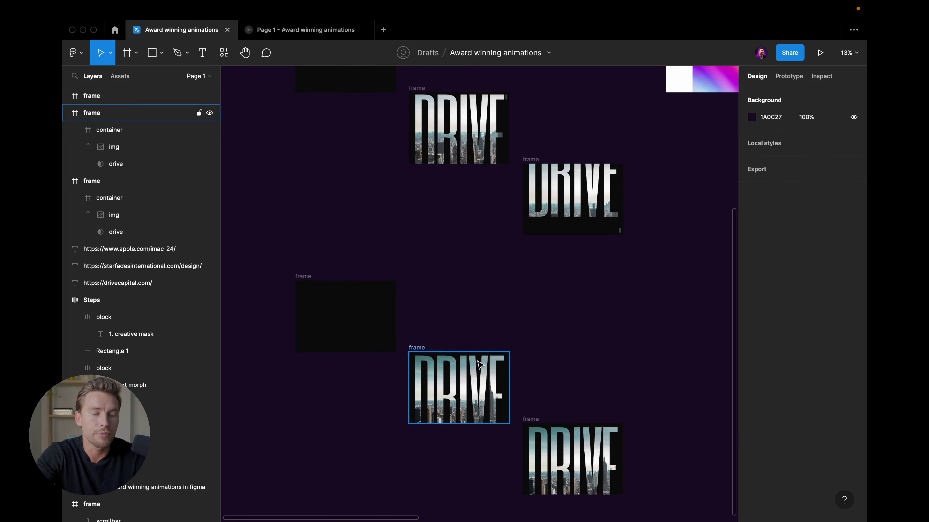
Raise the DRIVE text to Y -447 so its letter tops are cropped
{"action": "scroll", "coordinate": [504, 369], "scroll_direction": "up", "scroll_amount": 2}
{"action": "left_click", "coordinate": [518, 370]}
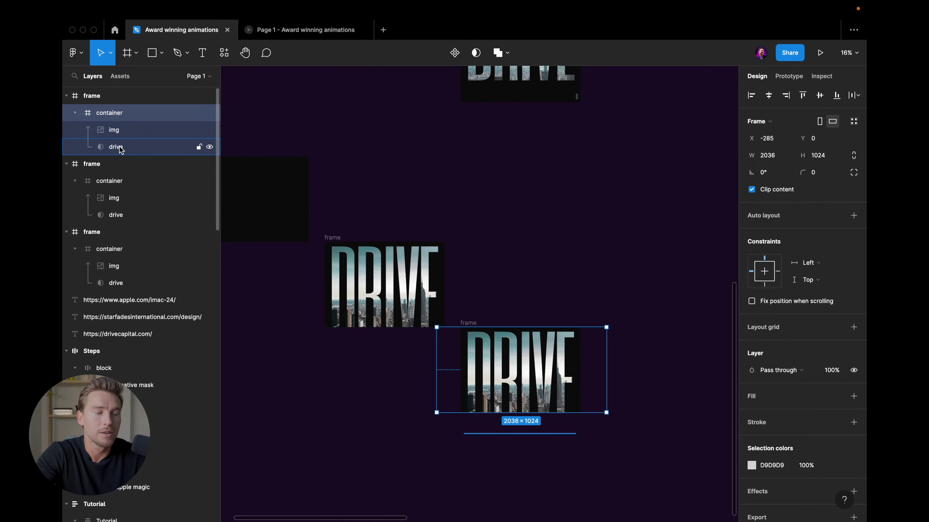
{"action": "left_click", "coordinate": [121, 148]}
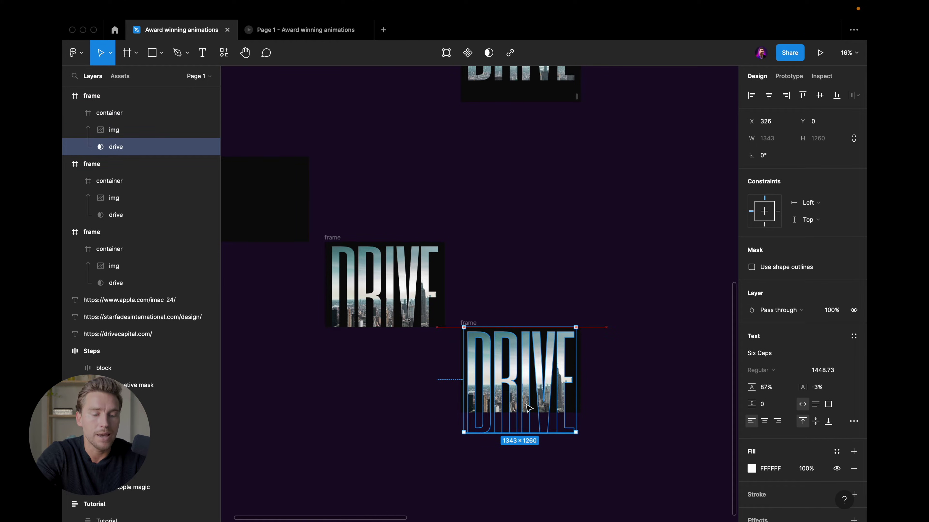
{"action": "left_click_drag", "start_coordinate": [537, 412], "coordinate": [532, 371]}
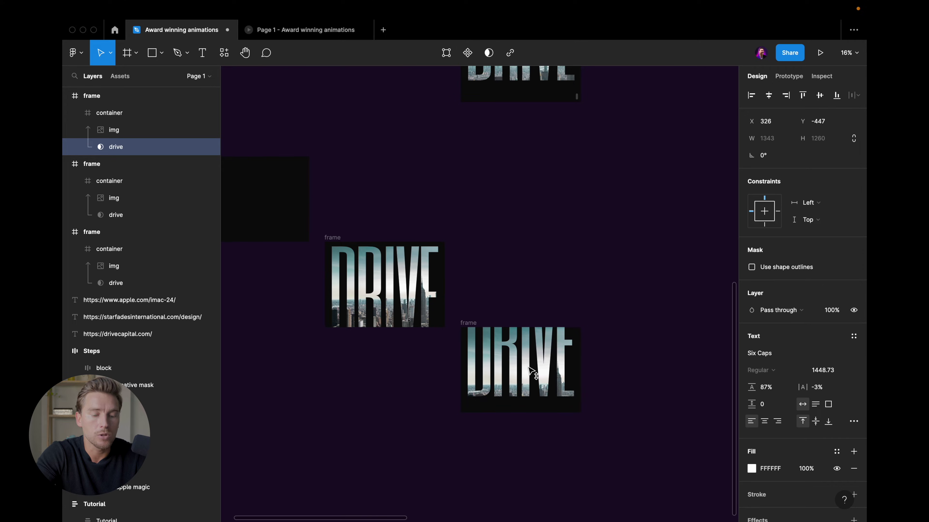
{"action": "key", "text": "Escape"}
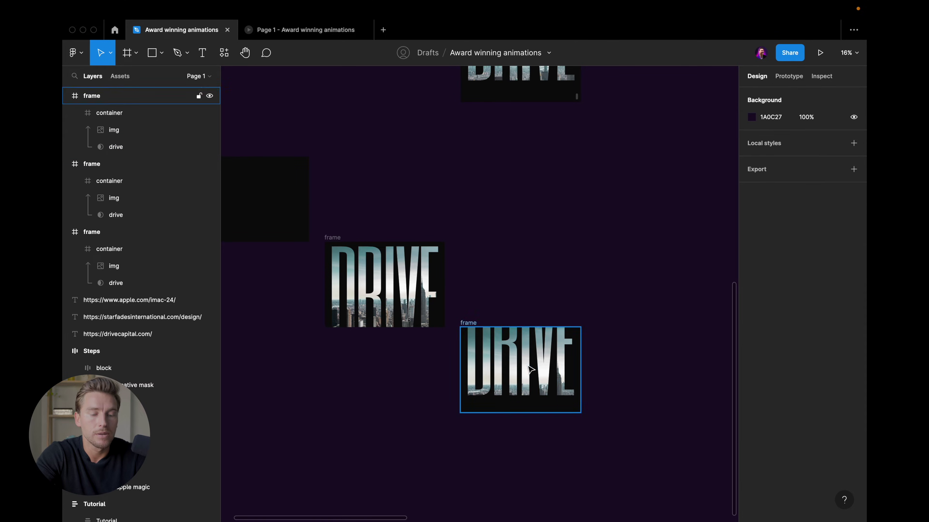
{"action": "scroll", "coordinate": [531, 370], "scroll_direction": "up", "scroll_amount": 5}
Select the existing 24×72 scrollbar element to copy it
{"action": "scroll", "coordinate": [512, 103], "scroll_direction": "up", "scroll_amount": 4}
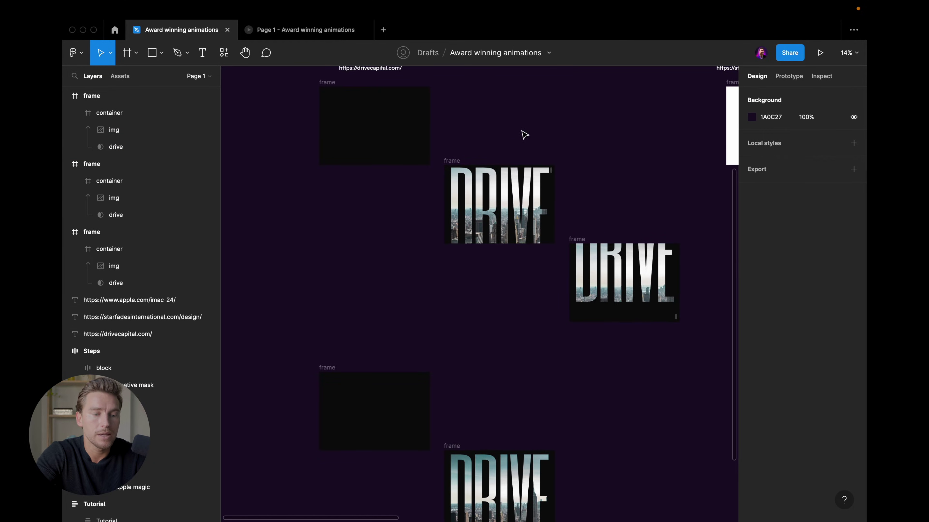
{"action": "left_click", "coordinate": [551, 171]}
{"action": "scroll", "coordinate": [495, 331], "scroll_direction": "down", "scroll_amount": 4}
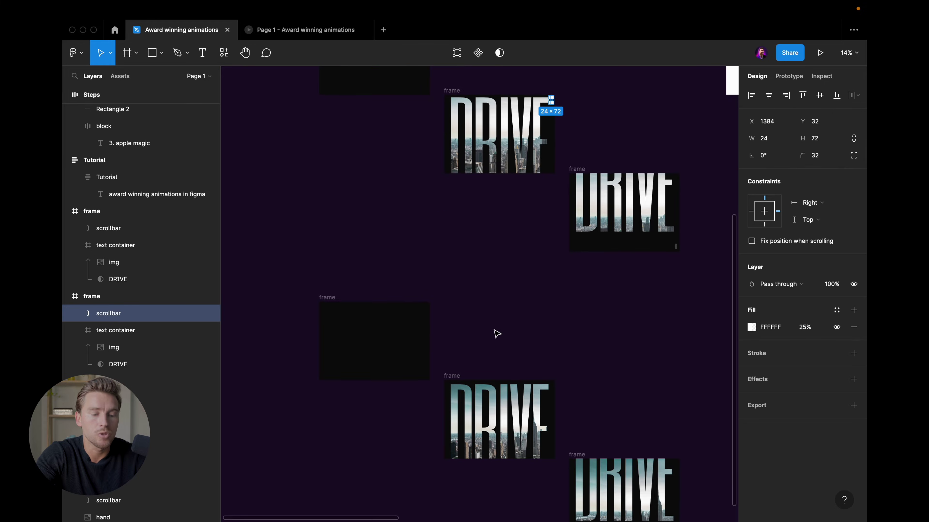
{"action": "scroll", "coordinate": [496, 333], "scroll_direction": "down", "scroll_amount": 2}
{"action": "scroll", "coordinate": [473, 317], "scroll_direction": "up", "scroll_amount": 3}
{"action": "scroll", "coordinate": [474, 317], "scroll_direction": "up", "scroll_amount": 2}
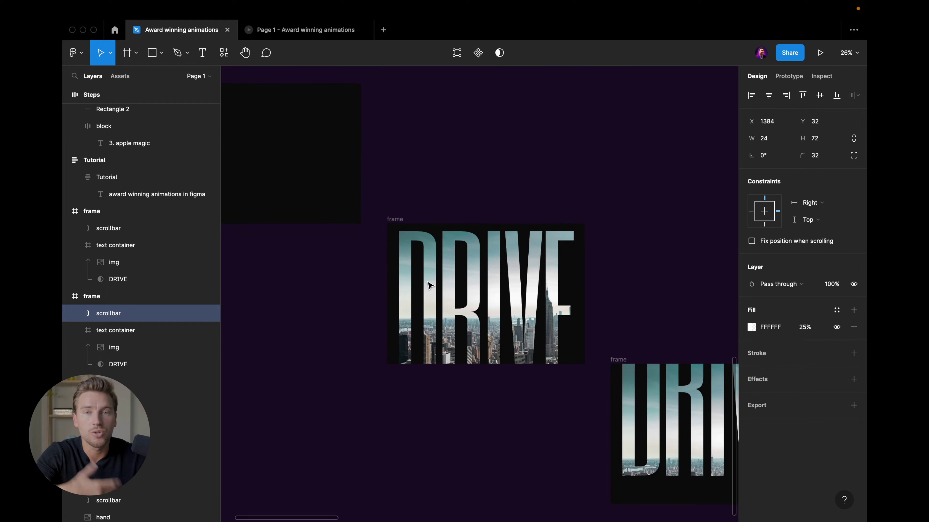
Paste the scrollbar into the middle DRIVE frame and show its Drag prototype interaction
{"action": "left_click", "coordinate": [430, 286]}
{"action": "scroll", "coordinate": [512, 256], "scroll_direction": "right", "scroll_amount": 1}
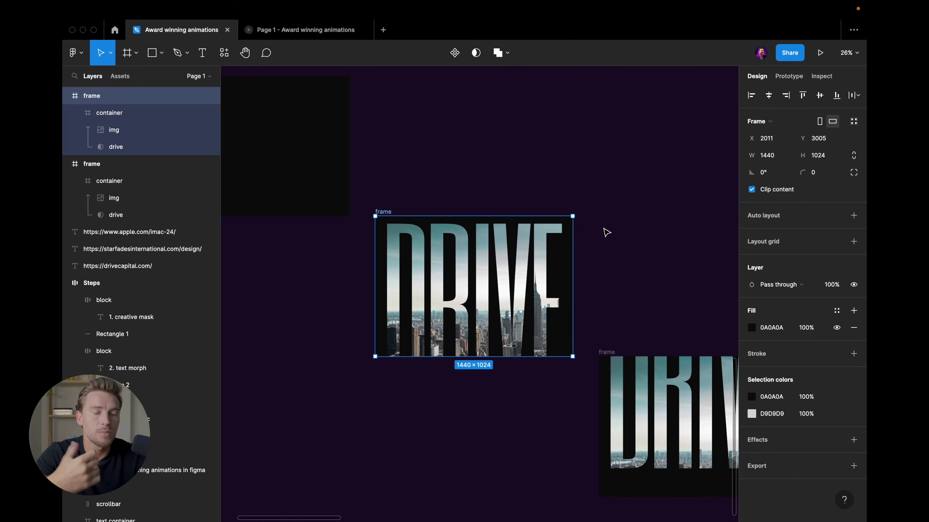
{"action": "key", "text": "ctrl+v"}
{"action": "scroll", "coordinate": [587, 218], "scroll_direction": "down", "scroll_amount": 1}
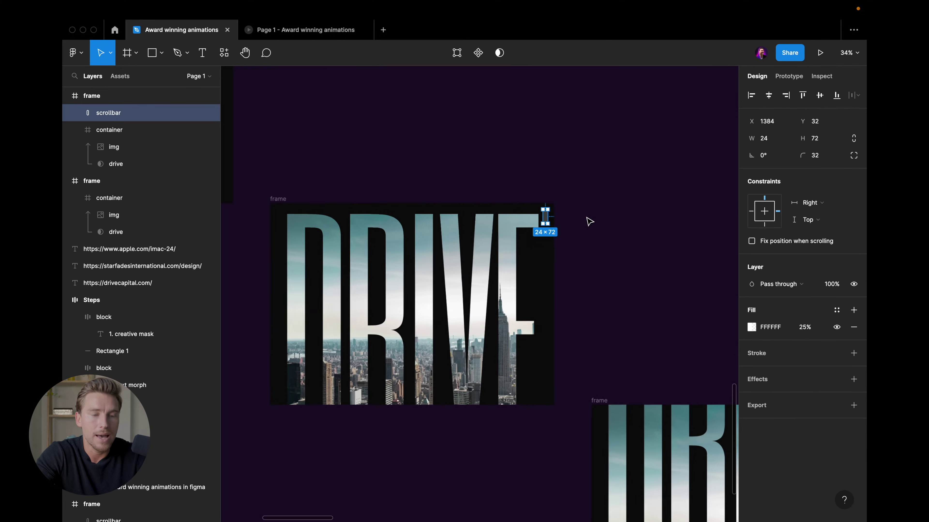
{"action": "left_click", "coordinate": [788, 77]}
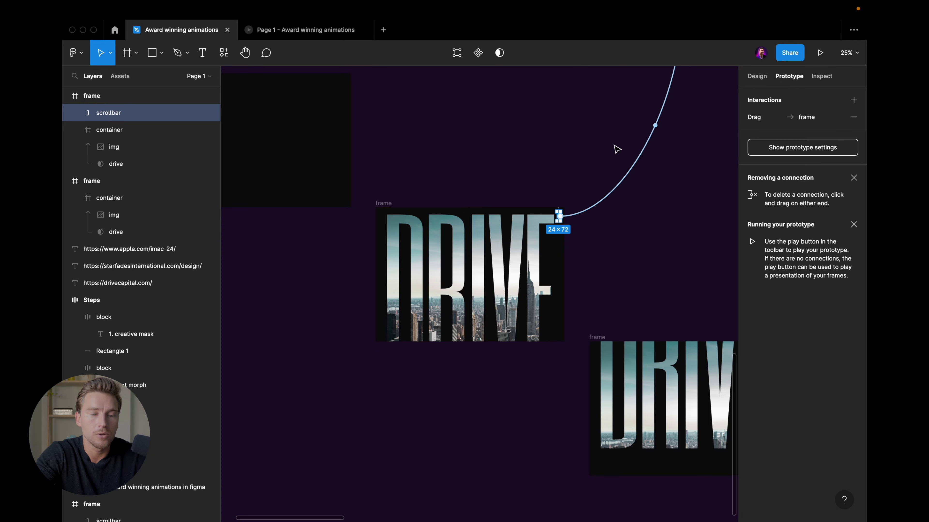
Point the scrollbar's On drag connection at the lower DRIVE frame using Smart animate, Linear, 300ms
{"action": "left_click_drag", "start_coordinate": [649, 141], "coordinate": [613, 354]}
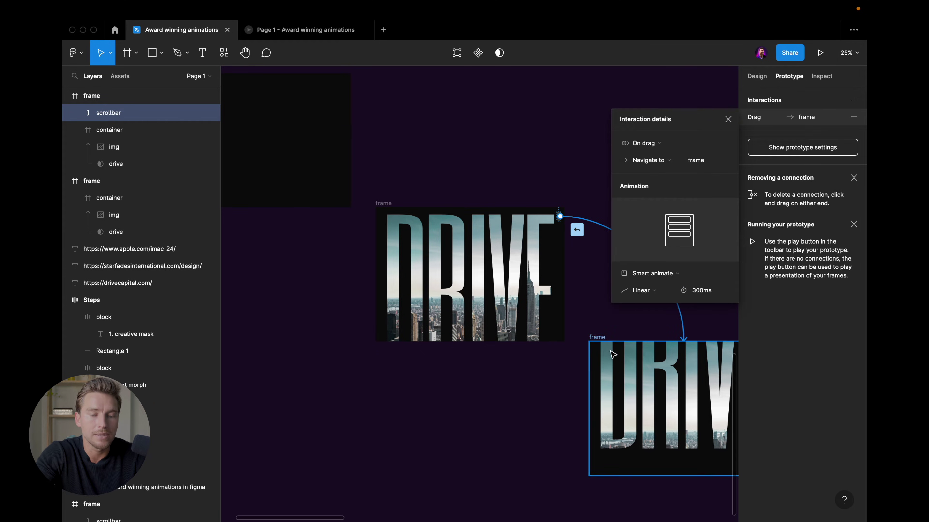
{"action": "scroll", "coordinate": [508, 309], "scroll_direction": "right", "scroll_amount": 10}
{"action": "scroll", "coordinate": [511, 309], "scroll_direction": "left", "scroll_amount": 5}
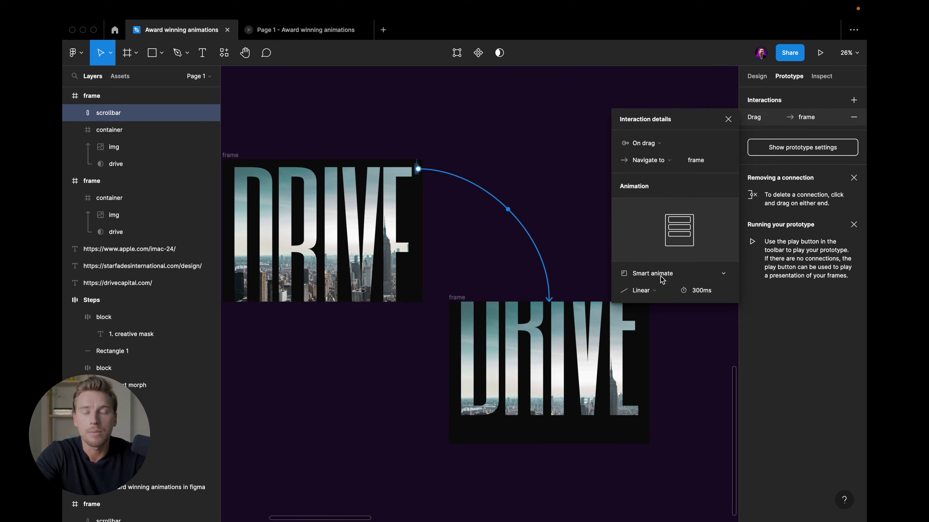
{"action": "scroll", "coordinate": [547, 276], "scroll_direction": "down", "scroll_amount": 3}
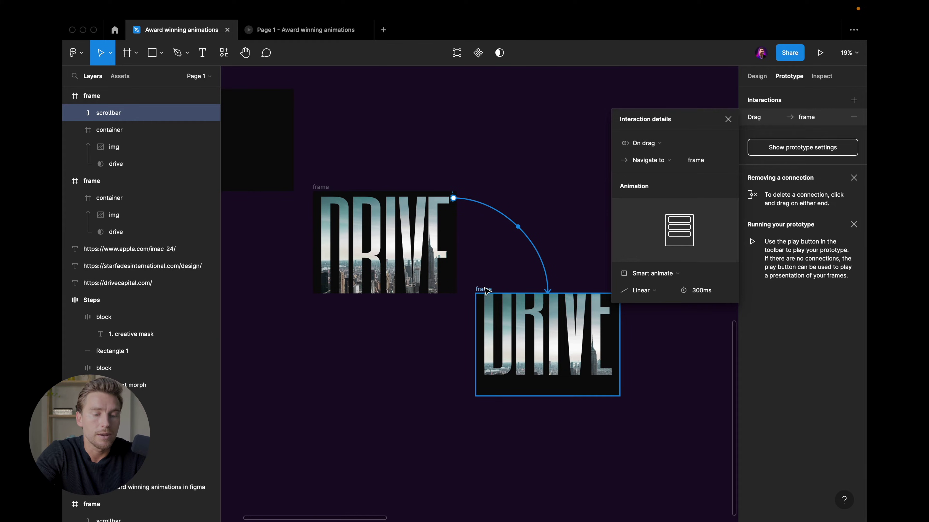
{"action": "left_click", "coordinate": [486, 291]}
{"action": "scroll", "coordinate": [486, 291], "scroll_direction": "right", "scroll_amount": 1}
{"action": "scroll", "coordinate": [615, 318], "scroll_direction": "up", "scroll_amount": 3}
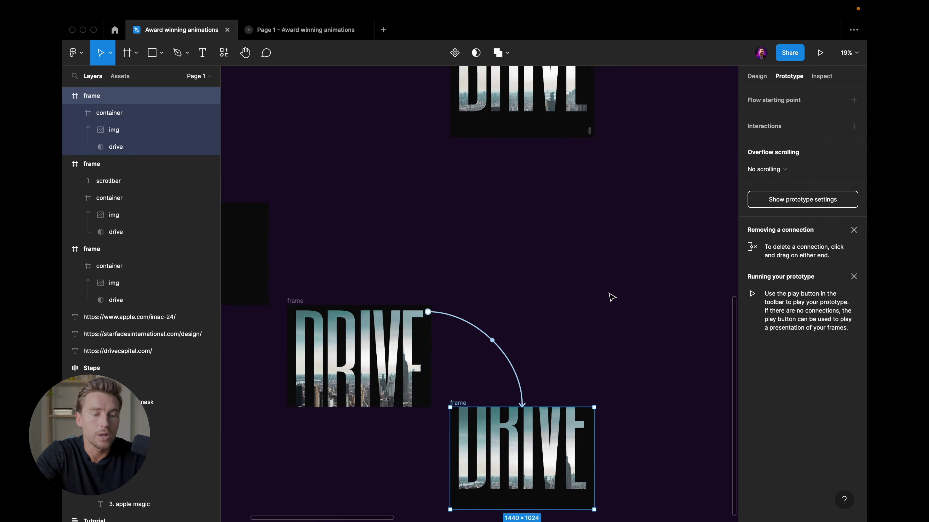
{"action": "scroll", "coordinate": [611, 296], "scroll_direction": "up", "scroll_amount": 5}
Connect the lower frame's scrollbar drag back to the upper DRIVE frame with Smart animate, Linear 300ms
{"action": "left_click", "coordinate": [589, 316]}
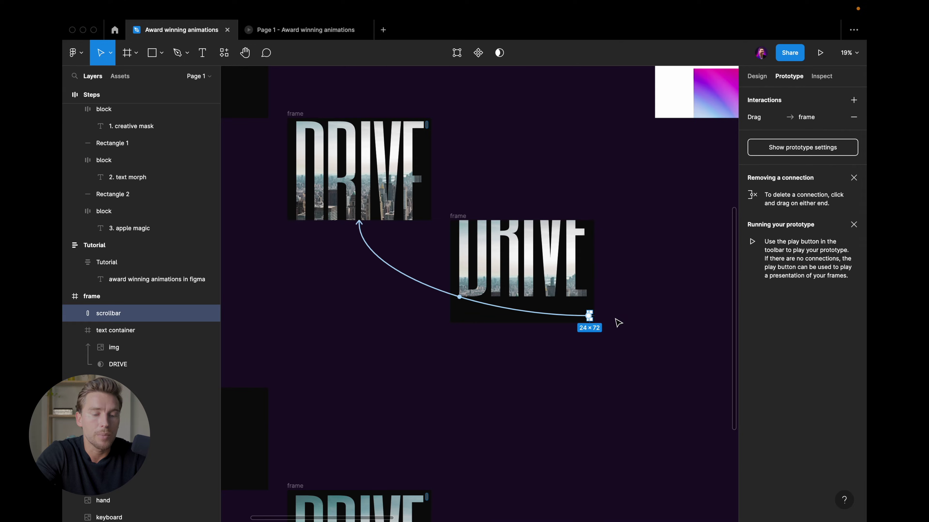
{"action": "scroll", "coordinate": [618, 323], "scroll_direction": "down", "scroll_amount": 2}
{"action": "scroll", "coordinate": [616, 325], "scroll_direction": "up", "scroll_amount": 3}
{"action": "scroll", "coordinate": [615, 325], "scroll_direction": "up", "scroll_amount": 2}
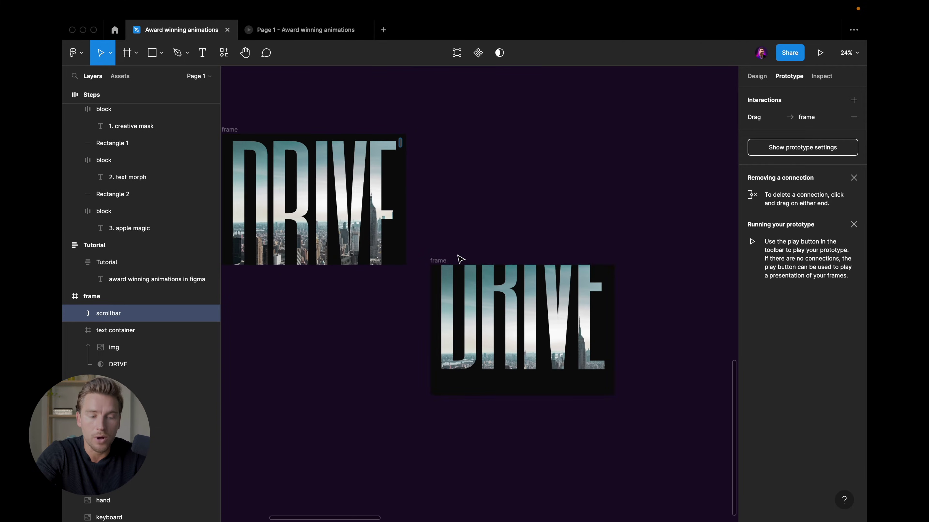
{"action": "left_click", "coordinate": [443, 261]}
{"action": "left_click", "coordinate": [608, 387]}
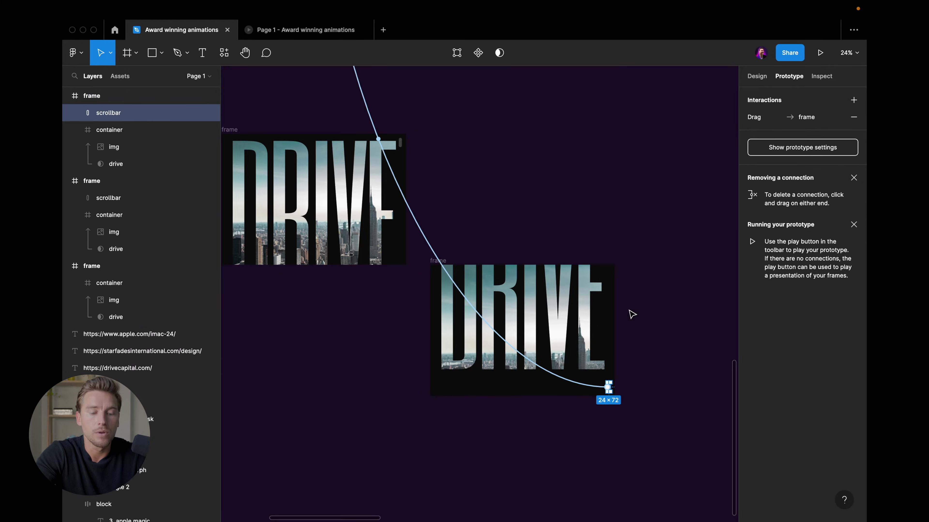
{"action": "scroll", "coordinate": [607, 384], "scroll_direction": "up", "scroll_amount": 2}
{"action": "scroll", "coordinate": [607, 384], "scroll_direction": "up", "scroll_amount": 3}
{"action": "scroll", "coordinate": [616, 365], "scroll_direction": "down", "scroll_amount": 2}
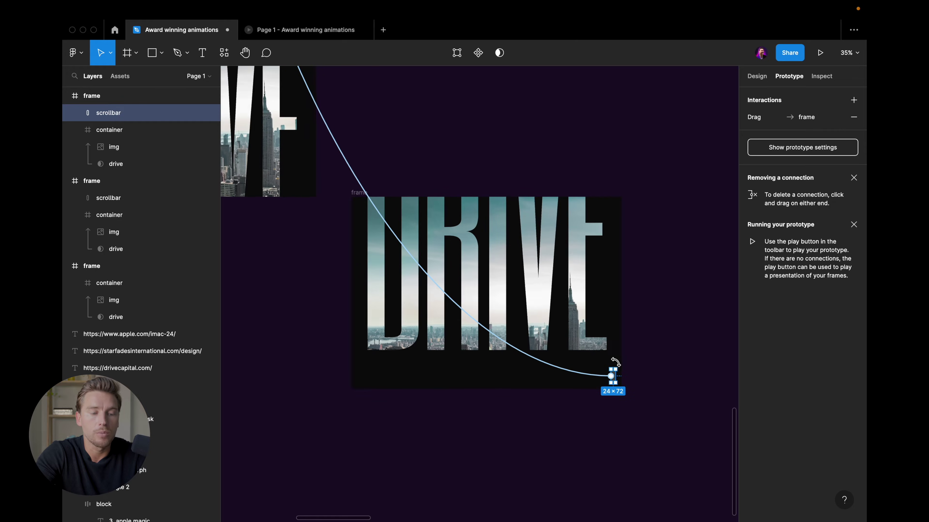
{"action": "scroll", "coordinate": [617, 366], "scroll_direction": "up", "scroll_amount": 3}
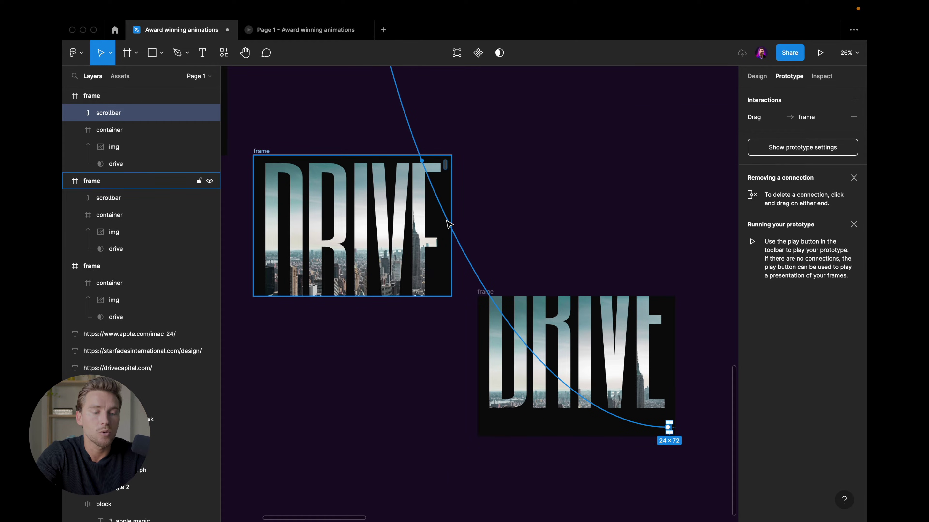
{"action": "left_click_drag", "start_coordinate": [449, 224], "coordinate": [449, 227]}
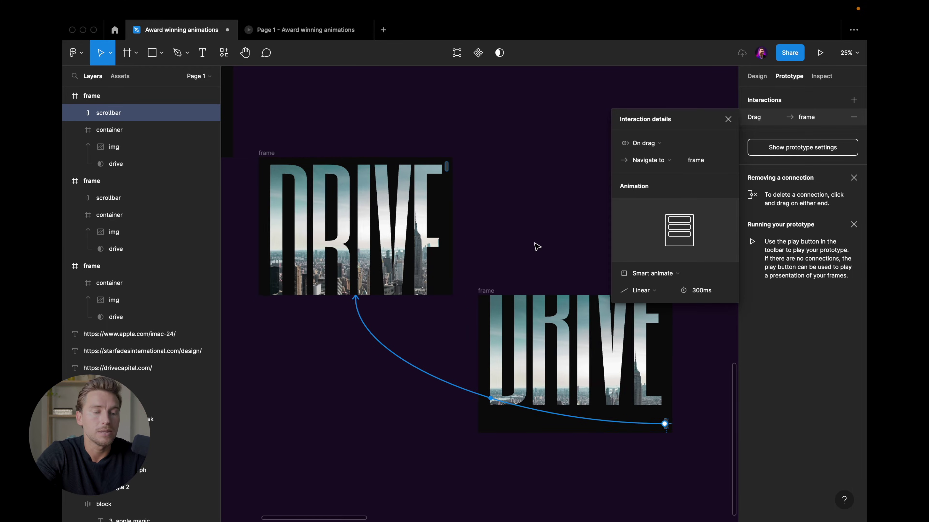
Select the empty black 1440×1024 starting frame
{"action": "scroll", "coordinate": [535, 244], "scroll_direction": "left", "scroll_amount": 10}
{"action": "left_click", "coordinate": [483, 243]}
{"action": "scroll", "coordinate": [483, 243], "scroll_direction": "right", "scroll_amount": 5}
{"action": "scroll", "coordinate": [483, 243], "scroll_direction": "down", "scroll_amount": 3}
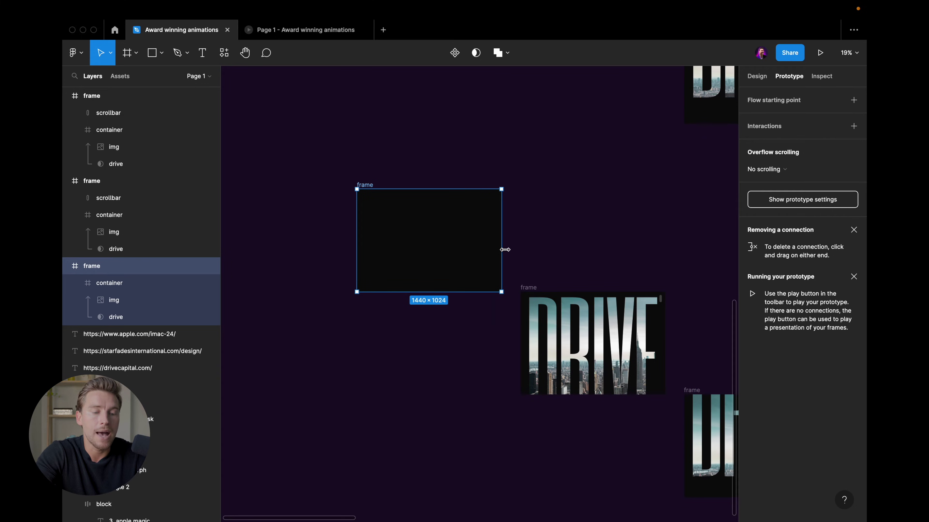
Link the black frame to the DRIVE frame: After delay 1ms, Smart animate Gentle 800ms
{"action": "scroll", "coordinate": [505, 249], "scroll_direction": "up", "scroll_amount": 3}
{"action": "scroll", "coordinate": [505, 250], "scroll_direction": "up", "scroll_amount": 2}
{"action": "left_click_drag", "start_coordinate": [499, 240], "coordinate": [625, 346]}
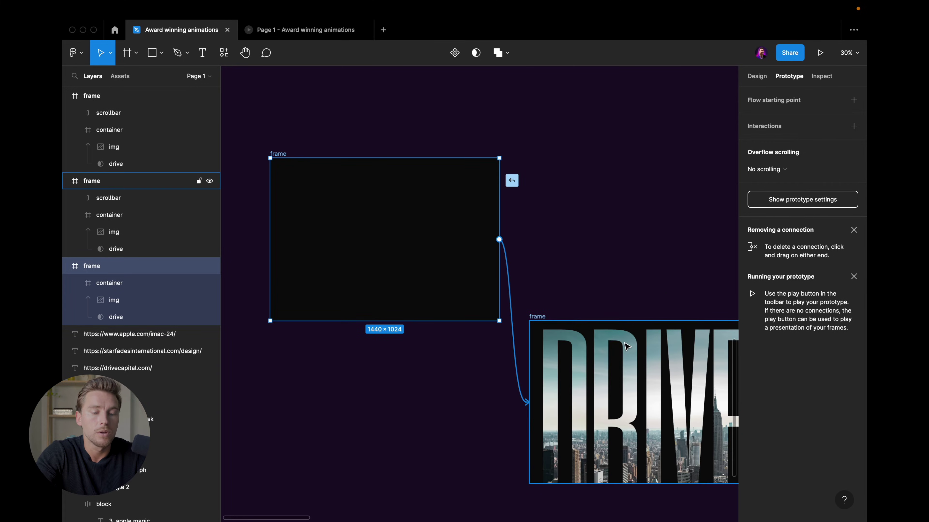
{"action": "scroll", "coordinate": [551, 286], "scroll_direction": "right", "scroll_amount": 4}
{"action": "left_click", "coordinate": [652, 194]}
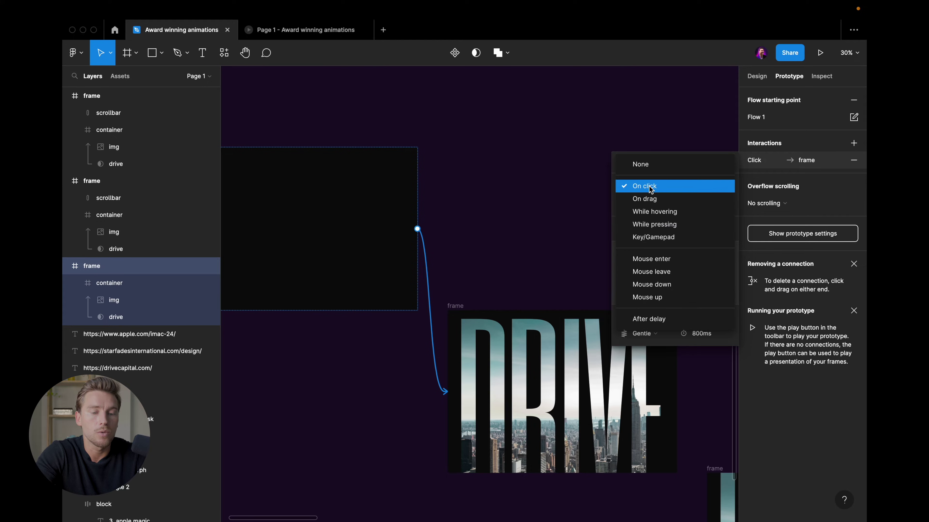
{"action": "left_click", "coordinate": [649, 319]}
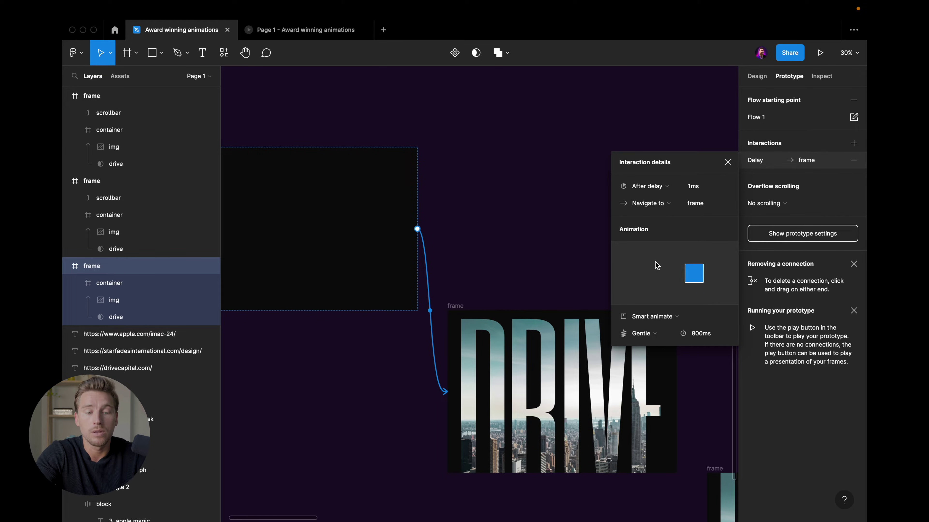
{"action": "scroll", "coordinate": [521, 229], "scroll_direction": "down", "scroll_amount": 3}
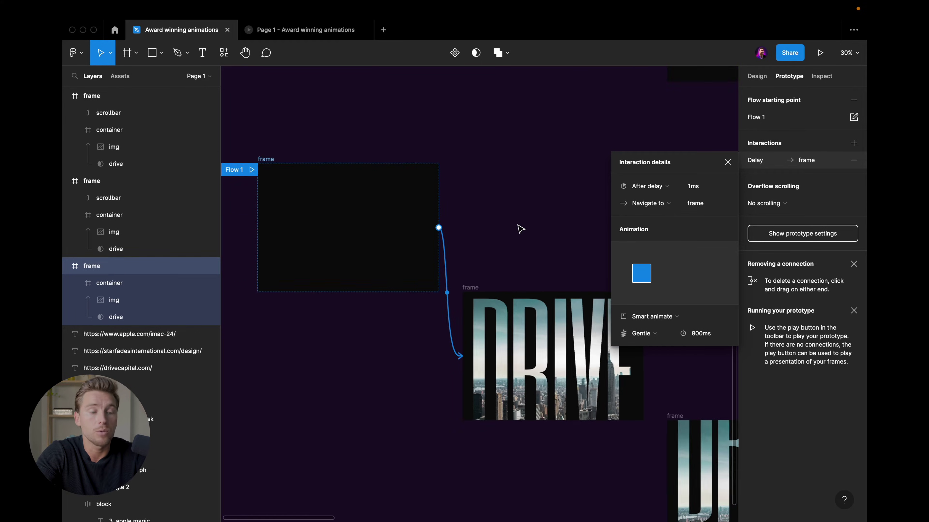
{"action": "scroll", "coordinate": [520, 229], "scroll_direction": "down", "scroll_amount": 1}
{"action": "scroll", "coordinate": [514, 221], "scroll_direction": "down", "scroll_amount": 2}
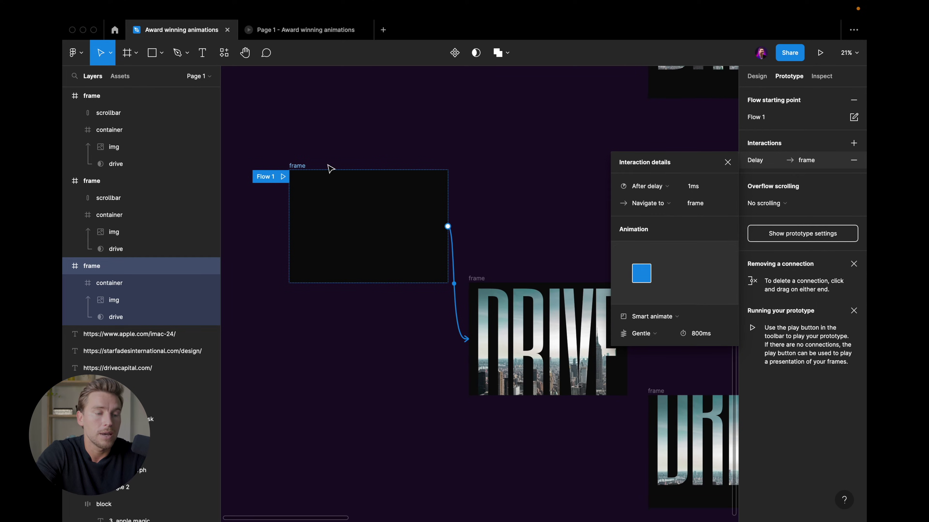
Play Flow 1, scrolling to watch the DRIVE letters slide, then return to the Award winning animations file
{"action": "left_click", "coordinate": [283, 177]}
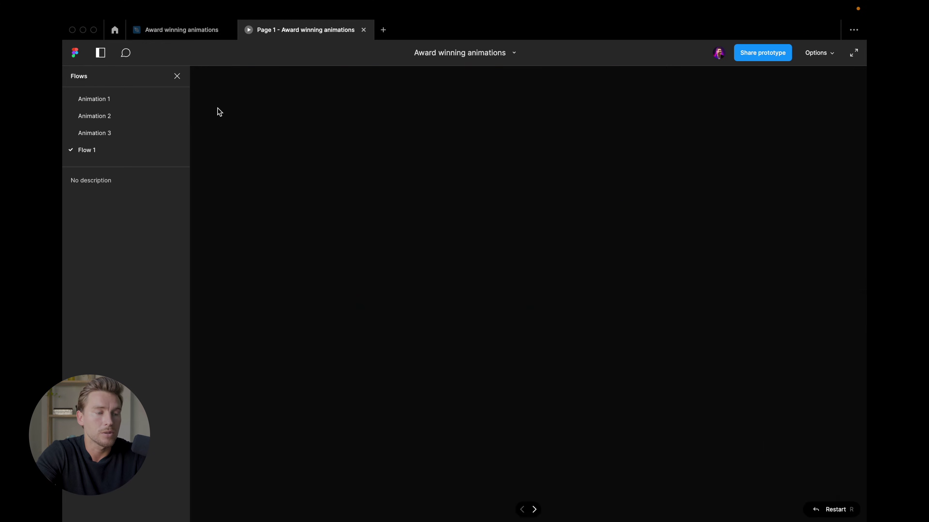
{"action": "scroll", "coordinate": [818, 134], "scroll_direction": "down", "scroll_amount": 2}
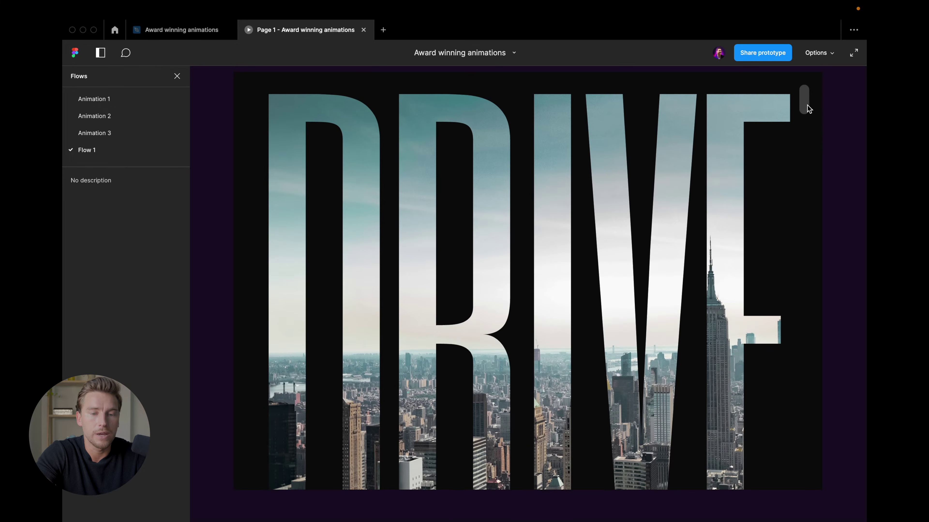
{"action": "scroll", "coordinate": [805, 112], "scroll_direction": "down", "scroll_amount": 2}
{"action": "mouse_move", "coordinate": [805, 191]}
{"action": "left_mouse_down"}
{"action": "mouse_move", "coordinate": [810, 416]}
{"action": "mouse_move", "coordinate": [804, 101]}
{"action": "left_mouse_up"}
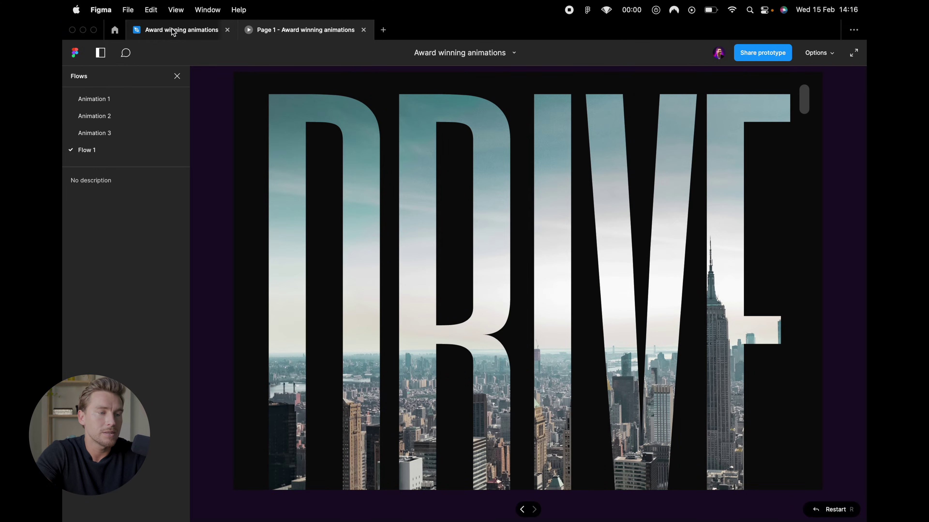
{"action": "left_click", "coordinate": [172, 28]}
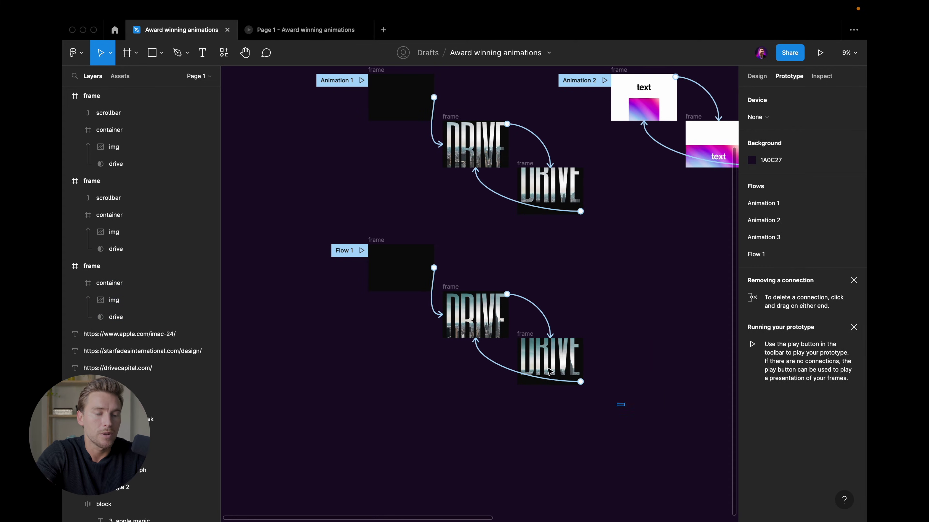
Delete the Flow 1 frames and move the view to the 2. TEXT MORPH Animation 2 frames
{"action": "left_click_drag", "start_coordinate": [618, 405], "coordinate": [348, 234]}
{"action": "key", "text": "Delete"}
{"action": "scroll", "coordinate": [530, 232], "scroll_direction": "up", "scroll_amount": 5}
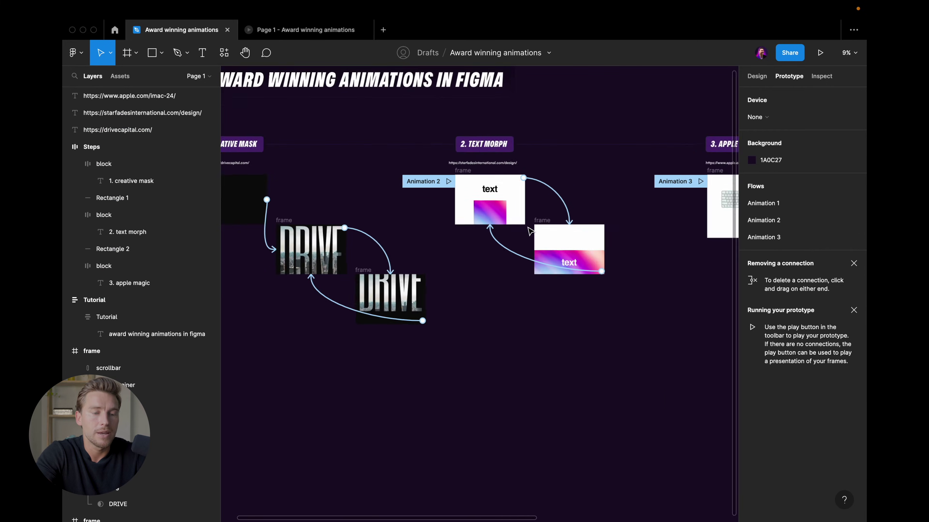
{"action": "scroll", "coordinate": [530, 231], "scroll_direction": "right", "scroll_amount": 5}
{"action": "scroll", "coordinate": [530, 231], "scroll_direction": "up", "scroll_amount": 5}
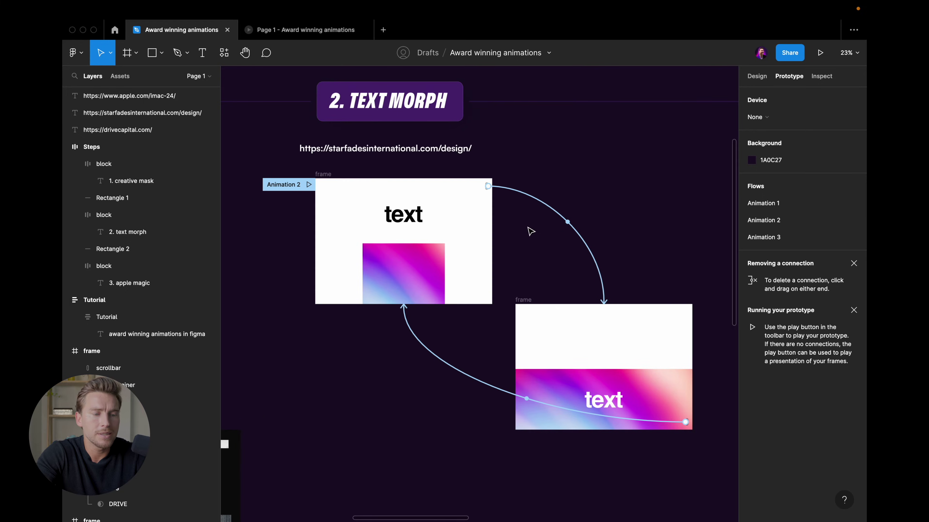
{"action": "scroll", "coordinate": [530, 231], "scroll_direction": "up", "scroll_amount": 1}
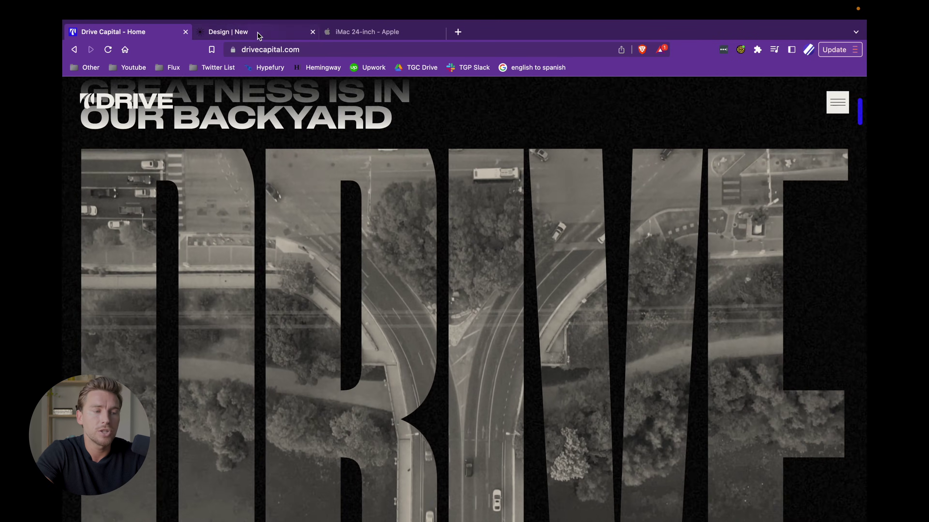
{"action": "left_click", "coordinate": [256, 31]}
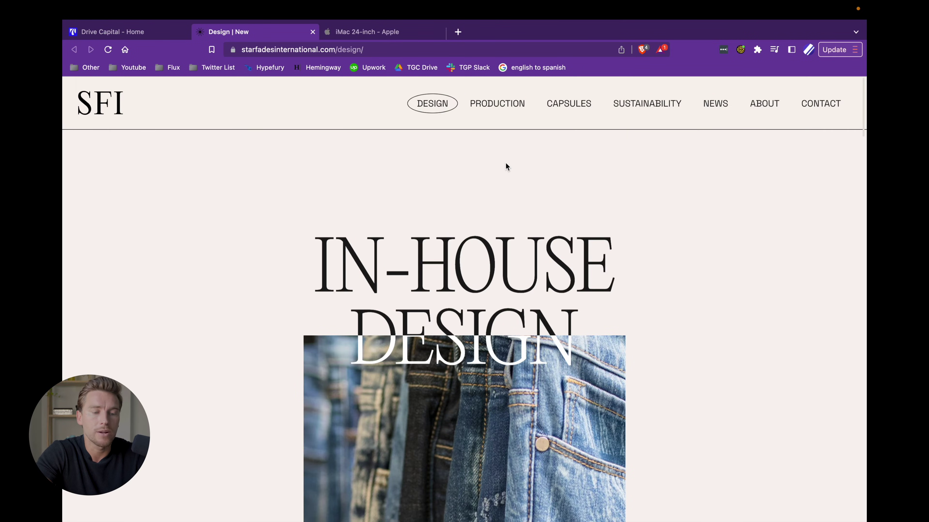
{"action": "scroll", "coordinate": [624, 212], "scroll_direction": "down", "scroll_amount": 5}
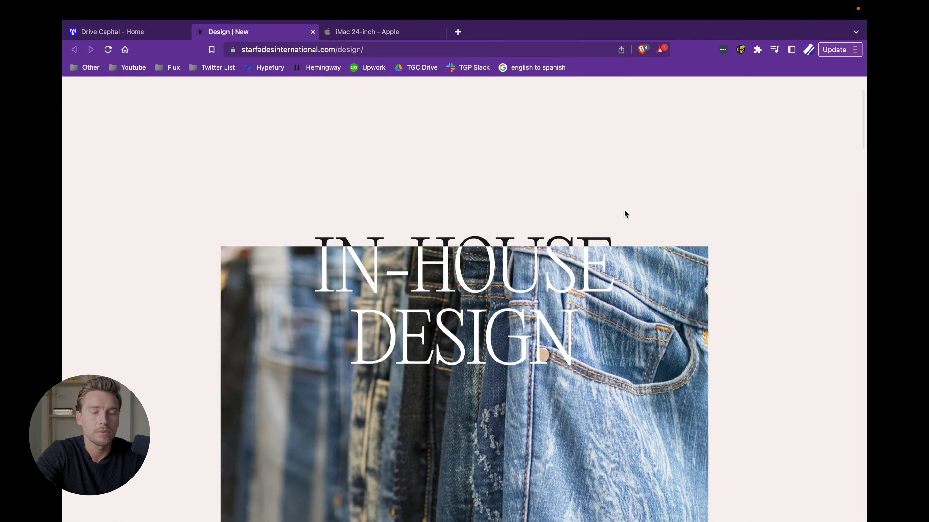
{"action": "scroll", "coordinate": [624, 210], "scroll_direction": "up", "scroll_amount": 5}
{"action": "scroll", "coordinate": [625, 210], "scroll_direction": "down", "scroll_amount": 3}
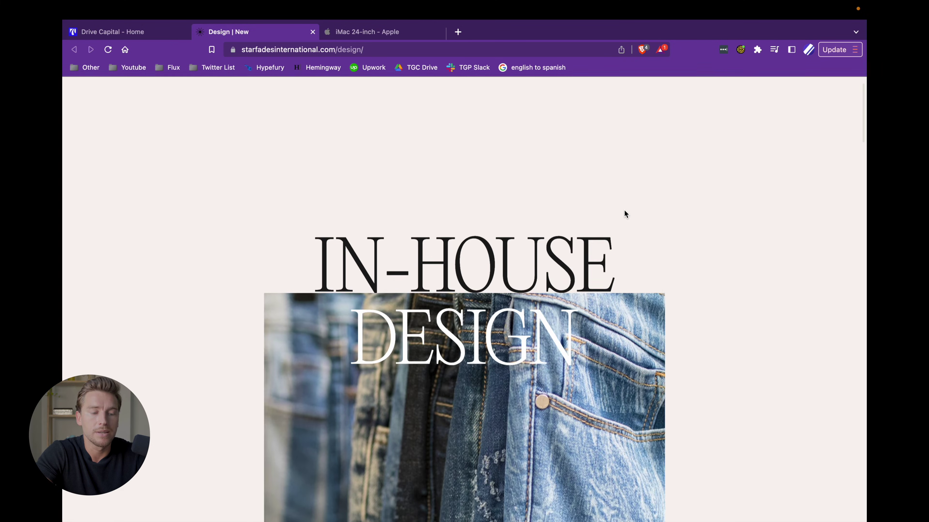
{"action": "scroll", "coordinate": [624, 211], "scroll_direction": "down", "scroll_amount": 3}
{"action": "scroll", "coordinate": [625, 211], "scroll_direction": "up", "scroll_amount": 3}
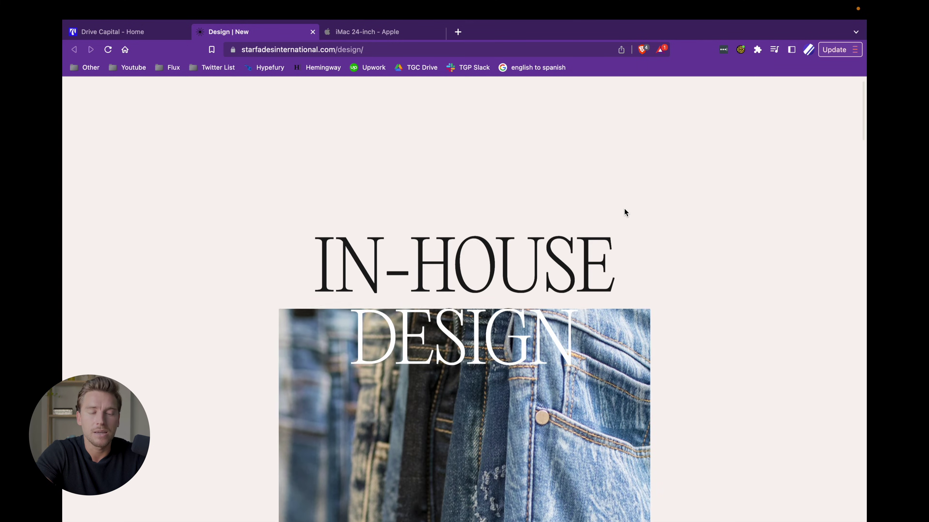
{"action": "scroll", "coordinate": [624, 209], "scroll_direction": "down", "scroll_amount": 3}
{"action": "scroll", "coordinate": [625, 208], "scroll_direction": "up", "scroll_amount": 3}
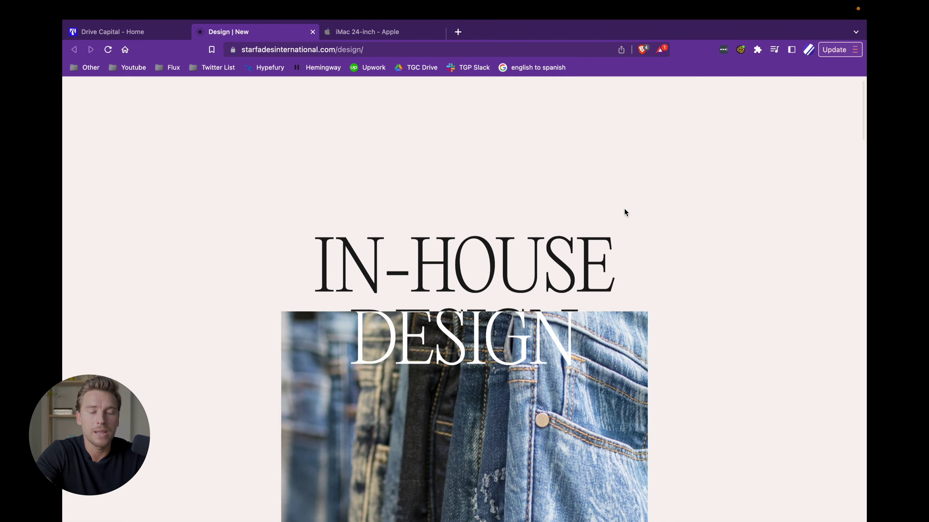
{"action": "scroll", "coordinate": [624, 211], "scroll_direction": "down", "scroll_amount": 3}
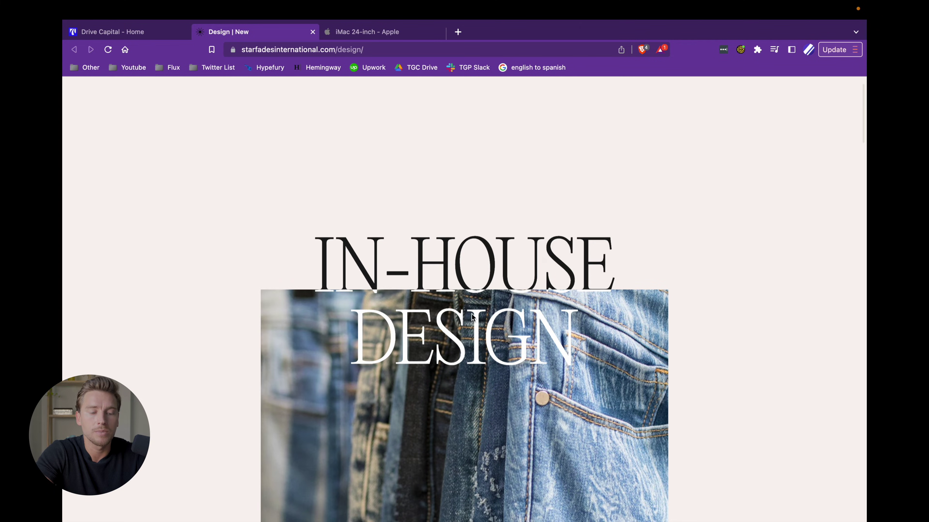
{"action": "scroll", "coordinate": [472, 316], "scroll_direction": "up", "scroll_amount": 3}
{"action": "scroll", "coordinate": [573, 255], "scroll_direction": "down", "scroll_amount": 5}
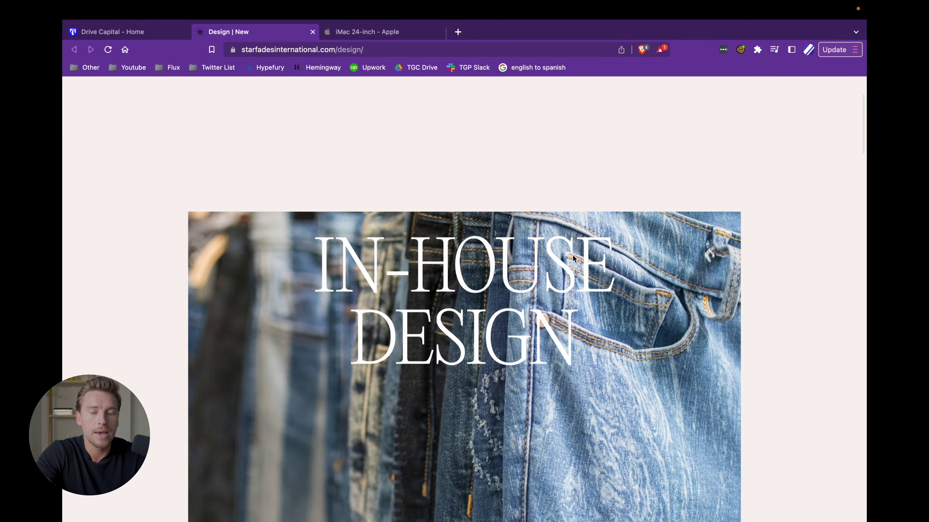
{"action": "scroll", "coordinate": [573, 255], "scroll_direction": "up", "scroll_amount": 5}
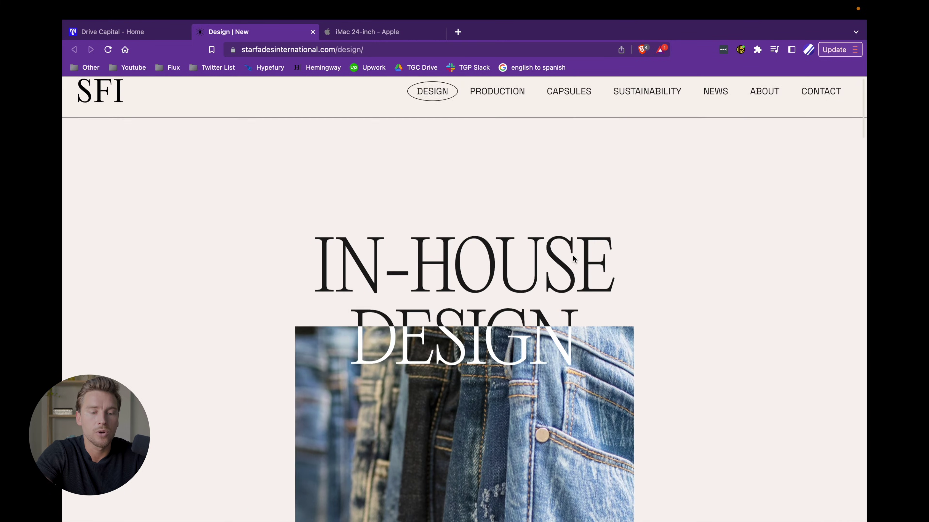
{"action": "scroll", "coordinate": [572, 258], "scroll_direction": "down", "scroll_amount": 3}
{"action": "scroll", "coordinate": [573, 258], "scroll_direction": "up", "scroll_amount": 2}
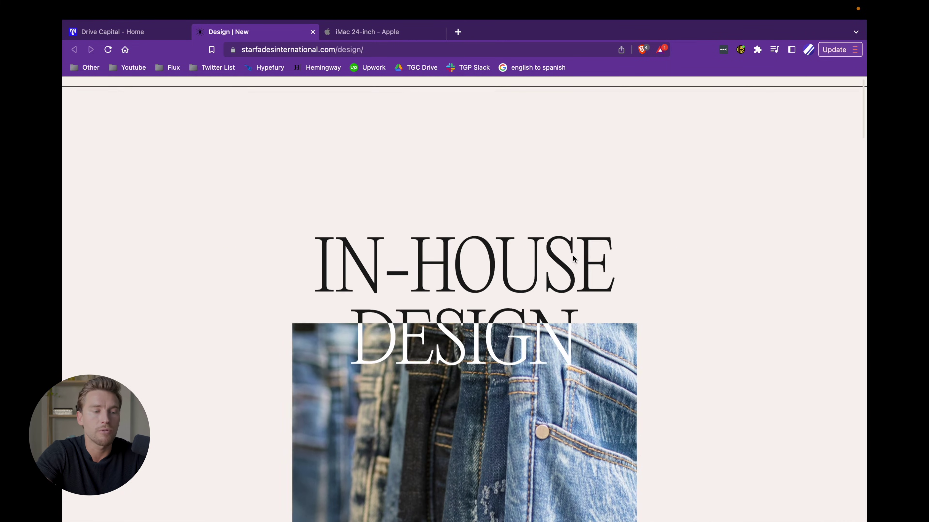
{"action": "scroll", "coordinate": [572, 258], "scroll_direction": "up", "scroll_amount": 2}
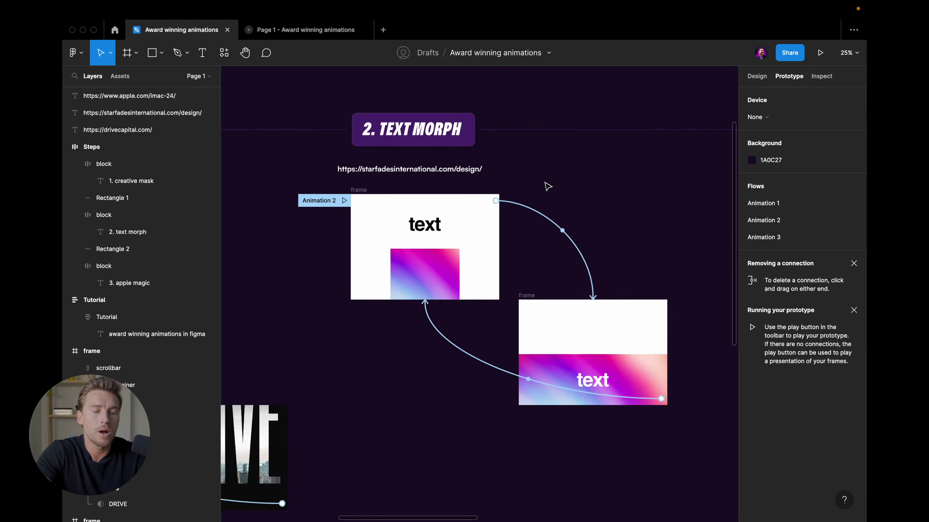
Add a 1440×1024 Desktop frame named 'frame' below the Text Morph start frame
{"action": "scroll", "coordinate": [377, 178], "scroll_direction": "down", "scroll_amount": 3}
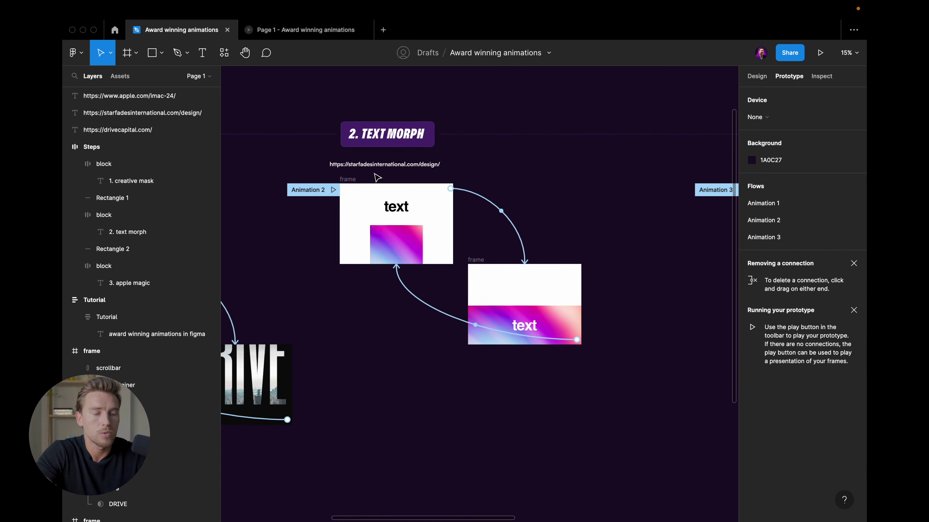
{"action": "scroll", "coordinate": [376, 178], "scroll_direction": "down", "scroll_amount": 3}
{"action": "key", "text": "f"}
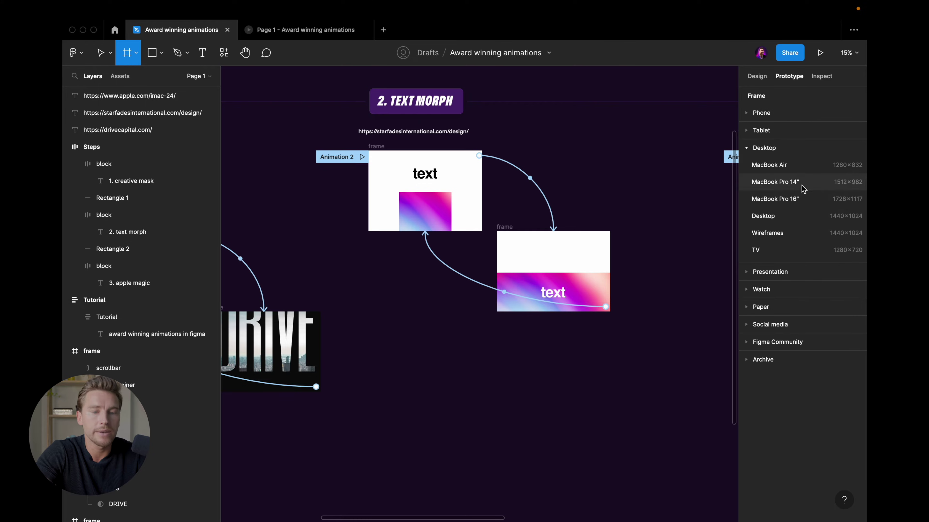
{"action": "left_click", "coordinate": [763, 215]}
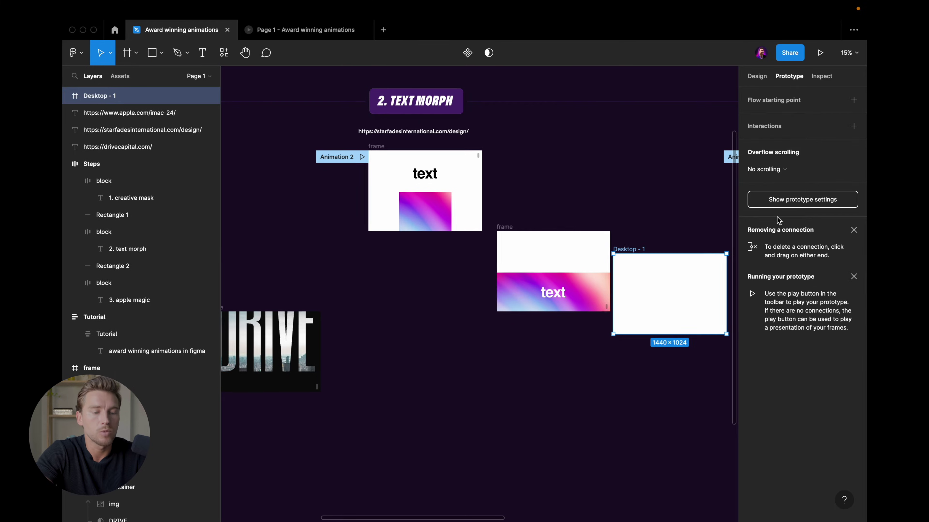
{"action": "left_click_drag", "start_coordinate": [640, 249], "coordinate": [396, 349]}
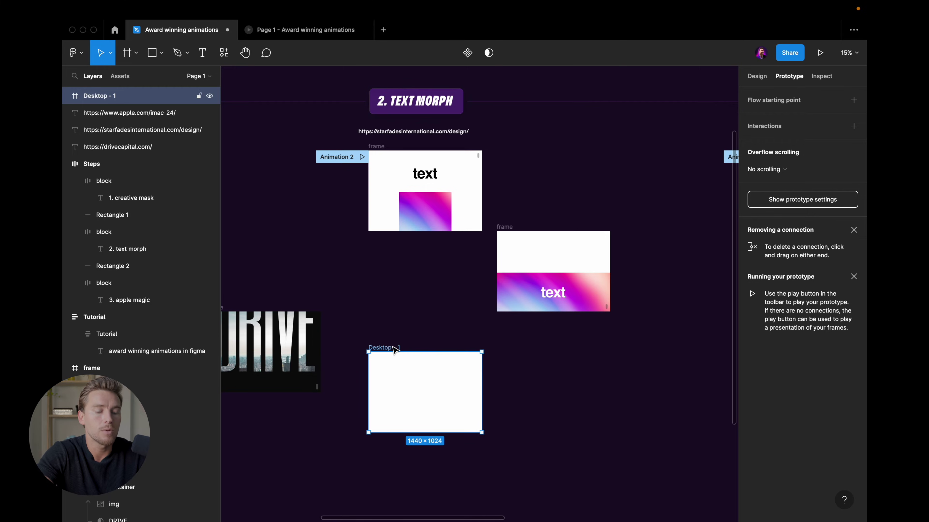
{"action": "key", "text": "super+r"}
{"action": "type", "text": "frame"}
{"action": "key", "text": "Return"}
{"action": "key", "text": "Escape"}
{"action": "left_click_drag", "start_coordinate": [375, 348], "coordinate": [379, 396]}
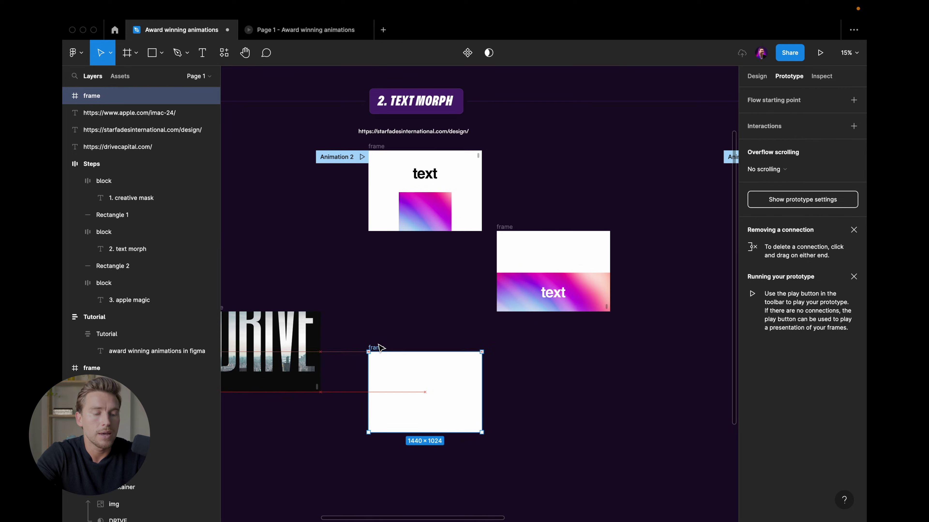
{"action": "key", "text": "Escape"}
Copy the 'text' word from the Text Morph start frame into the new frame
{"action": "left_click", "coordinate": [435, 176]}
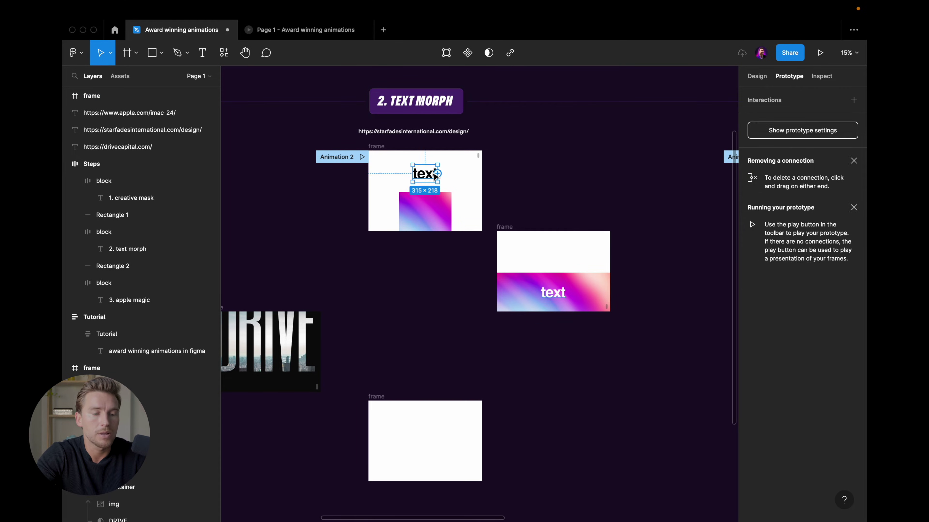
{"action": "scroll", "coordinate": [424, 263], "scroll_direction": "down", "scroll_amount": 2}
{"action": "scroll", "coordinate": [425, 288], "scroll_direction": "down", "scroll_amount": 2}
{"action": "scroll", "coordinate": [425, 297], "scroll_direction": "up", "scroll_amount": 2, "text": "ctrl"}
{"action": "left_click", "coordinate": [425, 297]}
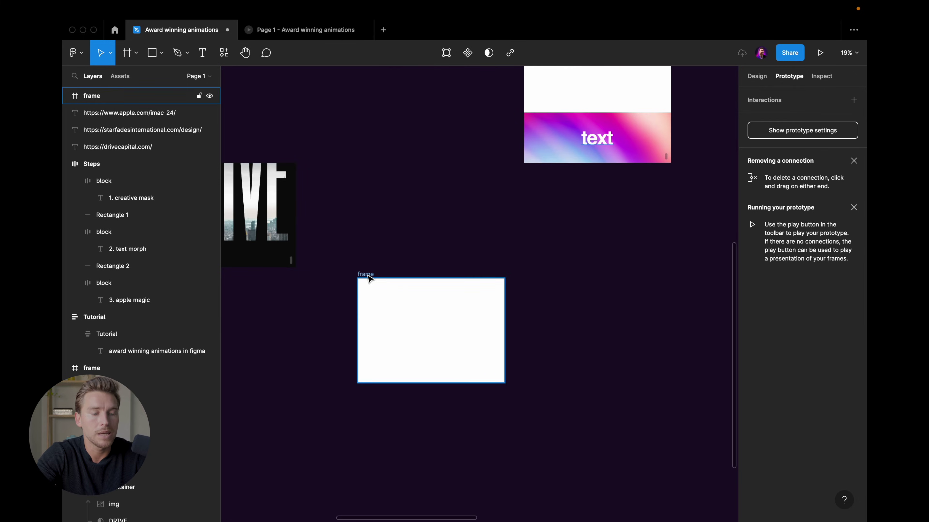
{"action": "key", "text": "ctrl+v"}
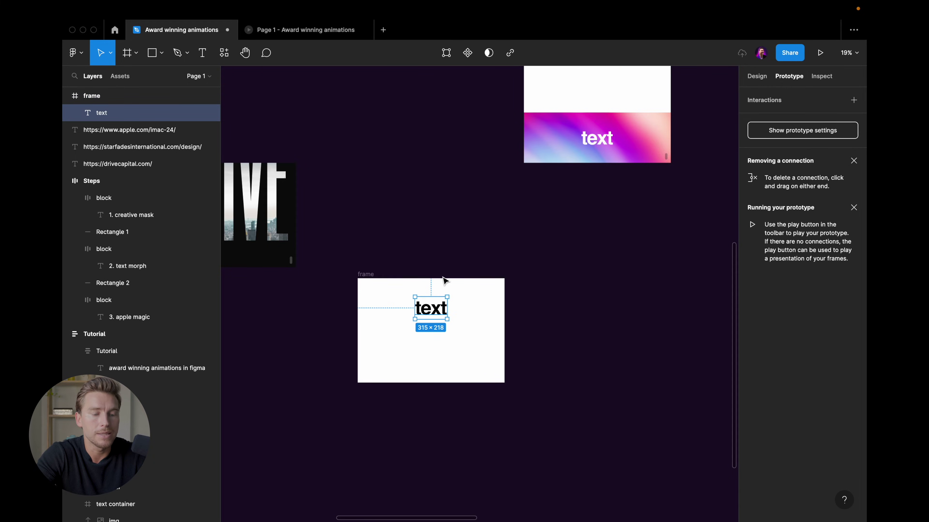
{"action": "scroll", "coordinate": [444, 280], "scroll_direction": "up", "scroll_amount": 5}
{"action": "scroll", "coordinate": [442, 280], "scroll_direction": "down", "scroll_amount": 5}
{"action": "left_click", "coordinate": [441, 280]}
Draw an 813×512 frame inside the new frame below the text and name it 'container'
{"action": "scroll", "coordinate": [406, 386], "scroll_direction": "up", "scroll_amount": 3, "text": "ctrl"}
{"action": "key", "text": "f"}
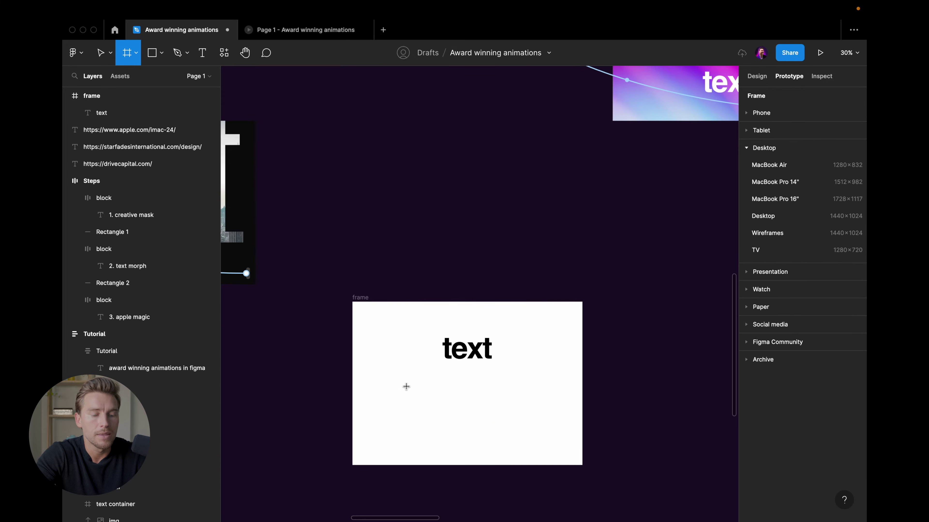
{"action": "left_click_drag", "start_coordinate": [405, 383], "coordinate": [534, 465]}
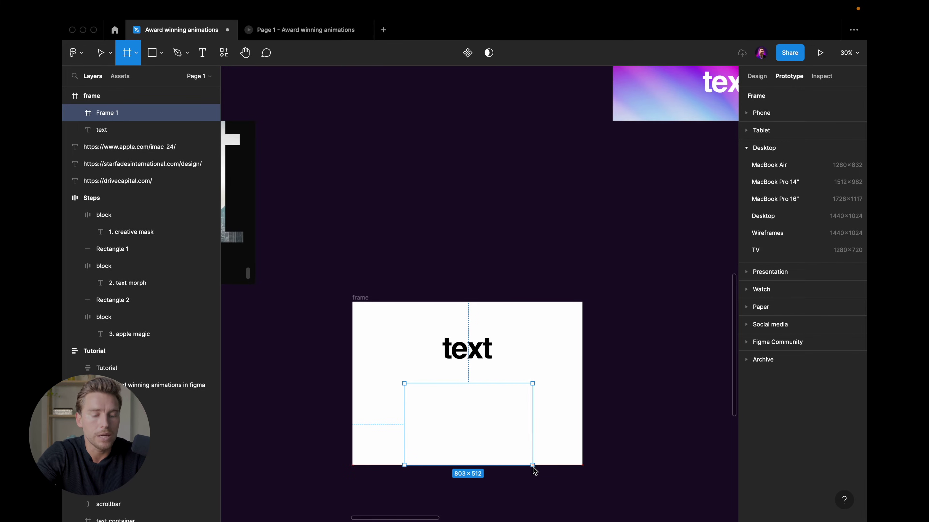
{"action": "left_click", "coordinate": [757, 77]}
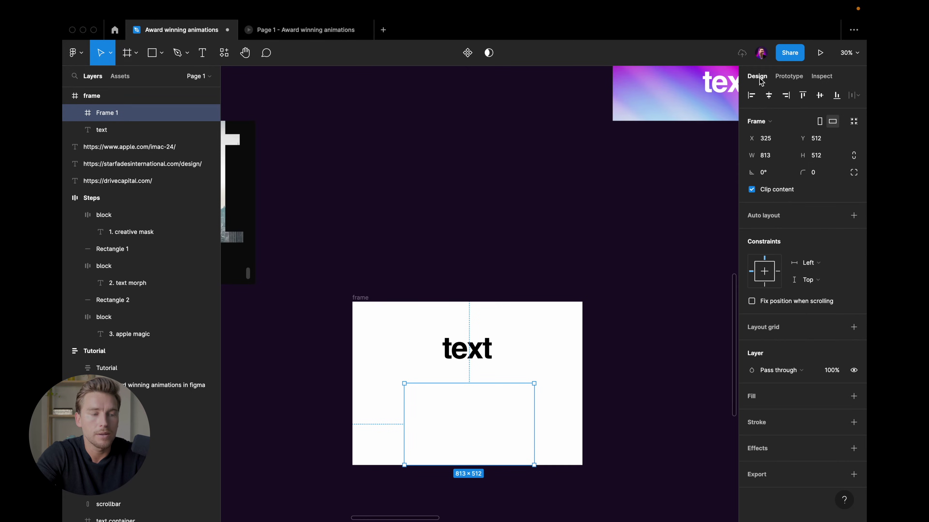
{"action": "key", "text": "ctrl+r"}
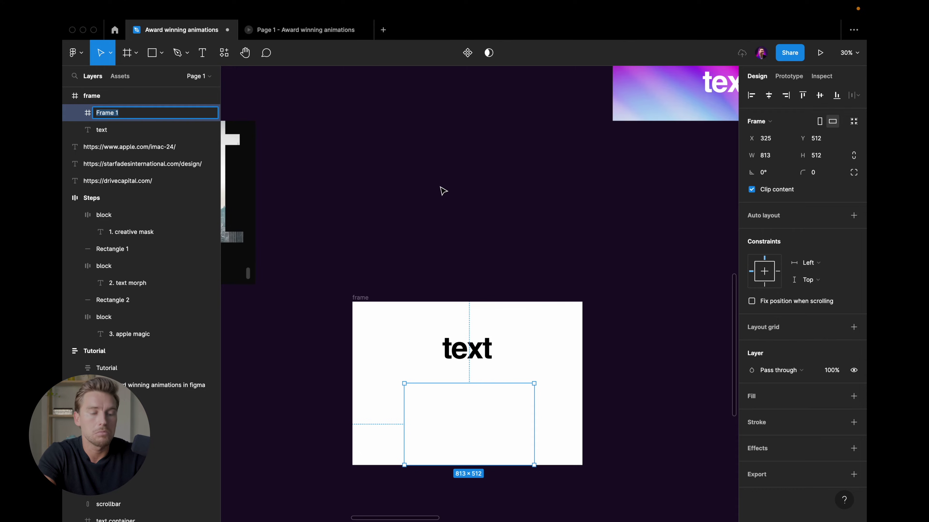
{"action": "type", "text": "container"}
{"action": "key", "text": "Return"}
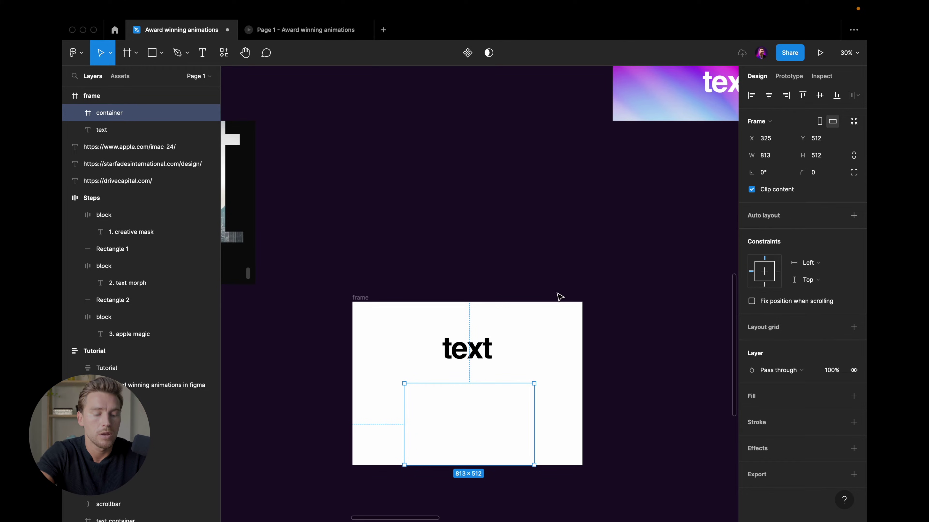
Paste the gradient 'img' from the top frame into the container
{"action": "scroll", "coordinate": [480, 363], "scroll_direction": "up", "scroll_amount": 1}
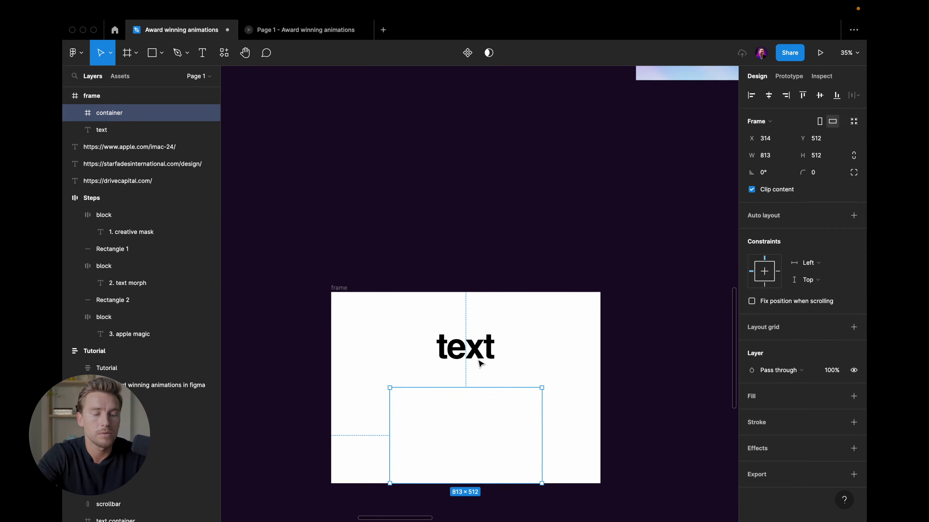
{"action": "scroll", "coordinate": [480, 363], "scroll_direction": "down", "scroll_amount": 3}
{"action": "scroll", "coordinate": [480, 363], "scroll_direction": "up", "scroll_amount": 3}
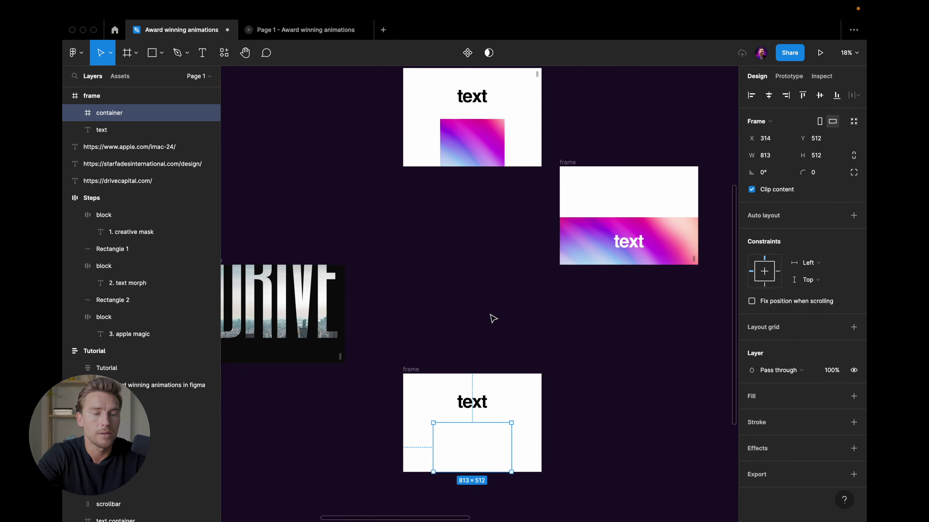
{"action": "left_click", "coordinate": [480, 149]}
{"action": "scroll", "coordinate": [457, 191], "scroll_direction": "down", "scroll_amount": 2}
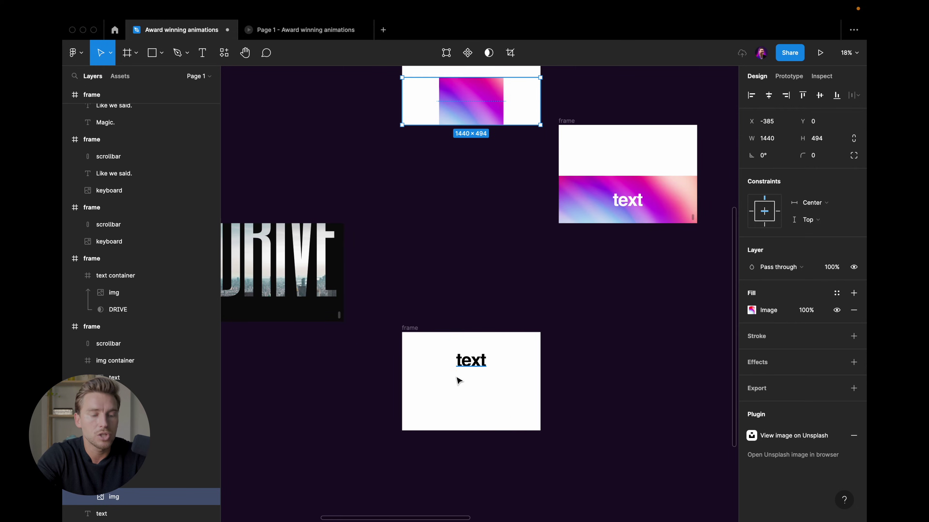
{"action": "scroll", "coordinate": [458, 380], "scroll_direction": "up", "scroll_amount": 2}
{"action": "scroll", "coordinate": [458, 380], "scroll_direction": "down", "scroll_amount": 1}
{"action": "scroll", "coordinate": [458, 380], "scroll_direction": "up", "scroll_amount": 1}
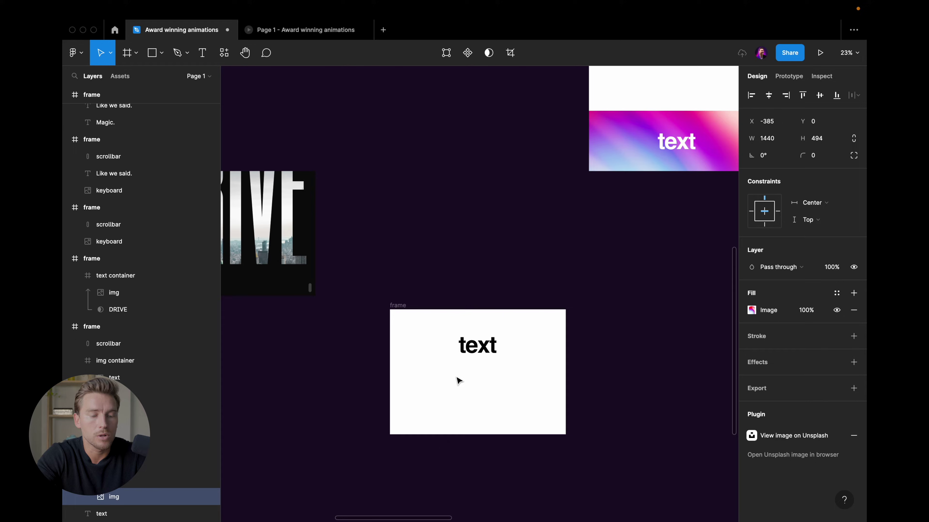
{"action": "left_click", "coordinate": [479, 403]}
{"action": "key", "text": "ctrl+v"}
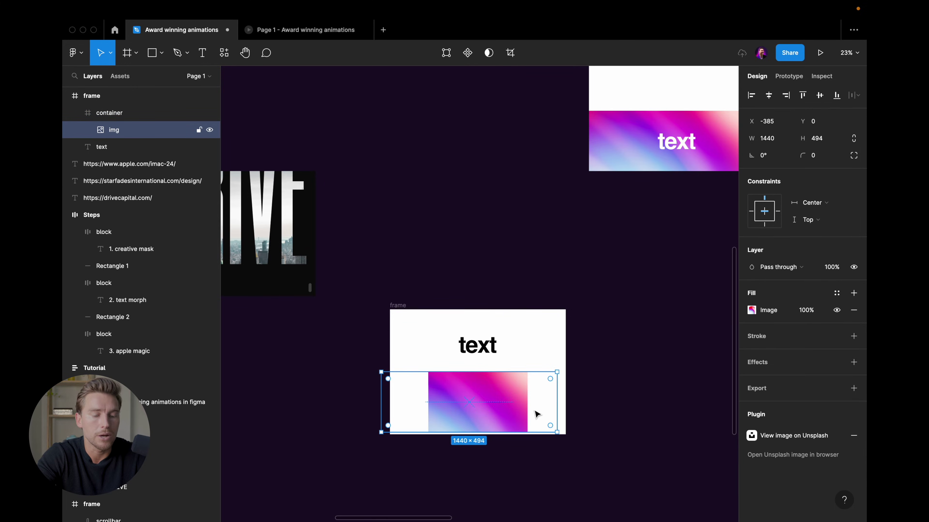
Enlarge the gradient image to about 1560×554 so it fills the container
{"action": "scroll", "coordinate": [536, 414], "scroll_direction": "up", "scroll_amount": 3}
{"action": "left_click_drag", "start_coordinate": [565, 443], "coordinate": [589, 454]}
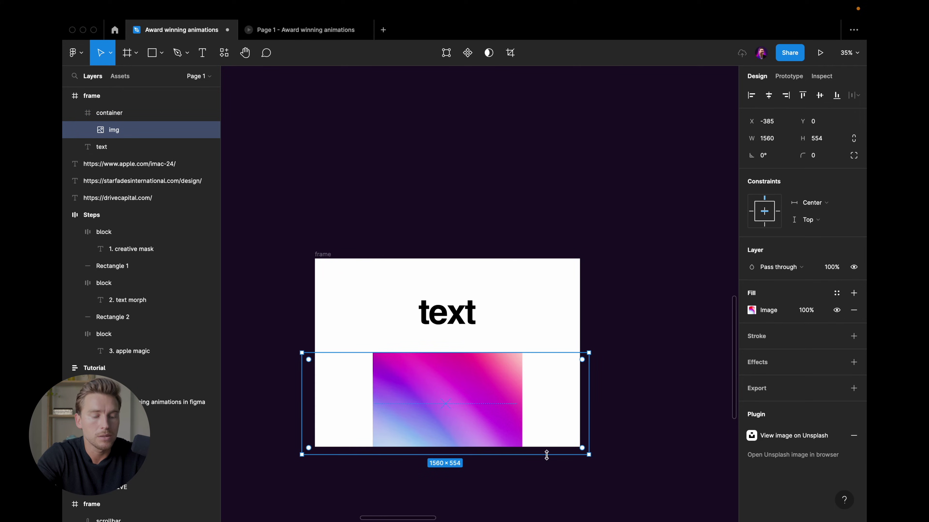
{"action": "left_click_drag", "start_coordinate": [302, 455], "coordinate": [300, 459]}
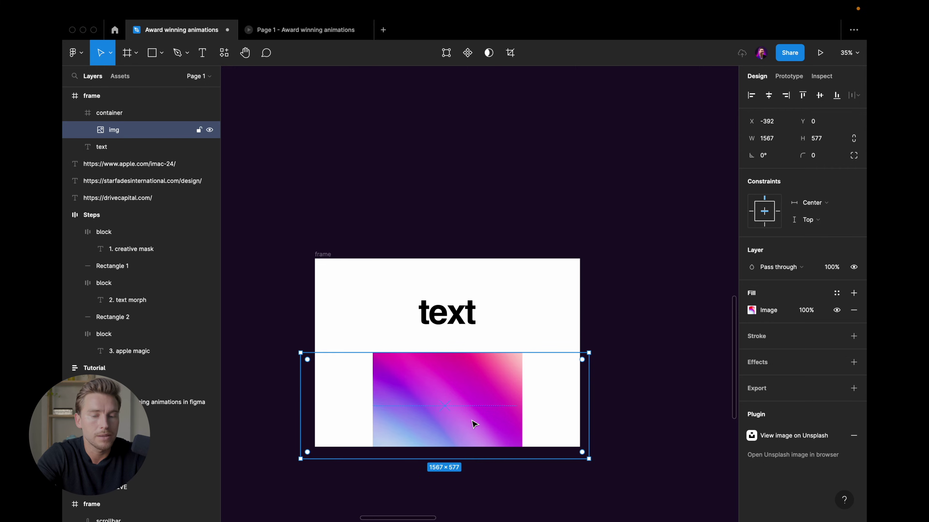
{"action": "scroll", "coordinate": [654, 274], "scroll_direction": "down", "scroll_amount": 1}
{"action": "left_click", "coordinate": [654, 275]}
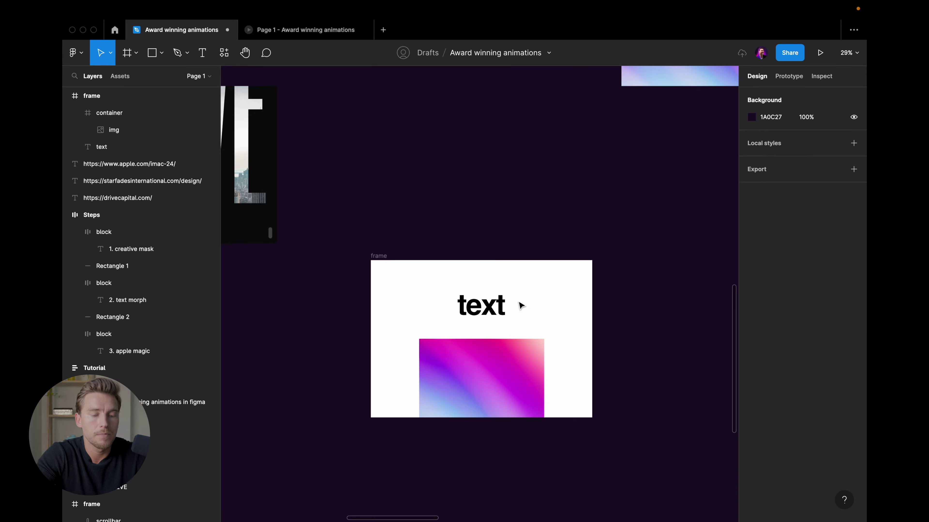
{"action": "left_click", "coordinate": [499, 307]}
{"action": "scroll", "coordinate": [589, 307], "scroll_direction": "up", "scroll_amount": 2}
{"action": "scroll", "coordinate": [590, 307], "scroll_direction": "down", "scroll_amount": 2}
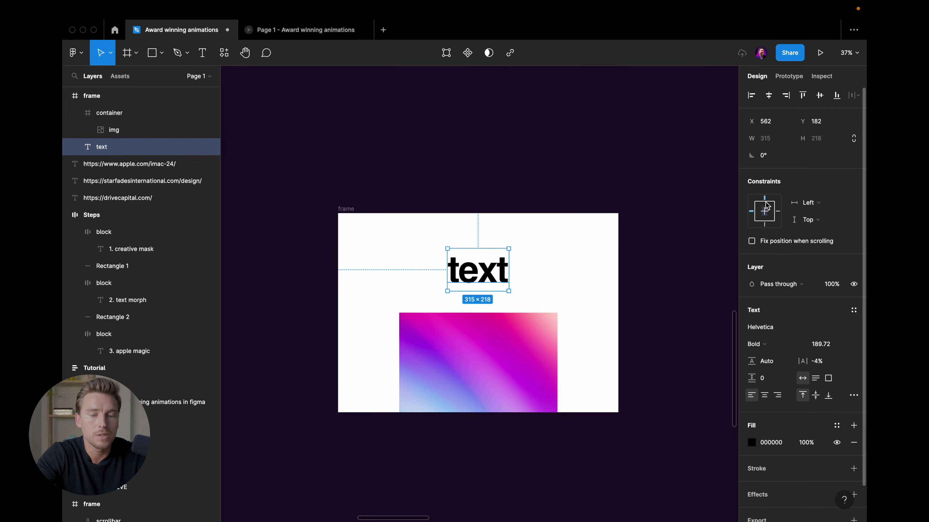
Change the text layer's horizontal constraint from Left to Center, then check the 813×512 container
{"action": "left_click", "coordinate": [810, 206]}
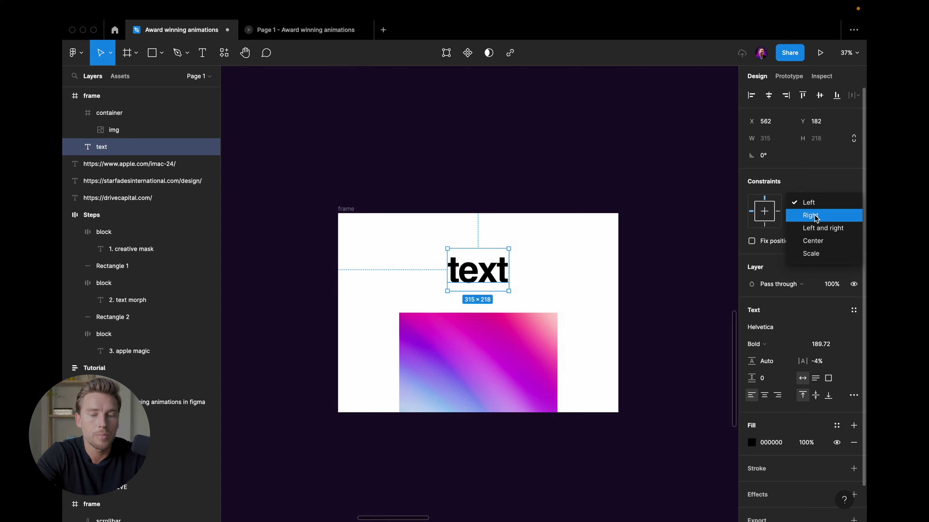
{"action": "left_click", "coordinate": [822, 239]}
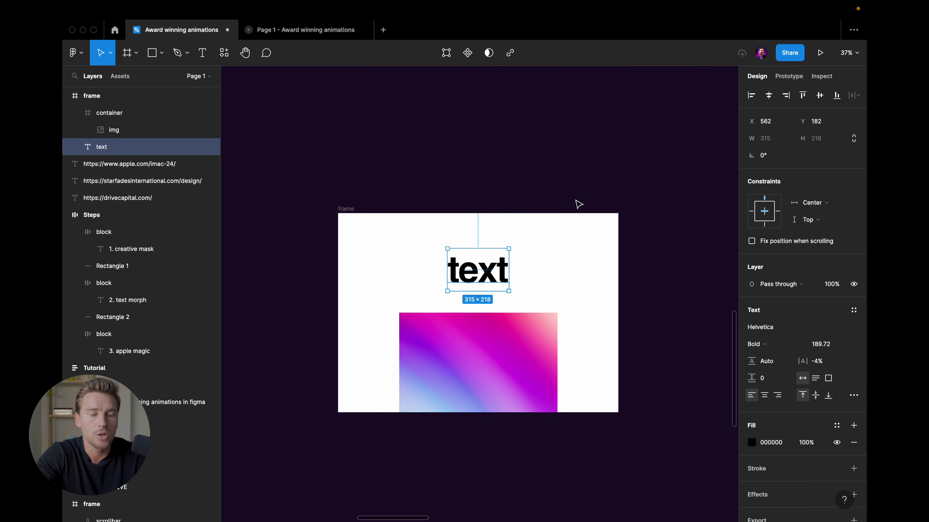
{"action": "scroll", "coordinate": [578, 204], "scroll_direction": "left", "scroll_amount": 2}
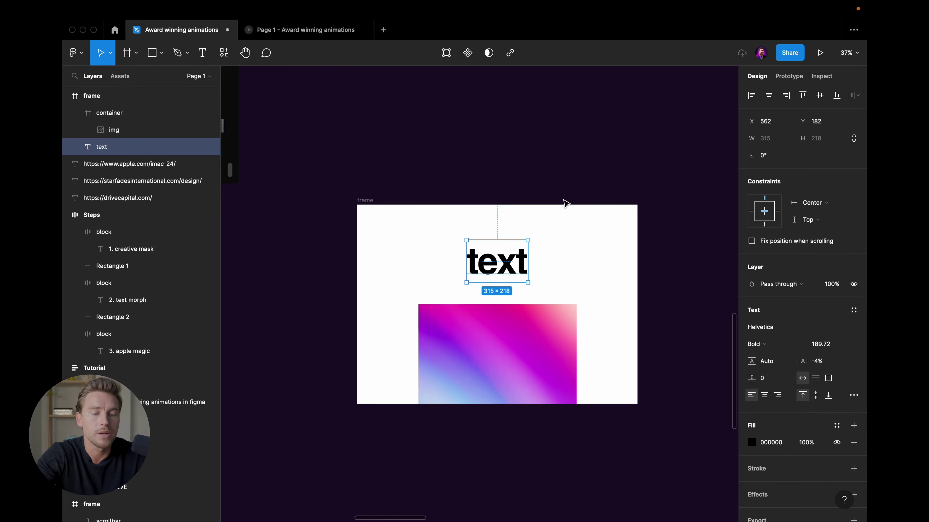
{"action": "left_click", "coordinate": [525, 329]}
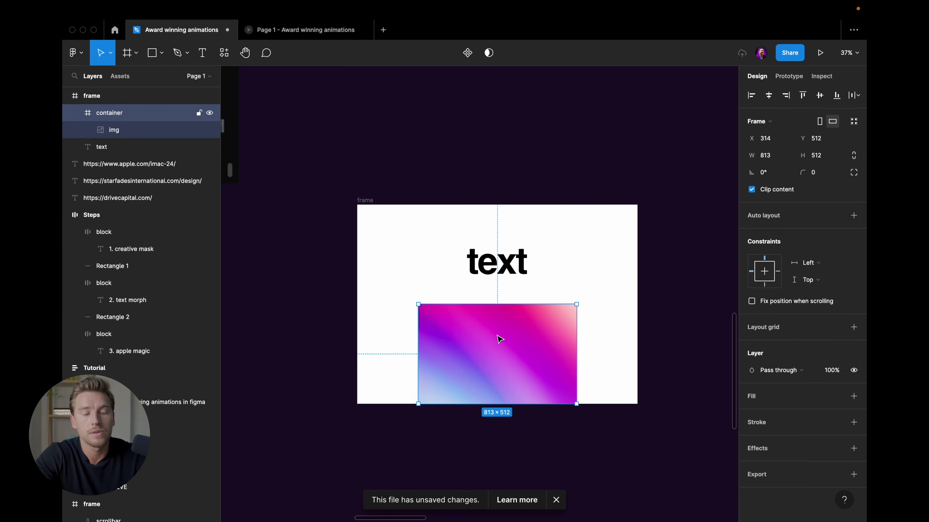
{"action": "scroll", "coordinate": [498, 339], "scroll_direction": "up", "scroll_amount": 3}
{"action": "scroll", "coordinate": [498, 338], "scroll_direction": "up", "scroll_amount": 1}
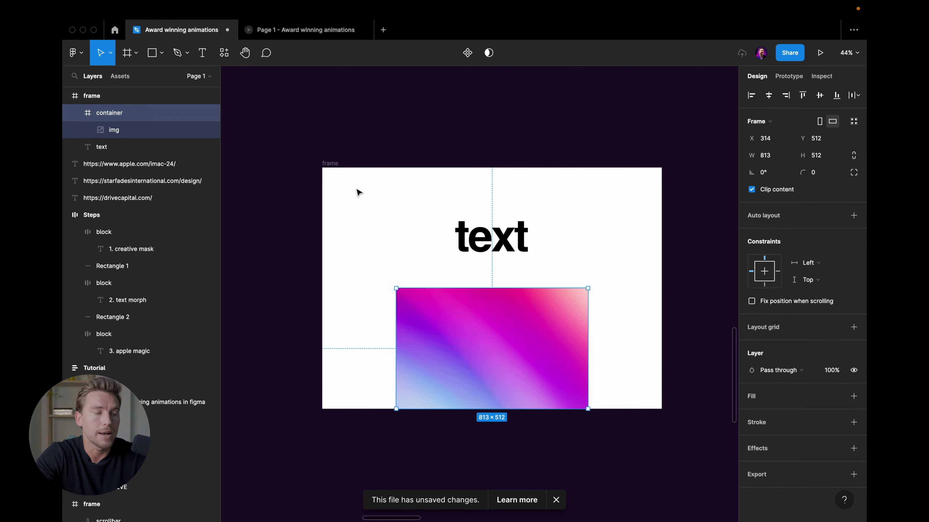
{"action": "scroll", "coordinate": [379, 209], "scroll_direction": "down", "scroll_amount": 3}
{"action": "left_click", "coordinate": [496, 234]}
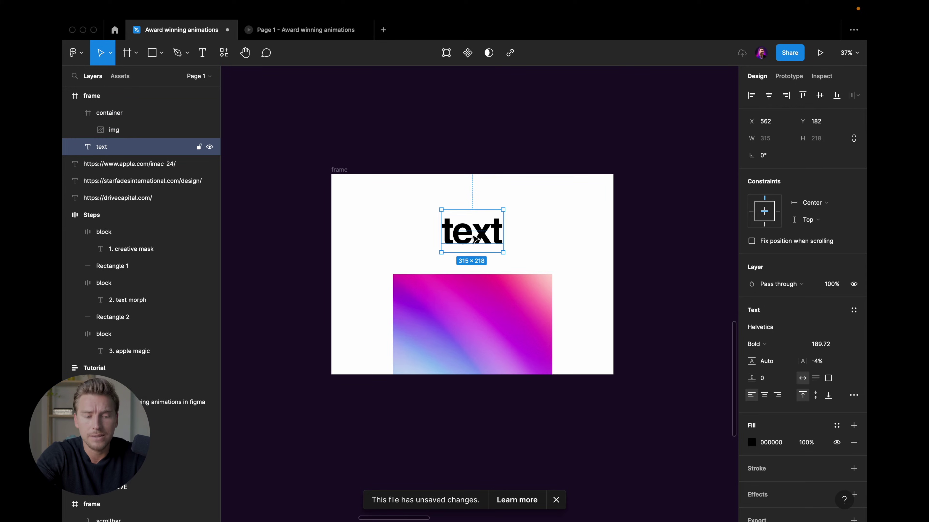
Duplicate the text into the gradient container and make the copy's fill white (FFFFFF)
{"action": "left_click_drag", "start_coordinate": [477, 238], "coordinate": [478, 332]}
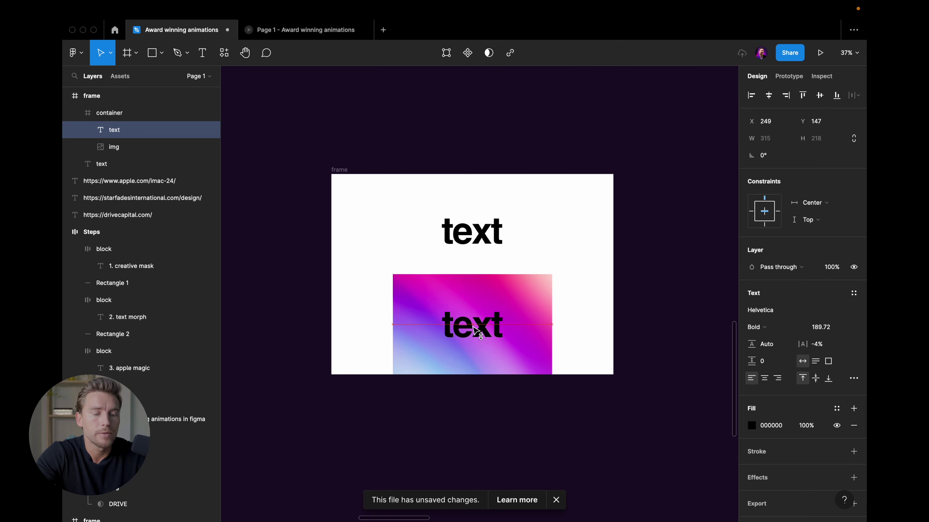
{"action": "left_click", "coordinate": [751, 426]}
{"action": "type", "text": "FFFFFF"}
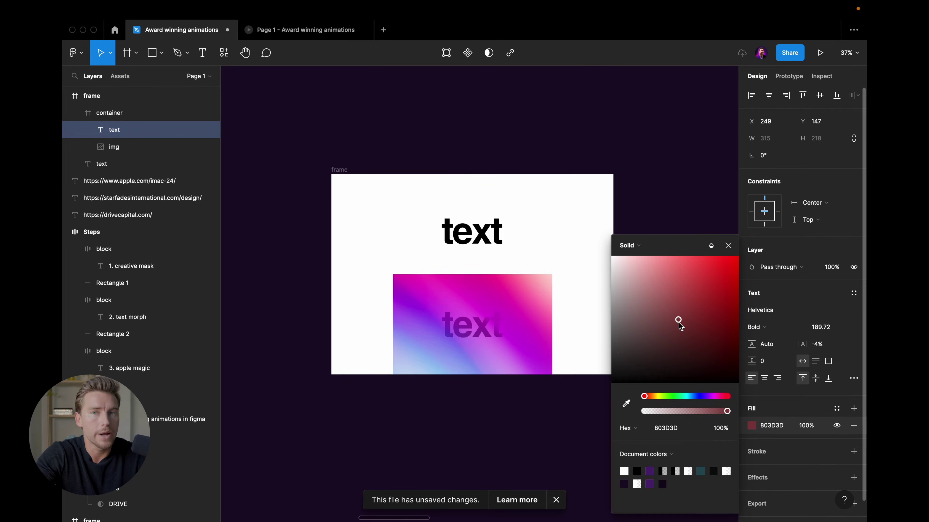
{"action": "key", "text": "Escape"}
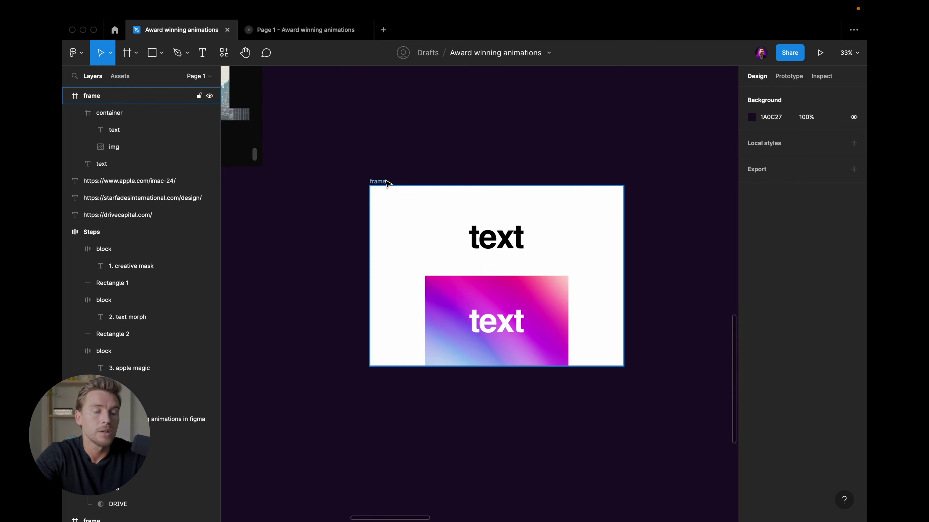
Select the white and black text layers and align their horizontal and vertical centers
{"action": "left_click", "coordinate": [379, 182]}
{"action": "scroll", "coordinate": [512, 221], "scroll_direction": "down", "scroll_amount": 3}
{"action": "scroll", "coordinate": [514, 257], "scroll_direction": "up", "scroll_amount": 2}
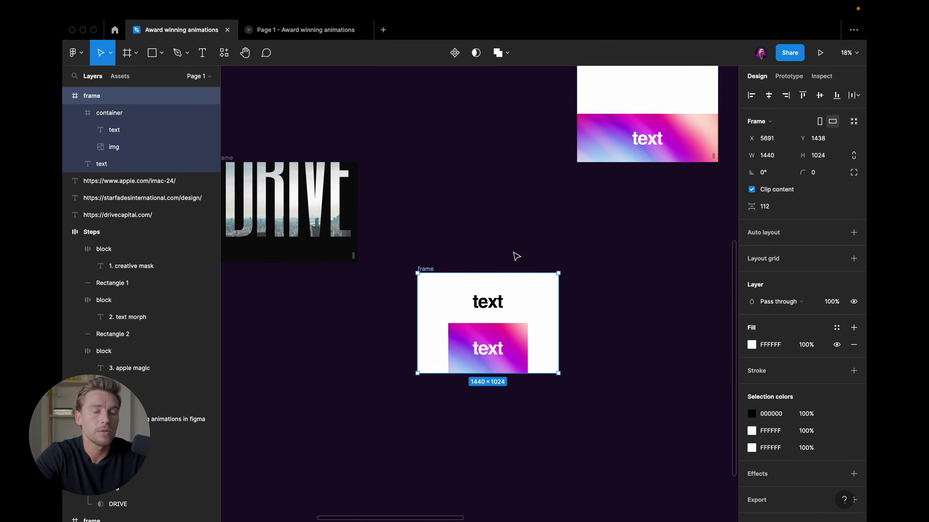
{"action": "scroll", "coordinate": [514, 257], "scroll_direction": "up", "scroll_amount": 2}
{"action": "scroll", "coordinate": [471, 375], "scroll_direction": "up", "scroll_amount": 2}
{"action": "scroll", "coordinate": [470, 375], "scroll_direction": "up", "scroll_amount": 2}
{"action": "left_click", "coordinate": [476, 391]}
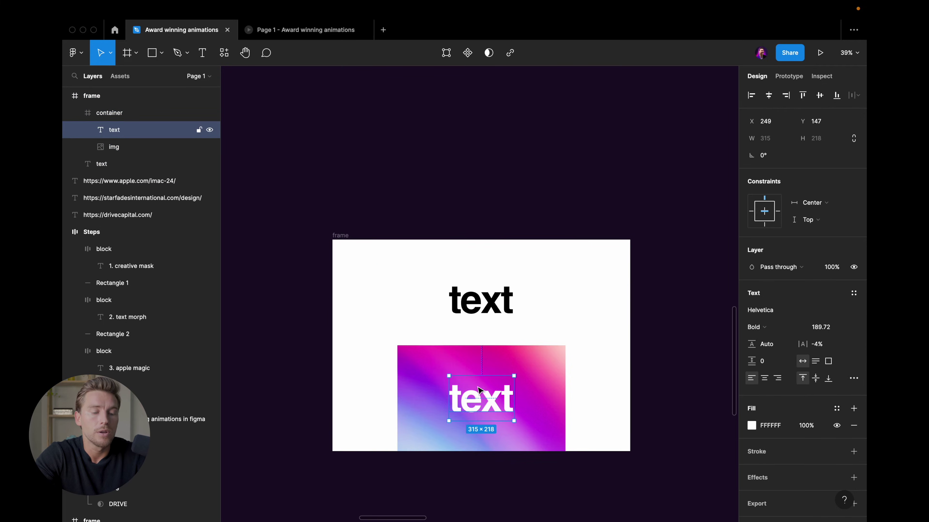
{"action": "left_click", "coordinate": [502, 314], "text": "shift"}
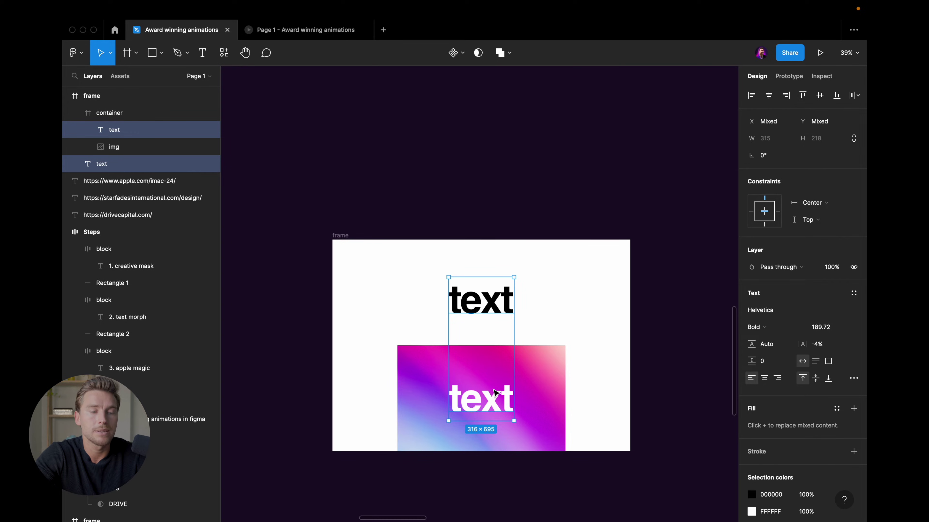
{"action": "left_click", "coordinate": [770, 98]}
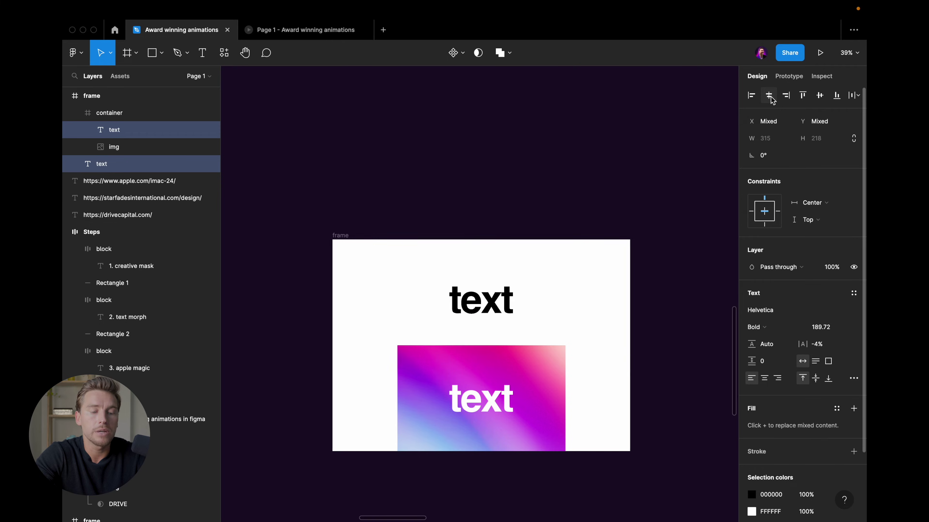
{"action": "left_click", "coordinate": [819, 98]}
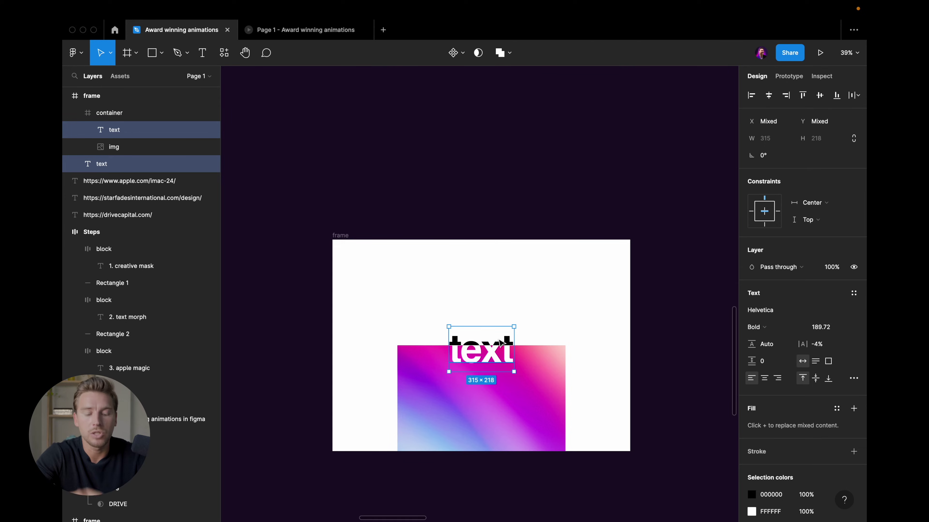
Nudge both stacked text layers up so they sit above the gradient image
{"action": "key", "text": "shift+Up"}
{"action": "key", "text": "shift+Up"}
{"action": "key", "text": "shift+Up"}
{"action": "key", "text": "shift+Up"}
{"action": "key", "text": "shift+Up"}
{"action": "key", "text": "shift+Up"}
{"action": "key", "text": "shift+Up"}
{"action": "key", "text": "shift+Up"}
{"action": "key", "text": "shift+Up"}
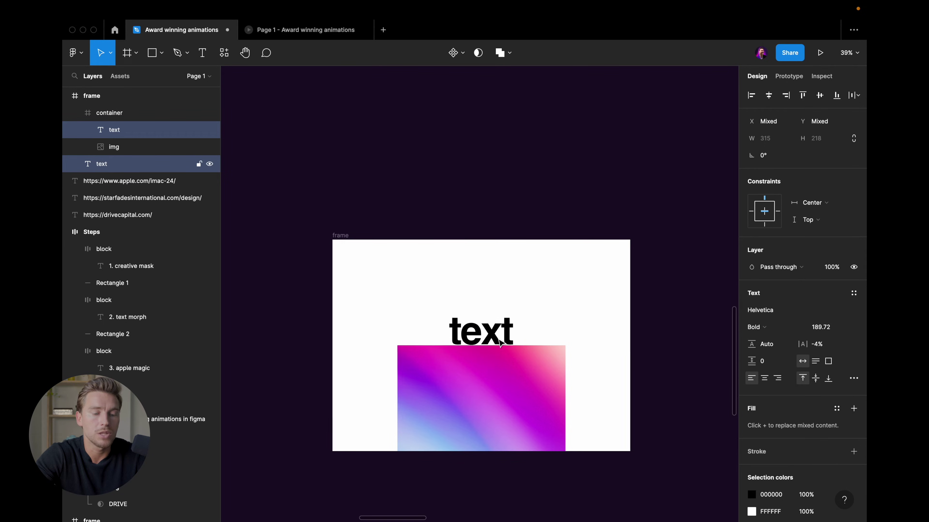
{"action": "key", "text": "shift+Up"}
{"action": "key", "text": "shift+Up"}
{"action": "key", "text": "shift+Up"}
{"action": "key", "text": "shift+Up"}
{"action": "key", "text": "shift+Up"}
{"action": "key", "text": "shift+Up"}
{"action": "key", "text": "shift+Up"}
{"action": "key", "text": "shift+Up"}
{"action": "key", "text": "shift+Up"}
{"action": "key", "text": "shift+Up"}
{"action": "key", "text": "shift+Up"}
{"action": "key", "text": "shift+Up"}
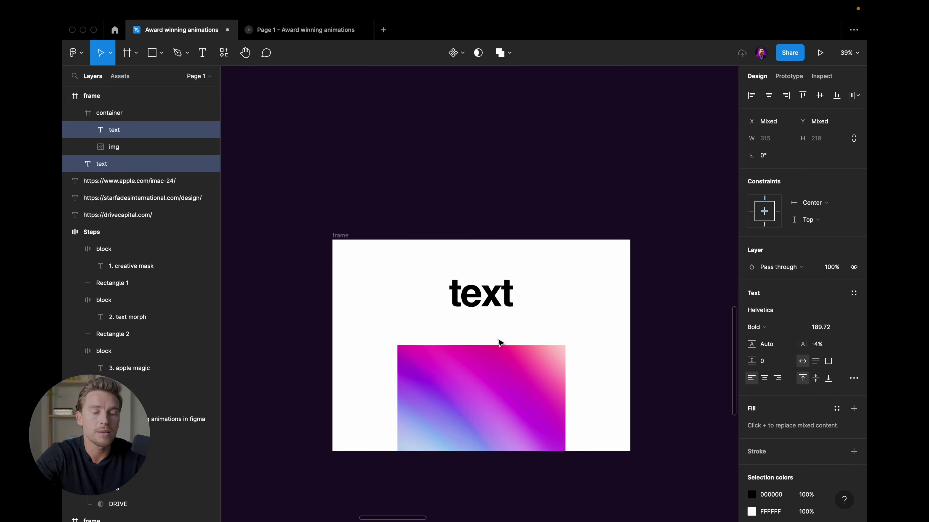
{"action": "key", "text": "shift+Up"}
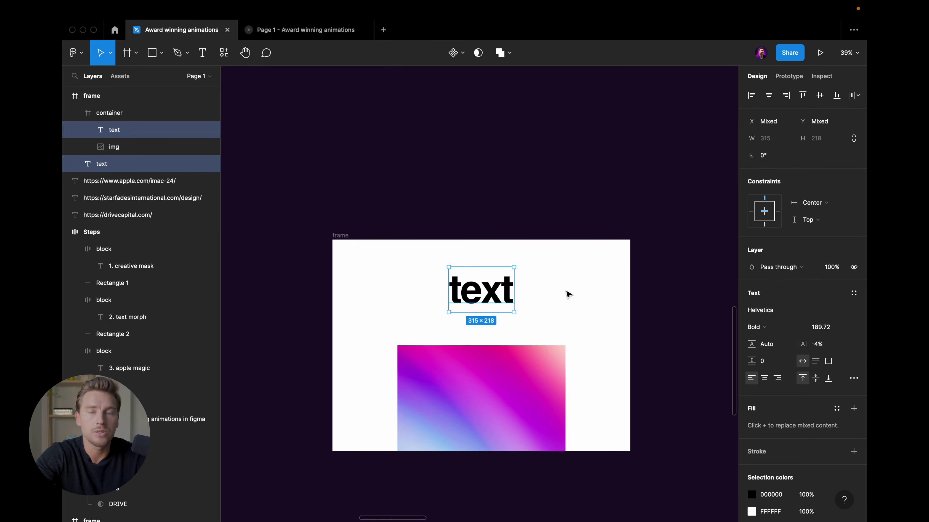
{"action": "key", "text": "shift+Down"}
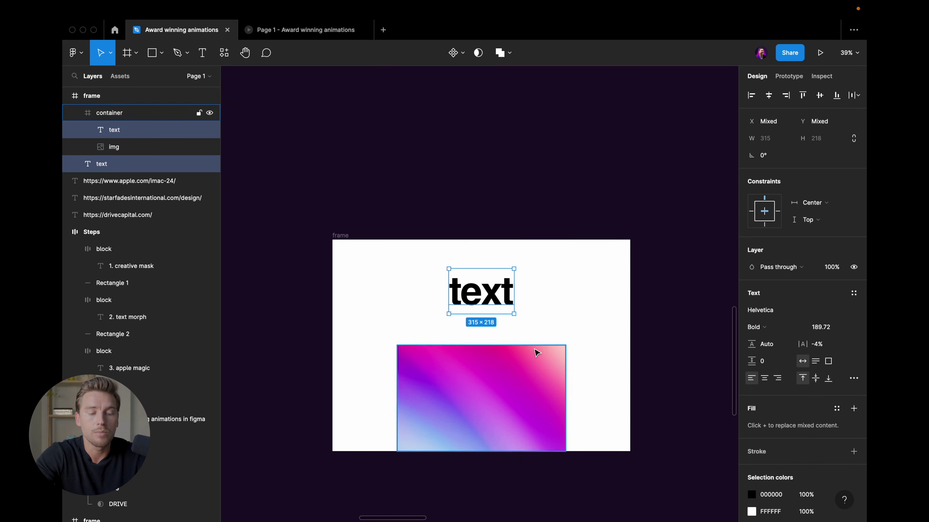
{"action": "key", "text": "Escape"}
{"action": "scroll", "coordinate": [512, 334], "scroll_direction": "down", "scroll_amount": 3}
Duplicate the bottom frame beside the original
{"action": "scroll", "coordinate": [457, 336], "scroll_direction": "down", "scroll_amount": 3}
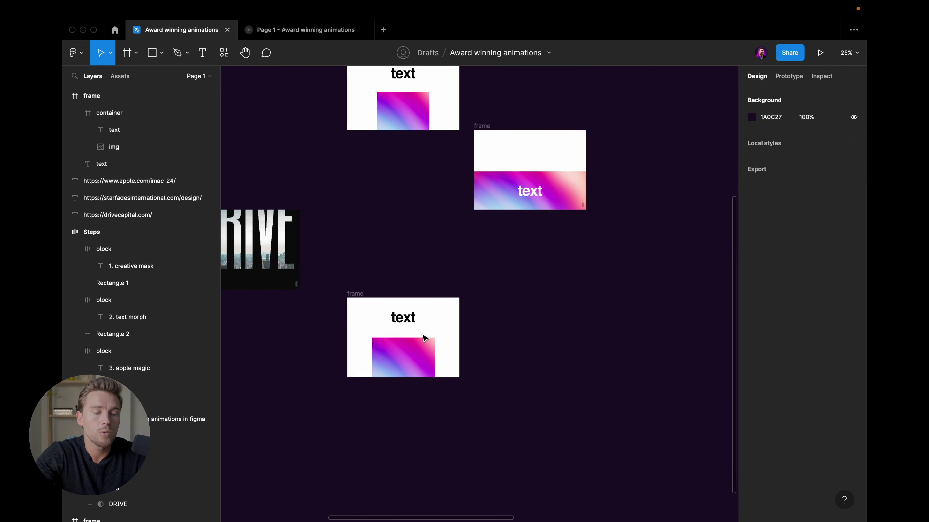
{"action": "mouse_move", "coordinate": [355, 299]}
{"action": "left_mouse_down"}
{"action": "mouse_move", "coordinate": [493, 295]}
{"action": "mouse_move", "coordinate": [480, 294]}
{"action": "mouse_move", "coordinate": [481, 380]}
{"action": "left_mouse_up"}
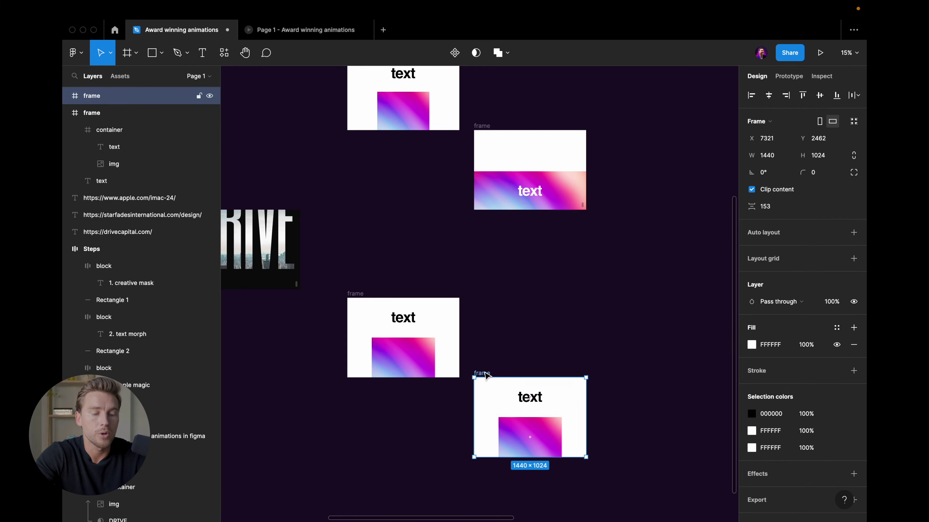
{"action": "scroll", "coordinate": [479, 375], "scroll_direction": "up", "scroll_amount": 3}
{"action": "key", "text": "Escape"}
{"action": "scroll", "coordinate": [545, 348], "scroll_direction": "up", "scroll_amount": 2}
{"action": "scroll", "coordinate": [545, 349], "scroll_direction": "right", "scroll_amount": 1}
Move both text layers in the copy down onto the gradient image
{"action": "left_click", "coordinate": [592, 328]}
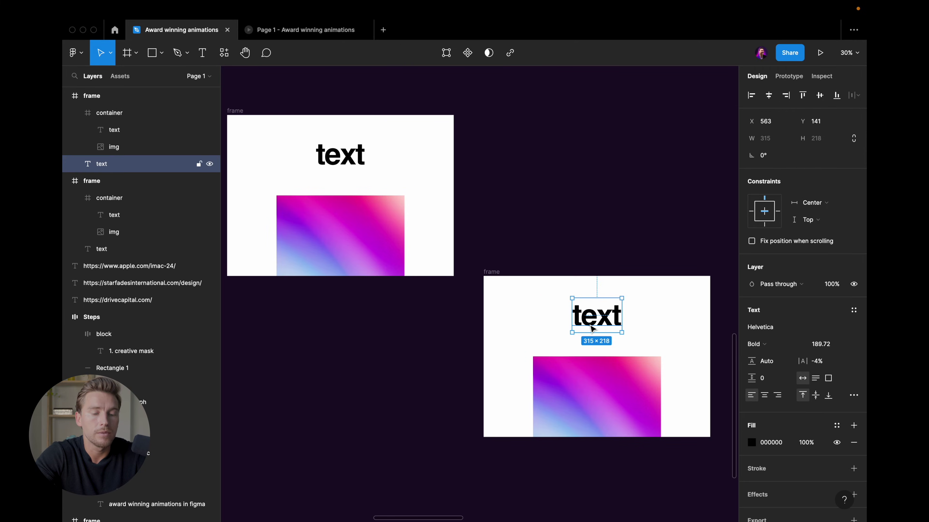
{"action": "left_click", "coordinate": [132, 130], "text": "shift"}
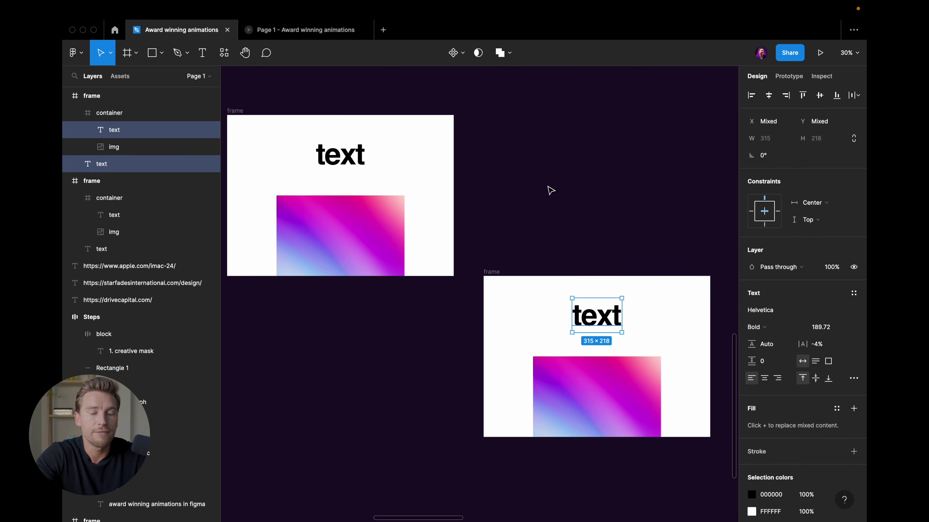
{"action": "key", "text": "shift+Down"}
{"action": "key", "text": "shift+Down"}
{"action": "key", "text": "shift+Down"}
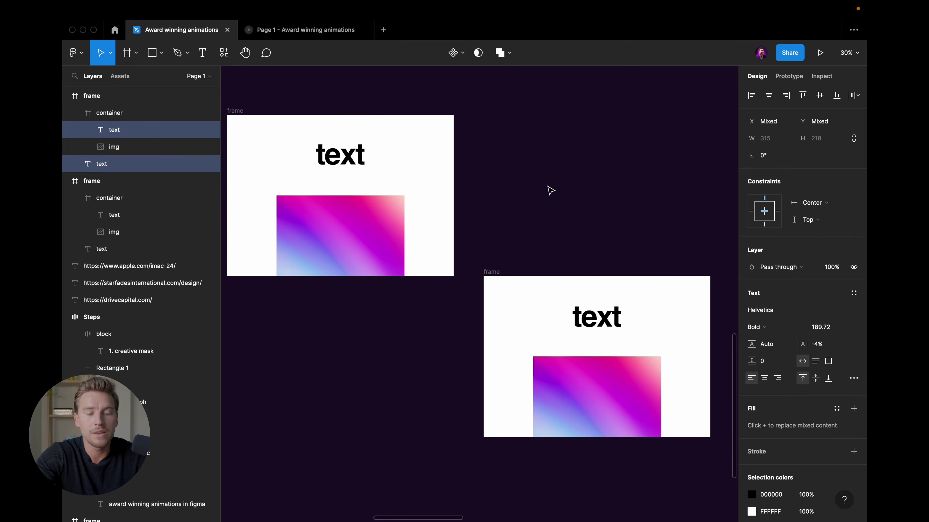
{"action": "key", "text": "shift+Down"}
{"action": "key", "text": "shift+Down"}
{"action": "key", "text": "shift+Down"}
{"action": "key", "text": "shift+Down"}
{"action": "key", "text": "shift+Down"}
{"action": "key", "text": "shift+Down"}
{"action": "key", "text": "shift+Down"}
{"action": "key", "text": "shift+Down"}
{"action": "key", "text": "shift+Down"}
{"action": "key", "text": "shift+Down"}
{"action": "key", "text": "shift+Down"}
{"action": "key", "text": "shift+Down"}
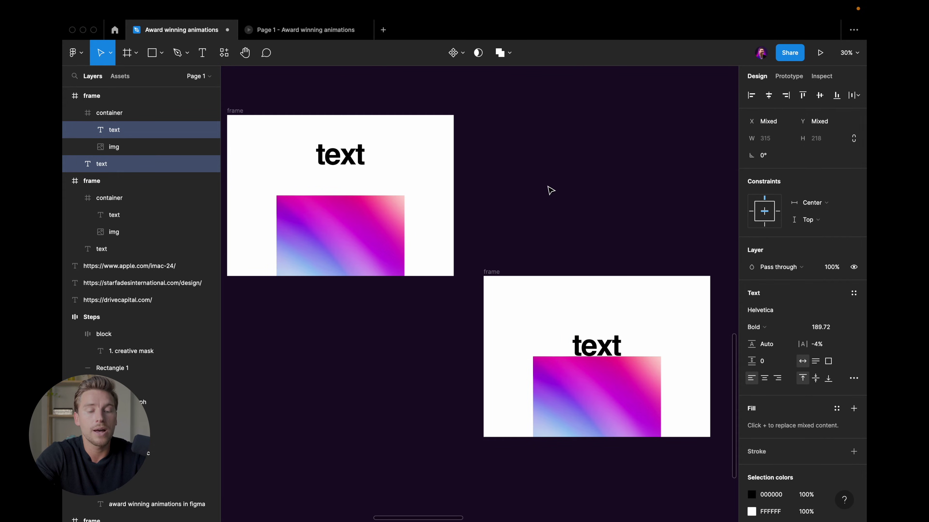
{"action": "key", "text": "shift+Down"}
{"action": "key", "text": "shift+Down"}
{"action": "key", "text": "shift+Down"}
{"action": "key", "text": "shift+Down"}
{"action": "key", "text": "shift+Down"}
{"action": "key", "text": "shift+Down"}
{"action": "key", "text": "shift+Down"}
{"action": "key", "text": "shift+Down"}
{"action": "key", "text": "shift+Down"}
{"action": "key", "text": "shift+Down"}
{"action": "key", "text": "shift+Down"}
{"action": "key", "text": "shift+Down"}
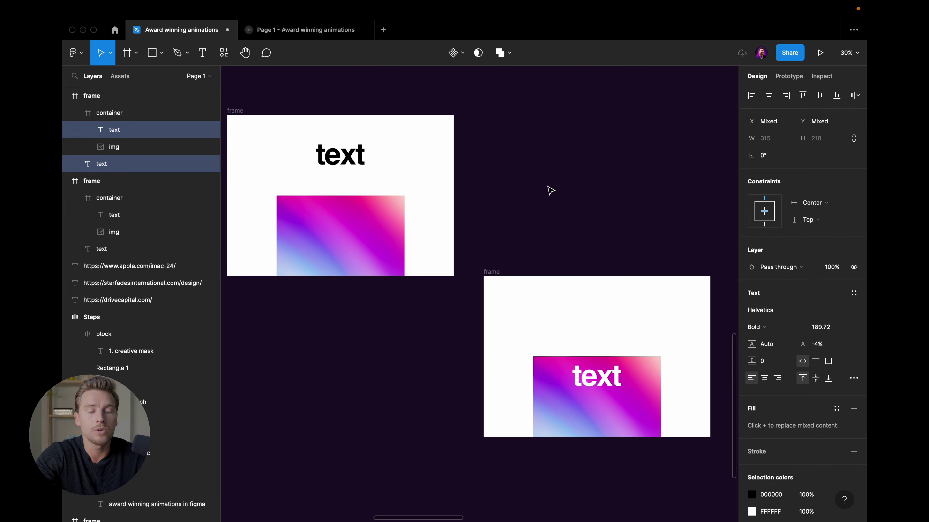
{"action": "key", "text": "shift+Down"}
{"action": "key", "text": "shift+Down"}
{"action": "key", "text": "shift+Down"}
{"action": "key", "text": "shift+Down"}
{"action": "key", "text": "shift+Down"}
{"action": "key", "text": "shift+Down"}
{"action": "key", "text": "shift+Down"}
{"action": "key", "text": "shift+Down"}
{"action": "key", "text": "shift+Down"}
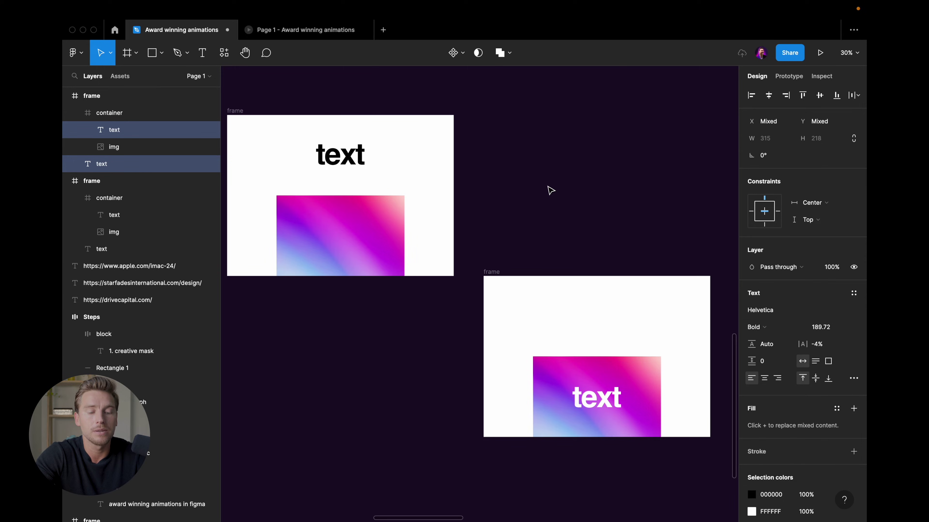
Widen the gradient container to the full frame width of 1439×512
{"action": "left_click", "coordinate": [568, 369]}
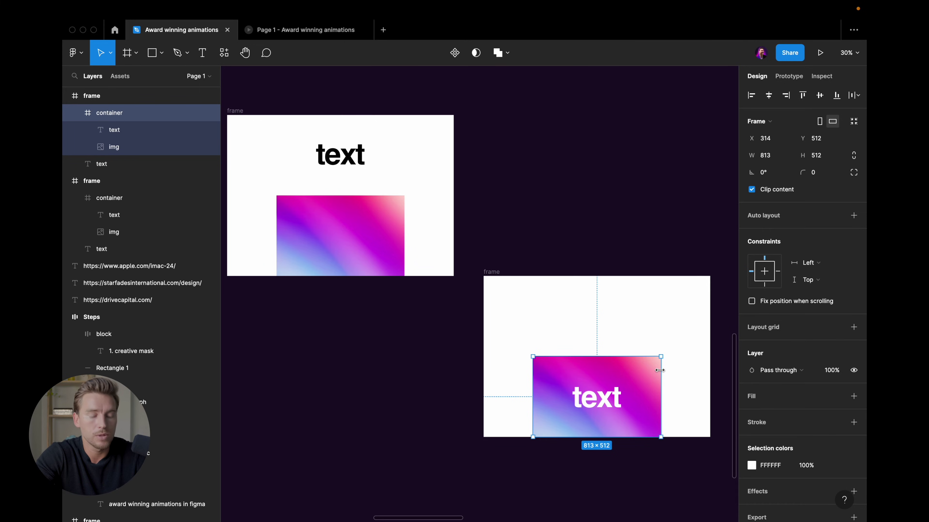
{"action": "left_click_drag", "start_coordinate": [659, 370], "coordinate": [709, 371]}
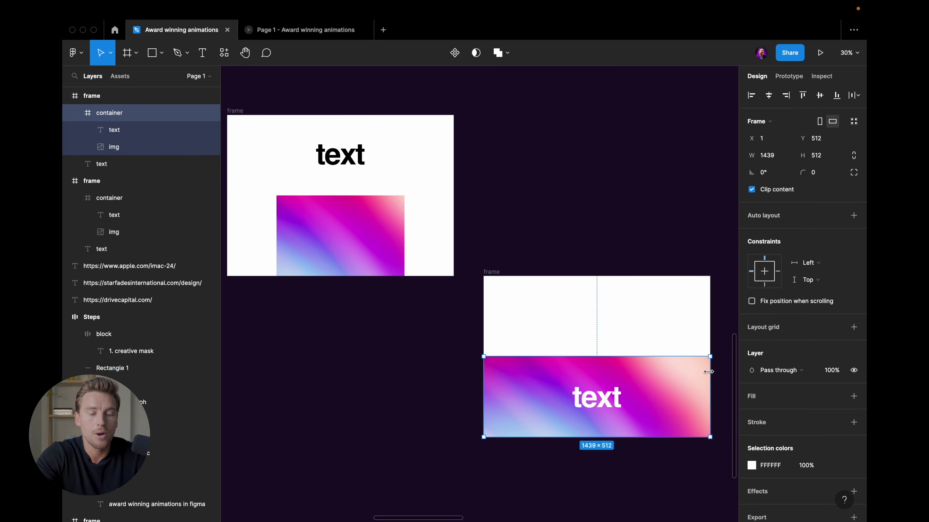
{"action": "left_click", "coordinate": [598, 399]}
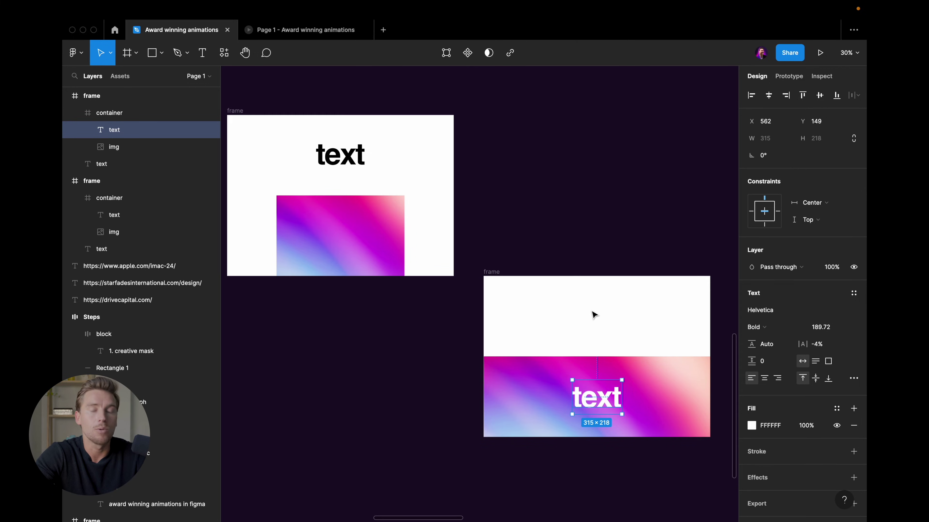
{"action": "left_click", "coordinate": [573, 301]}
{"action": "scroll", "coordinate": [556, 295], "scroll_direction": "down", "scroll_amount": 1, "text": "ctrl"}
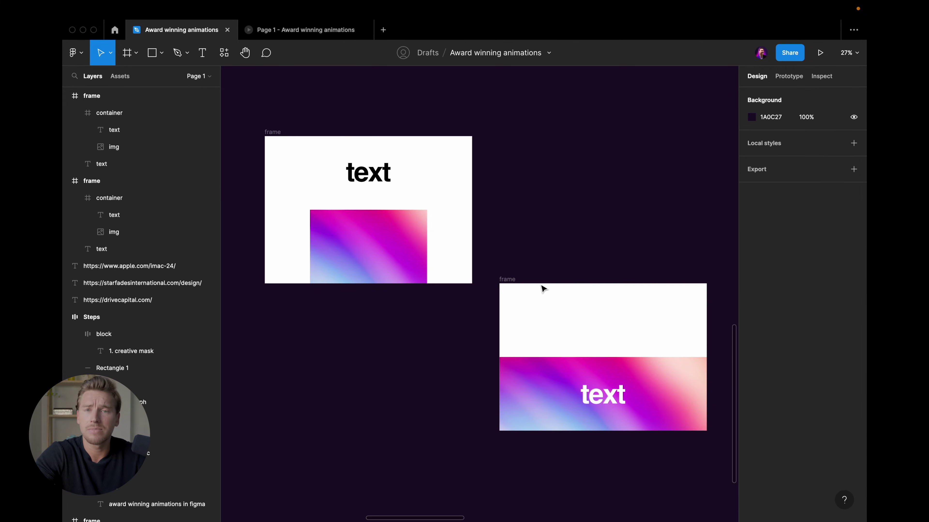
Select the original frame's scrollbar element and zoom in on it
{"action": "left_click", "coordinate": [296, 142]}
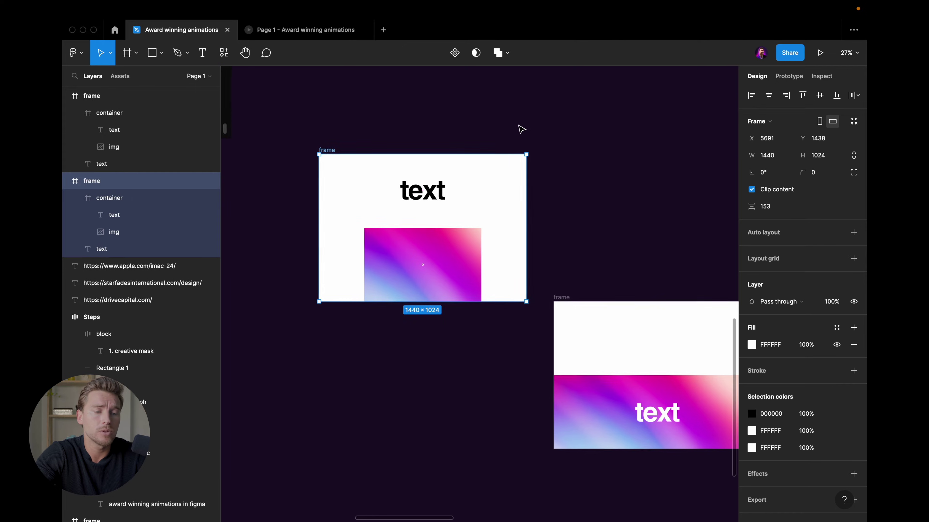
{"action": "scroll", "coordinate": [522, 129], "scroll_direction": "up", "scroll_amount": 5}
{"action": "scroll", "coordinate": [521, 129], "scroll_direction": "down", "scroll_amount": 2, "text": "ctrl"}
{"action": "scroll", "coordinate": [522, 129], "scroll_direction": "up", "scroll_amount": 5}
{"action": "scroll", "coordinate": [529, 172], "scroll_direction": "up", "scroll_amount": 2, "text": "ctrl"}
{"action": "left_click", "coordinate": [528, 172]}
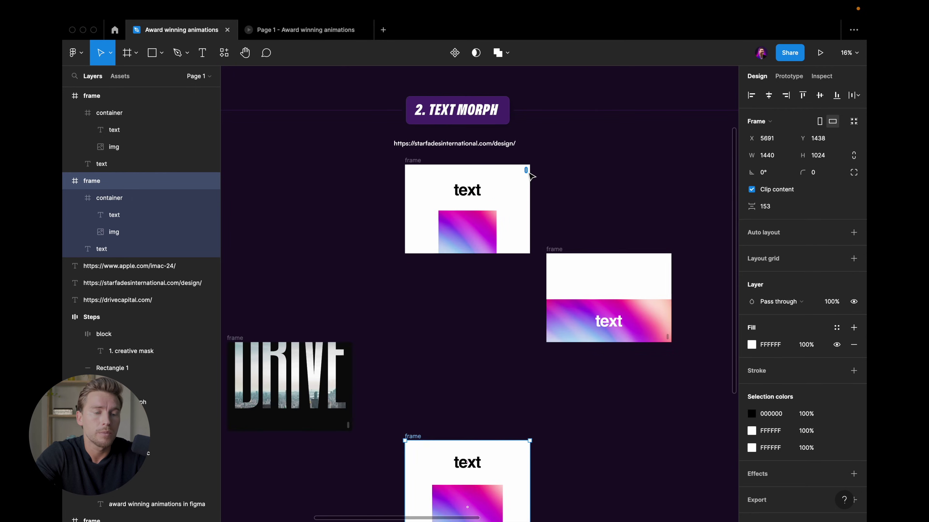
{"action": "scroll", "coordinate": [526, 170], "scroll_direction": "up", "scroll_amount": 2, "text": "ctrl"}
{"action": "scroll", "coordinate": [548, 202], "scroll_direction": "down", "scroll_amount": 5}
{"action": "scroll", "coordinate": [543, 247], "scroll_direction": "down", "scroll_amount": 2}
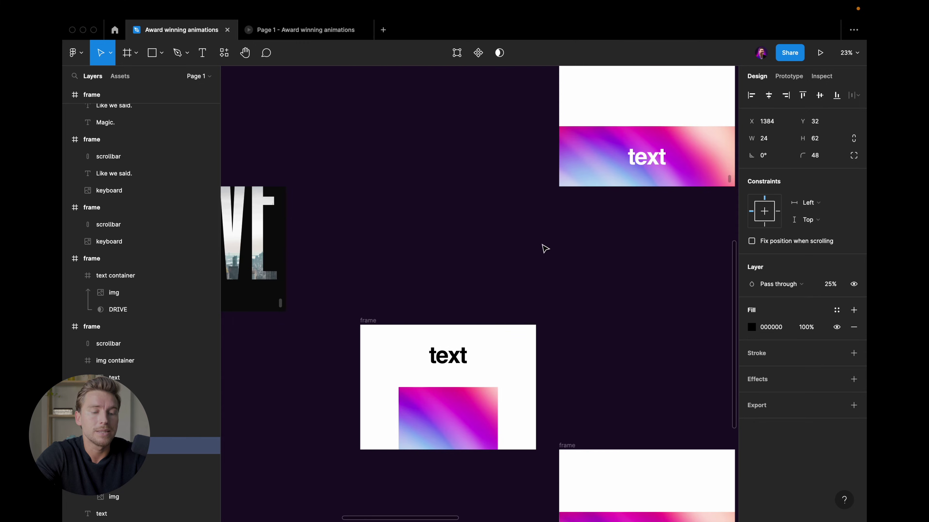
{"action": "scroll", "coordinate": [543, 247], "scroll_direction": "up", "scroll_amount": 2, "text": "ctrl"}
{"action": "scroll", "coordinate": [543, 247], "scroll_direction": "down", "scroll_amount": 2}
{"action": "left_click", "coordinate": [321, 207]}
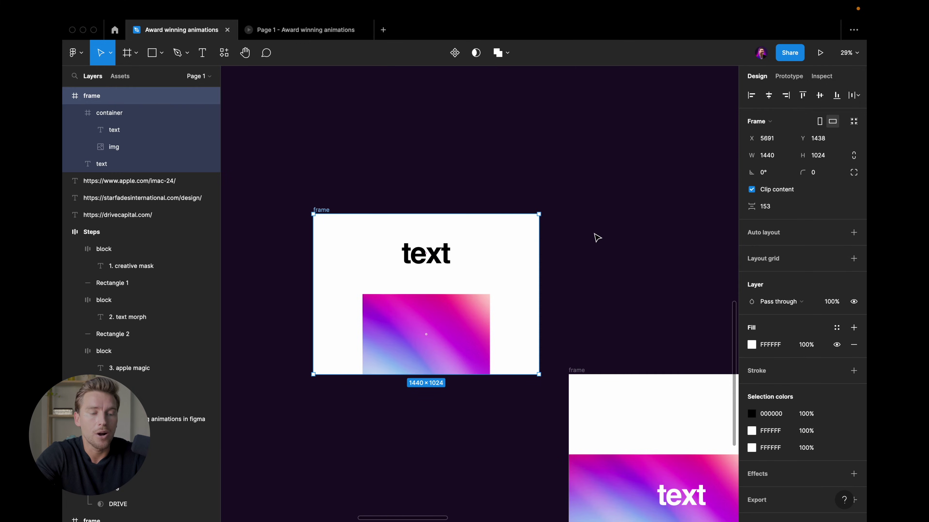
{"action": "key", "text": "Return"}
Check the gradient frame's scrollbar, then reselect the first frame's scrollbar
{"action": "scroll", "coordinate": [563, 238], "scroll_direction": "up", "scroll_amount": 2, "text": "ctrl"}
{"action": "scroll", "coordinate": [580, 227], "scroll_direction": "down", "scroll_amount": 3, "text": "ctrl"}
{"action": "scroll", "coordinate": [580, 228], "scroll_direction": "down", "scroll_amount": 2, "text": "ctrl"}
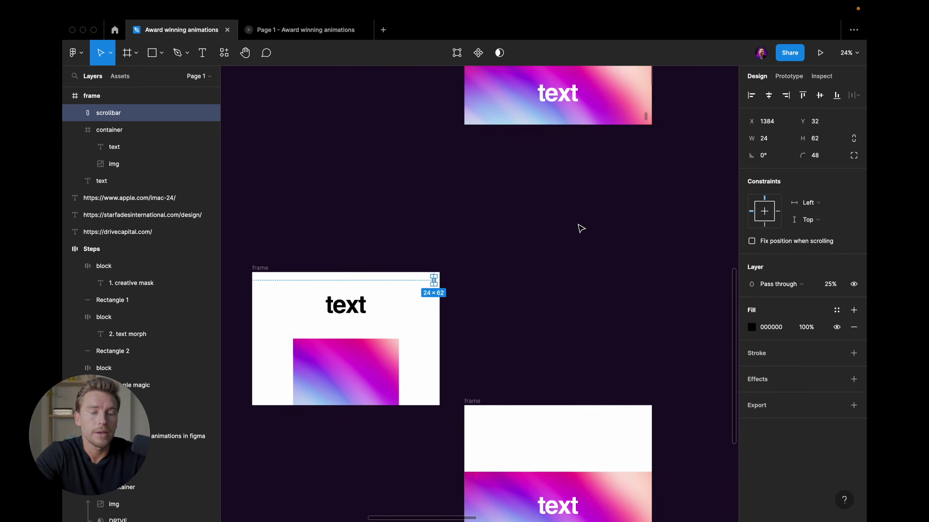
{"action": "scroll", "coordinate": [603, 204], "scroll_direction": "up", "scroll_amount": 3}
{"action": "left_click", "coordinate": [615, 189]}
{"action": "scroll", "coordinate": [592, 279], "scroll_direction": "down", "scroll_amount": 3}
{"action": "scroll", "coordinate": [455, 311], "scroll_direction": "down", "scroll_amount": 2}
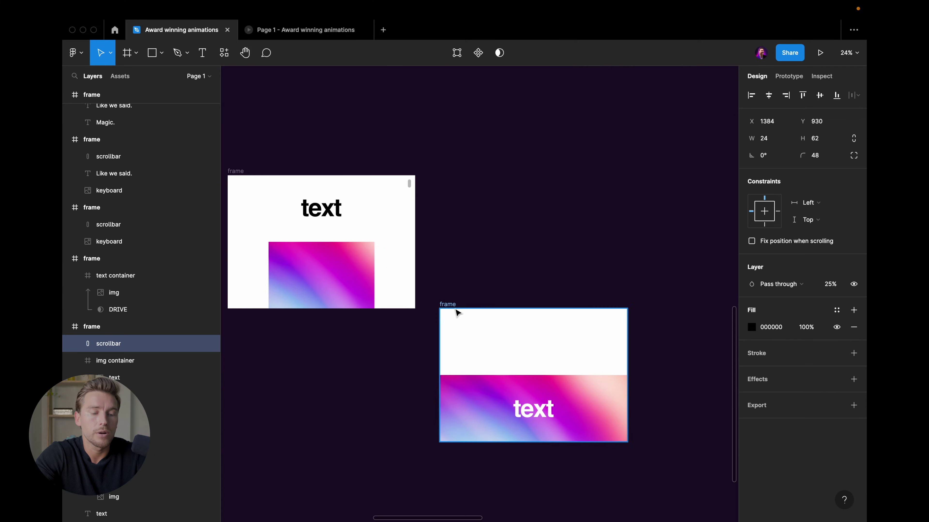
{"action": "scroll", "coordinate": [591, 290], "scroll_direction": "left", "scroll_amount": 3}
{"action": "left_click", "coordinate": [531, 191]}
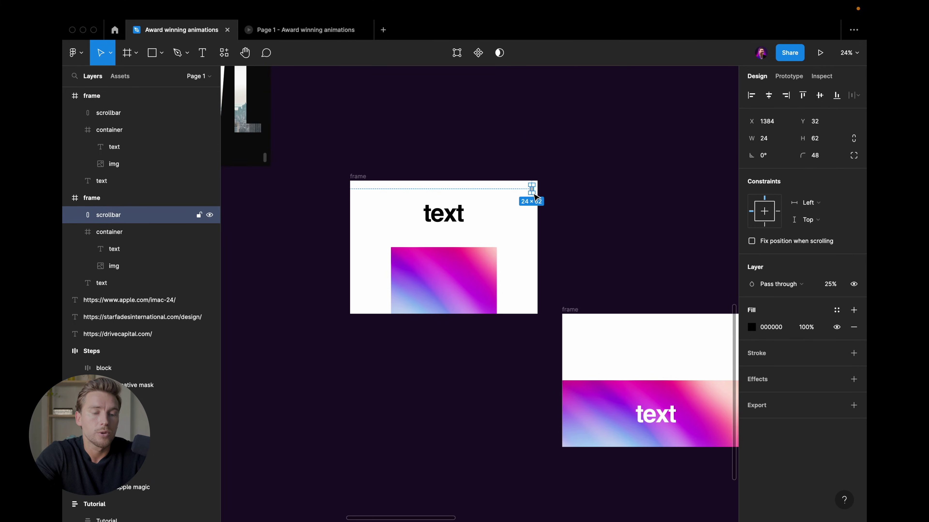
Point the scrollbar's Drag interaction at the gradient frame using Smart animate, Ease out, 300ms
{"action": "left_click", "coordinate": [788, 77]}
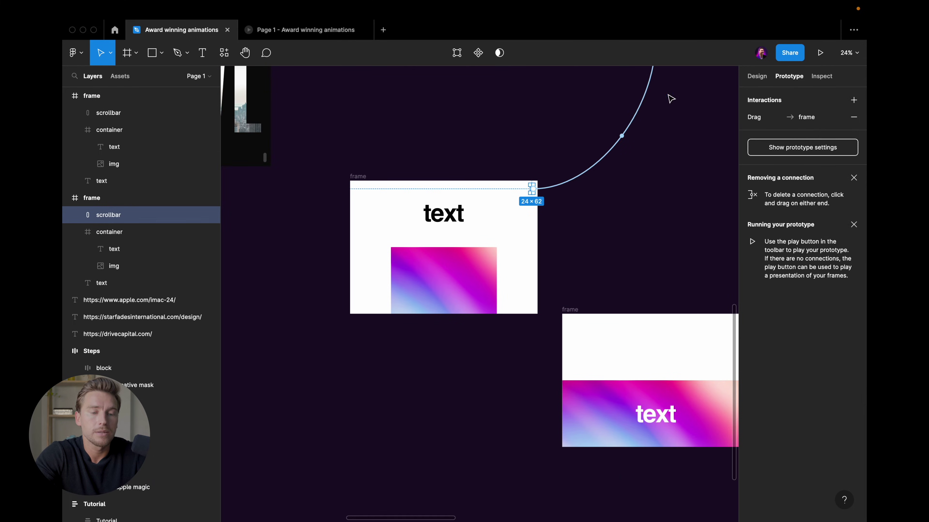
{"action": "left_click", "coordinate": [645, 104]}
{"action": "left_click_drag", "start_coordinate": [546, 254], "coordinate": [570, 361]}
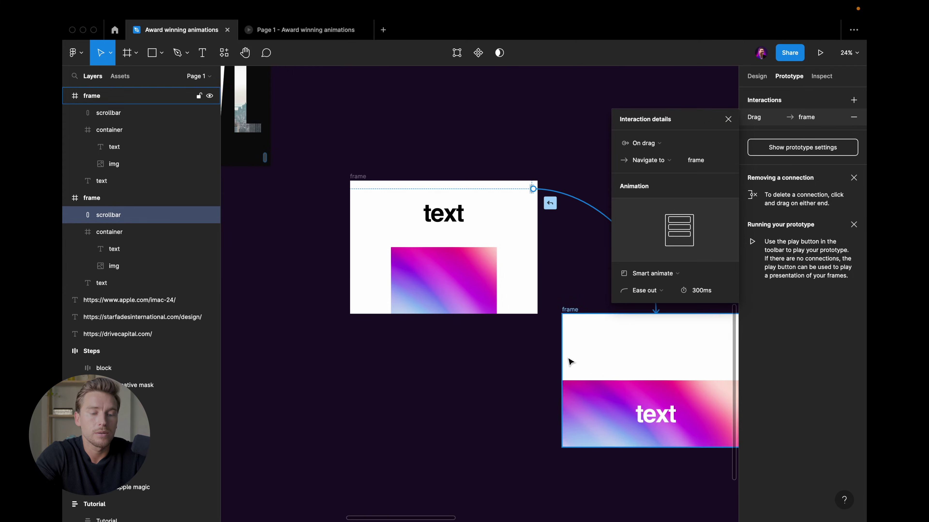
{"action": "scroll", "coordinate": [492, 172], "scroll_direction": "up", "scroll_amount": 6}
{"action": "scroll", "coordinate": [492, 172], "scroll_direction": "right", "scroll_amount": 4}
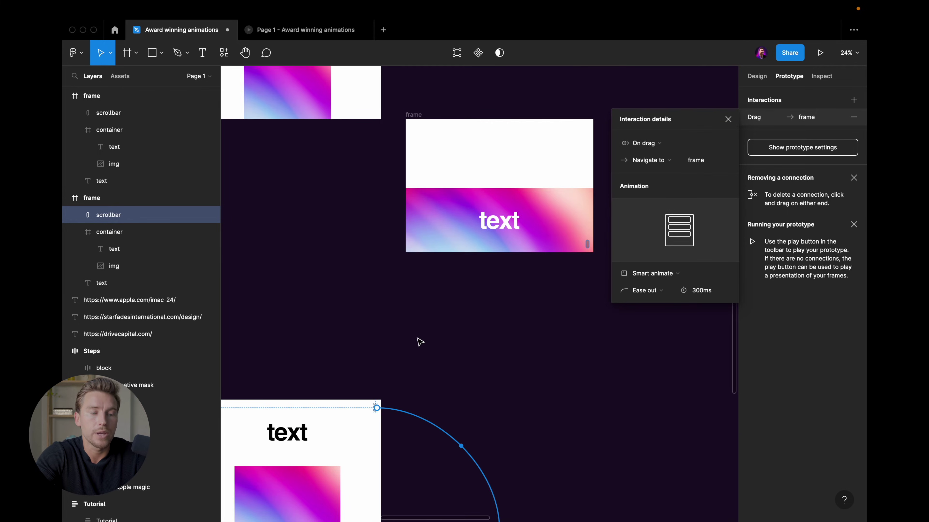
{"action": "scroll", "coordinate": [420, 341], "scroll_direction": "down", "scroll_amount": 2}
{"action": "scroll", "coordinate": [419, 342], "scroll_direction": "left", "scroll_amount": 2}
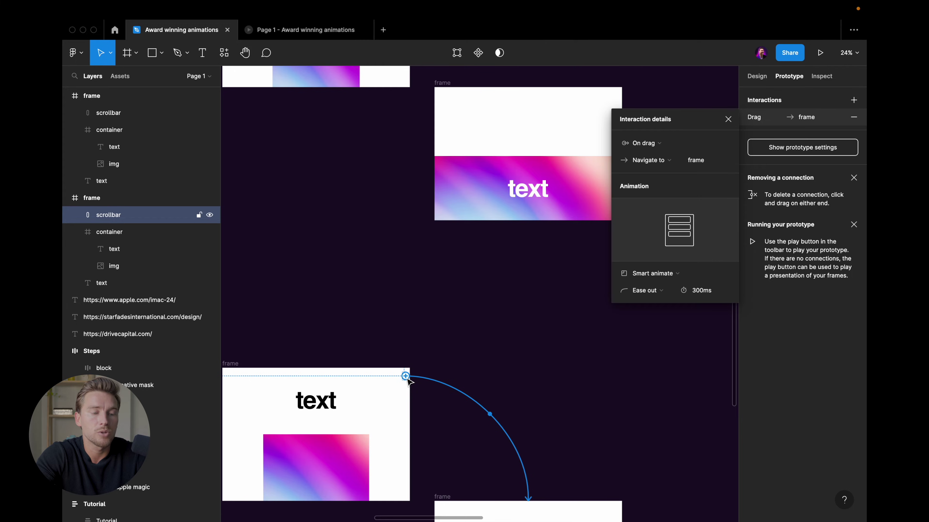
{"action": "scroll", "coordinate": [402, 303], "scroll_direction": "down", "scroll_amount": 10}
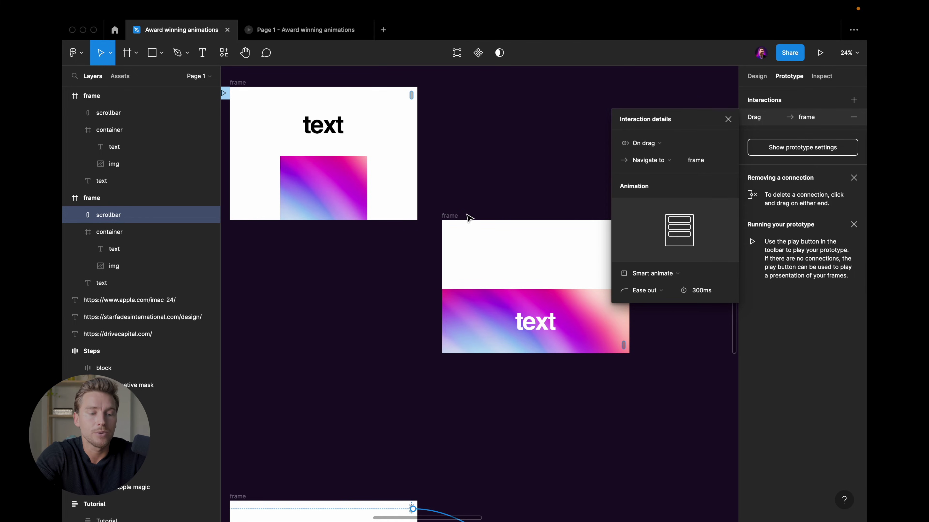
{"action": "scroll", "coordinate": [497, 248], "scroll_direction": "down", "scroll_amount": 4}
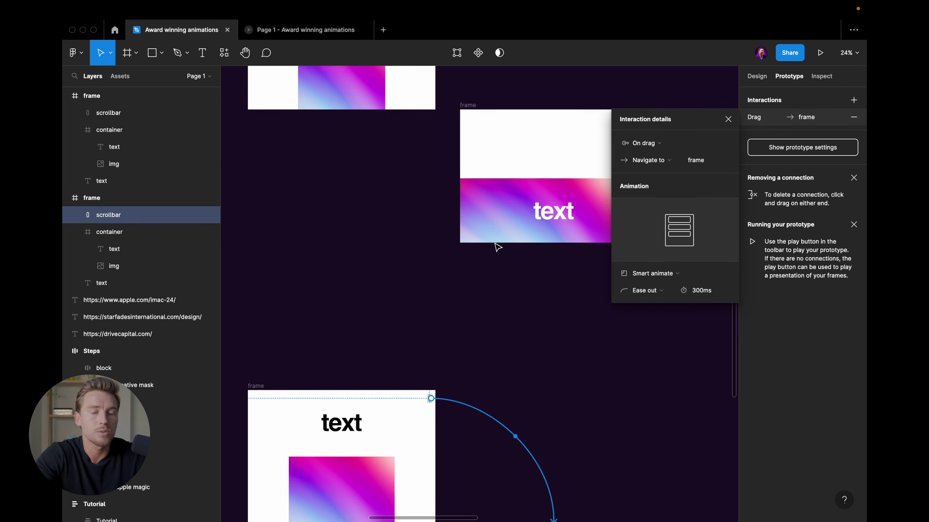
{"action": "scroll", "coordinate": [497, 245], "scroll_direction": "down", "scroll_amount": 8}
{"action": "scroll", "coordinate": [493, 234], "scroll_direction": "up", "scroll_amount": 2}
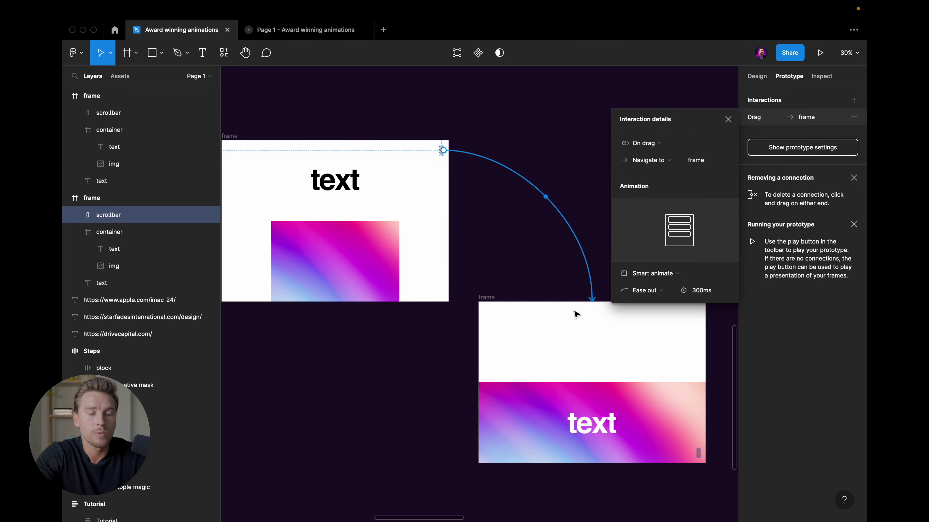
{"action": "scroll", "coordinate": [576, 314], "scroll_direction": "down", "scroll_amount": 3}
{"action": "scroll", "coordinate": [576, 314], "scroll_direction": "up", "scroll_amount": 2}
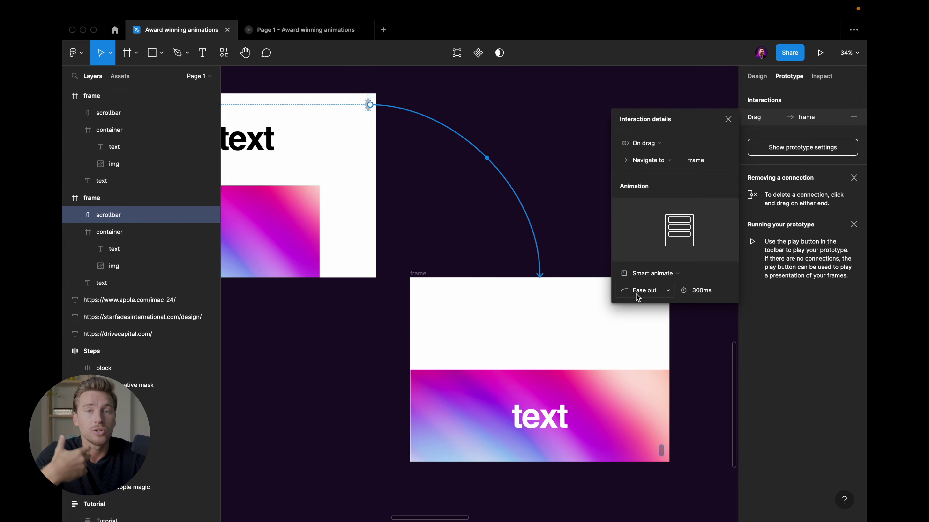
Link the gradient frame's scrollbar drag back to the first frame with Smart animate, Ease out, 300ms
{"action": "scroll", "coordinate": [578, 325], "scroll_direction": "down", "scroll_amount": 2}
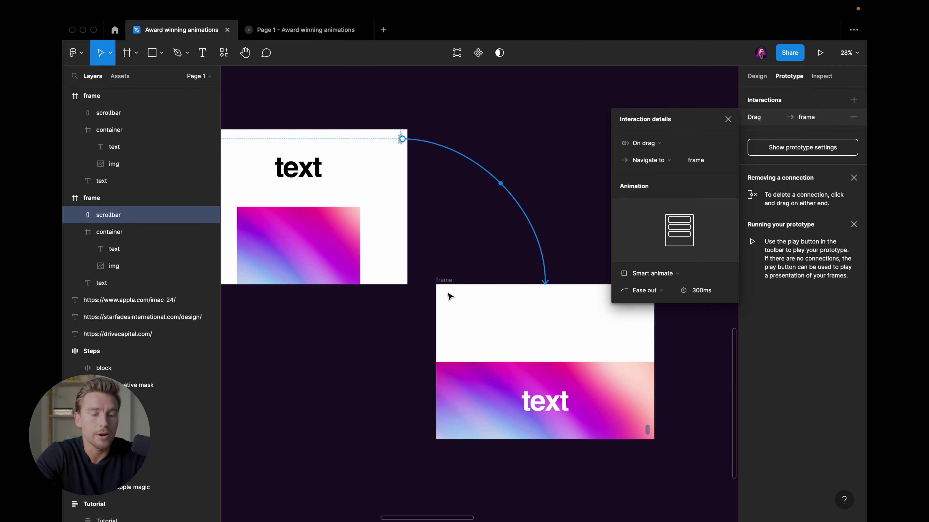
{"action": "left_click", "coordinate": [452, 298]}
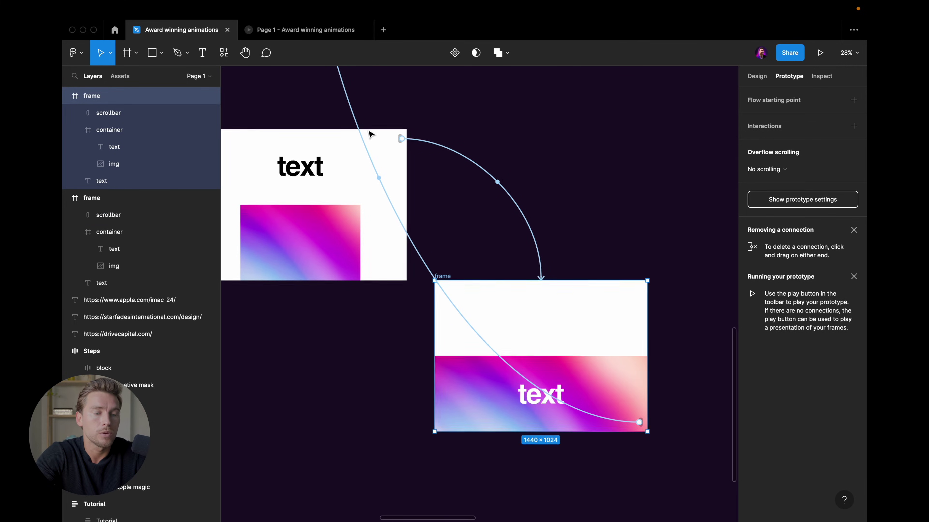
{"action": "scroll", "coordinate": [370, 134], "scroll_direction": "down", "scroll_amount": 3}
{"action": "scroll", "coordinate": [370, 135], "scroll_direction": "down", "scroll_amount": 1}
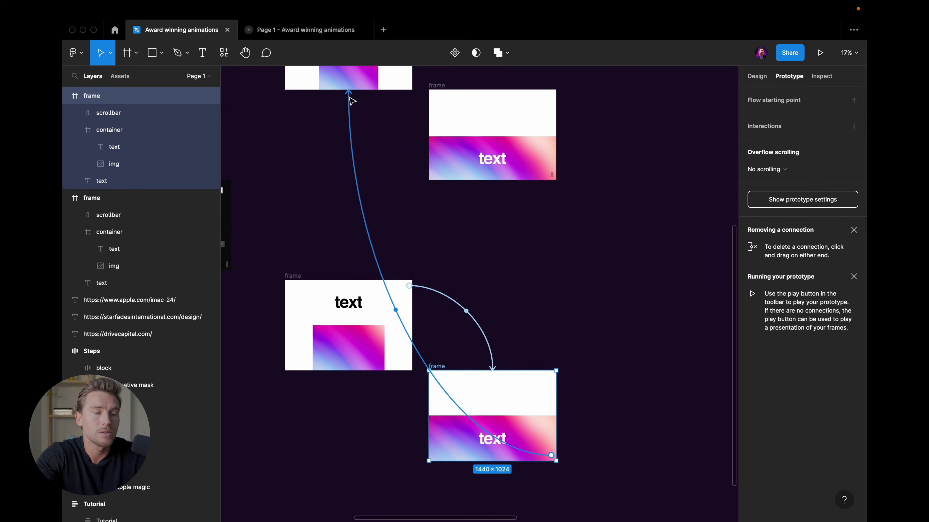
{"action": "left_click_drag", "start_coordinate": [350, 100], "coordinate": [358, 365]}
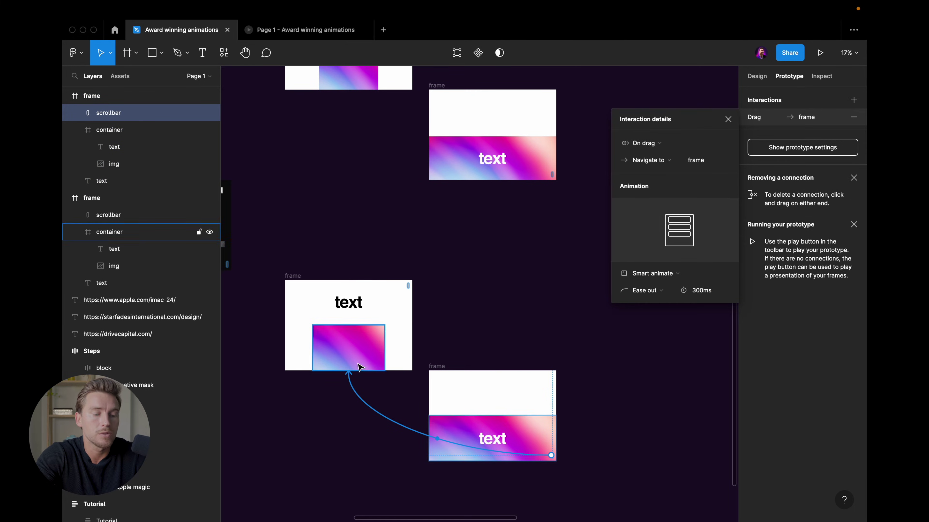
{"action": "scroll", "coordinate": [359, 366], "scroll_direction": "up", "scroll_amount": 3}
{"action": "scroll", "coordinate": [410, 327], "scroll_direction": "up", "scroll_amount": 2}
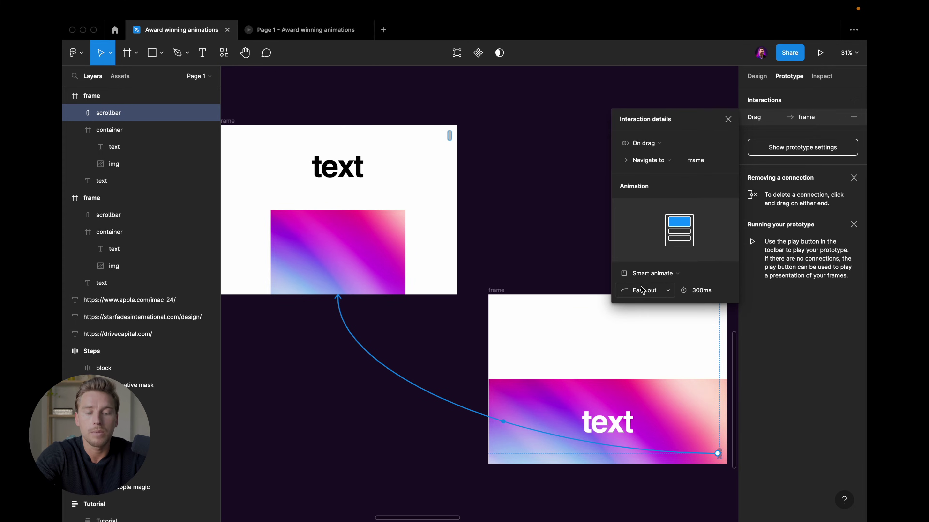
Close the interaction details and select the top frame
{"action": "left_click", "coordinate": [445, 266]}
{"action": "scroll", "coordinate": [446, 266], "scroll_direction": "down", "scroll_amount": 2}
{"action": "scroll", "coordinate": [446, 266], "scroll_direction": "left", "scroll_amount": 3}
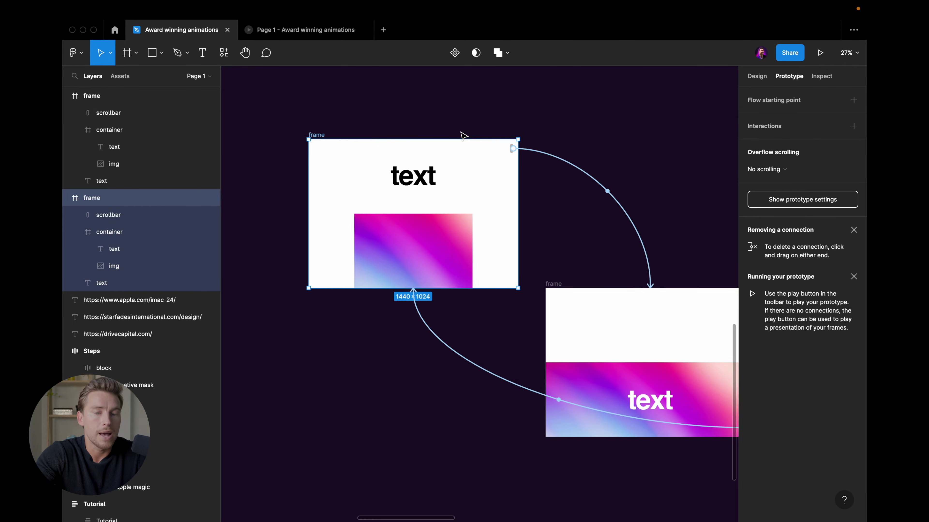
Make the first scroll frame Flow 1's starting point and preview it with adjusted view size
{"action": "left_click", "coordinate": [852, 100]}
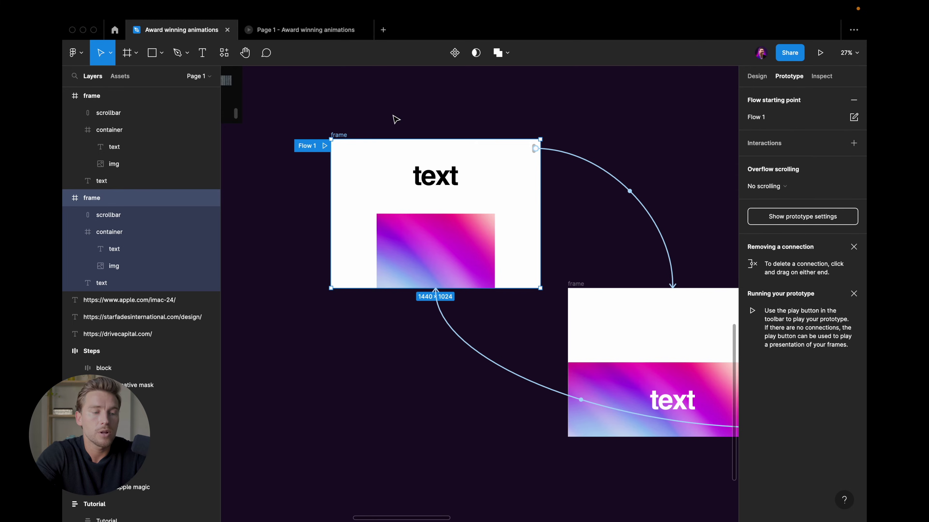
{"action": "left_click", "coordinate": [324, 147]}
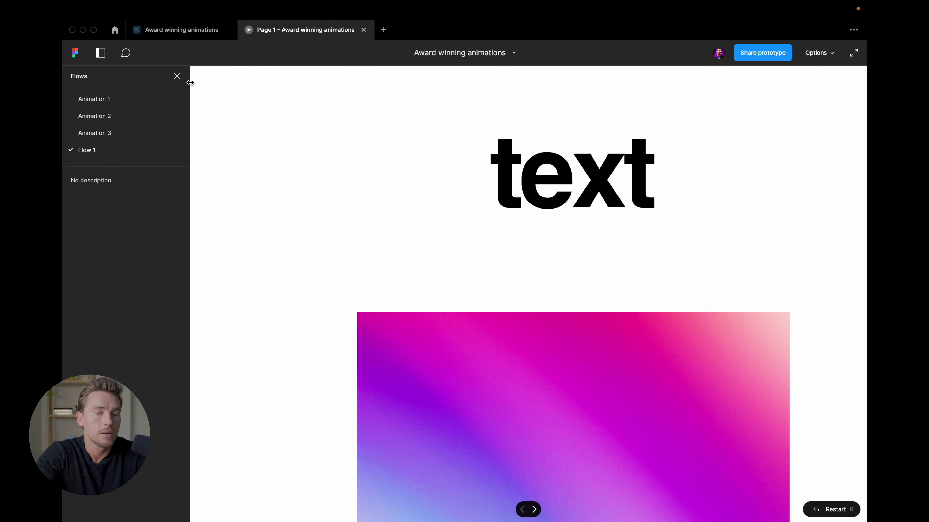
{"action": "left_click", "coordinate": [805, 54]}
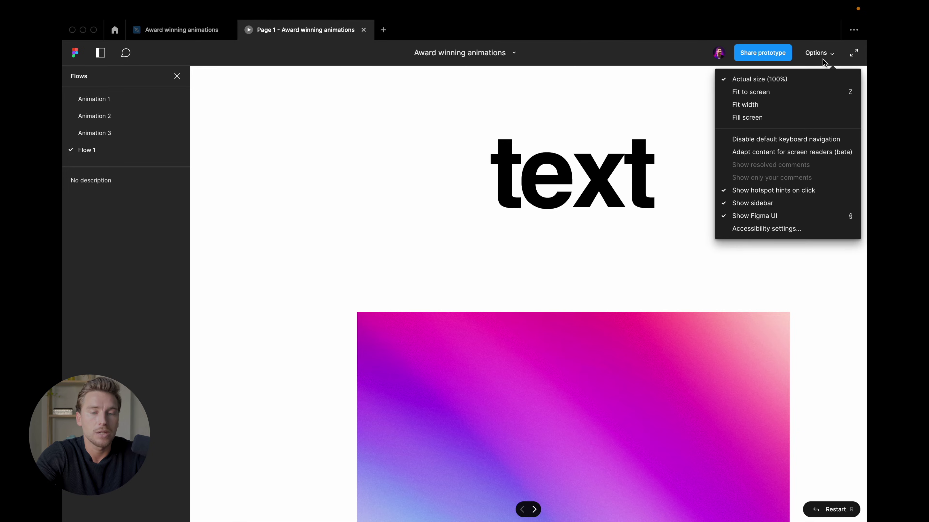
{"action": "left_click", "coordinate": [779, 118]}
{"action": "mouse_move", "coordinate": [803, 102]}
{"action": "left_mouse_down"}
{"action": "mouse_move", "coordinate": [808, 394]}
{"action": "mouse_move", "coordinate": [815, 332]}
{"action": "mouse_move", "coordinate": [809, 132]}
{"action": "mouse_move", "coordinate": [811, 435]}
{"action": "mouse_move", "coordinate": [797, 216]}
{"action": "mouse_move", "coordinate": [804, 452]}
{"action": "left_mouse_up"}
Return to the editor and navigate to the 3. Apple Magic frames
{"action": "key", "text": "ctrl+Tab"}
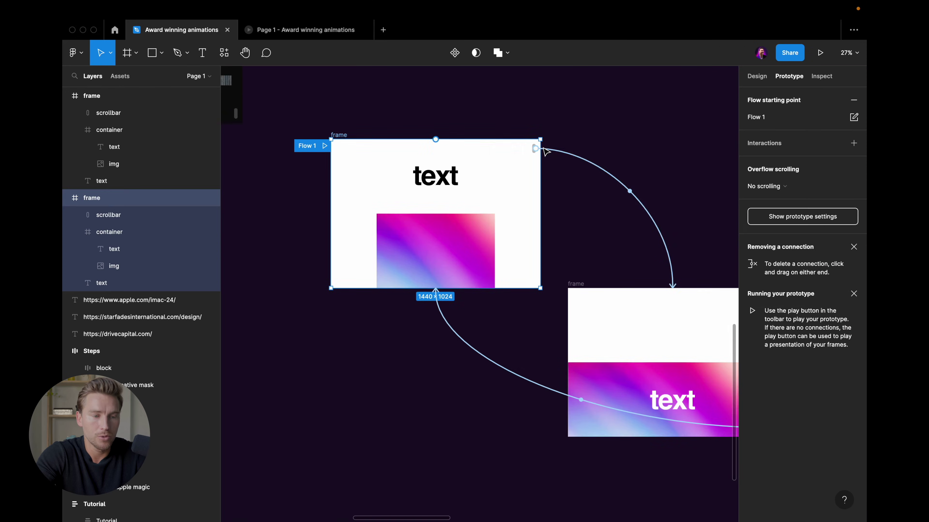
{"action": "scroll", "coordinate": [562, 149], "scroll_direction": "up", "scroll_amount": 3}
{"action": "scroll", "coordinate": [562, 149], "scroll_direction": "down", "scroll_amount": 3}
{"action": "scroll", "coordinate": [556, 147], "scroll_direction": "right", "scroll_amount": 5}
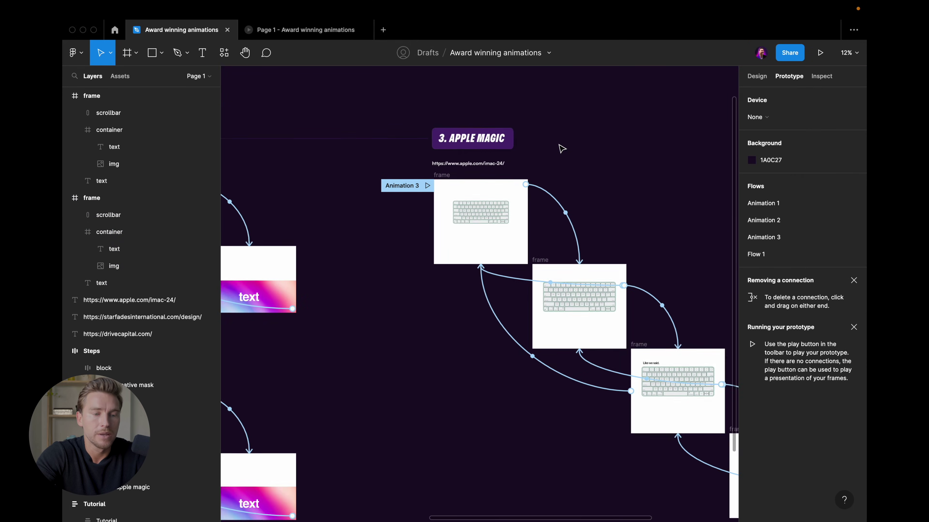
{"action": "scroll", "coordinate": [557, 147], "scroll_direction": "up", "scroll_amount": 3}
{"action": "scroll", "coordinate": [541, 147], "scroll_direction": "up", "scroll_amount": 2}
{"action": "scroll", "coordinate": [521, 146], "scroll_direction": "up", "scroll_amount": 3}
{"action": "scroll", "coordinate": [519, 146], "scroll_direction": "up", "scroll_amount": 2}
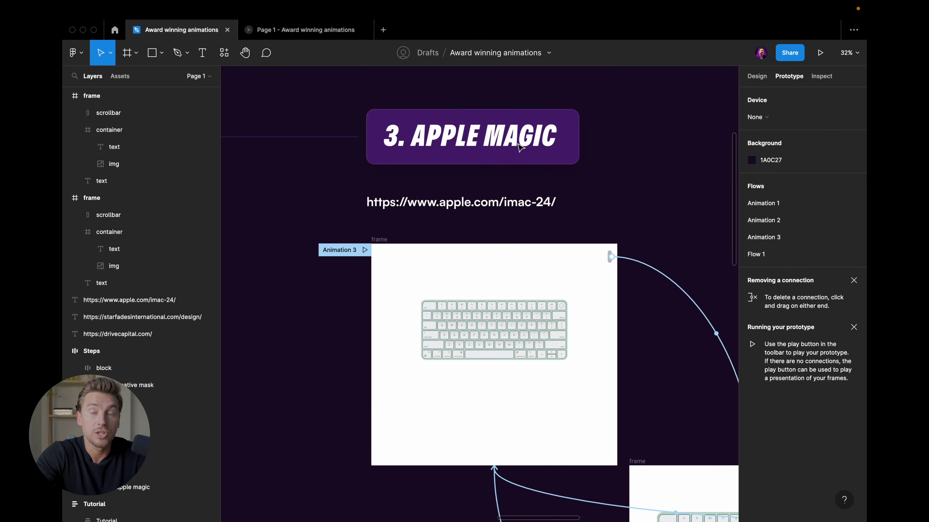
{"action": "left_click", "coordinate": [509, 161]}
{"action": "key", "text": "alt+Tab"}
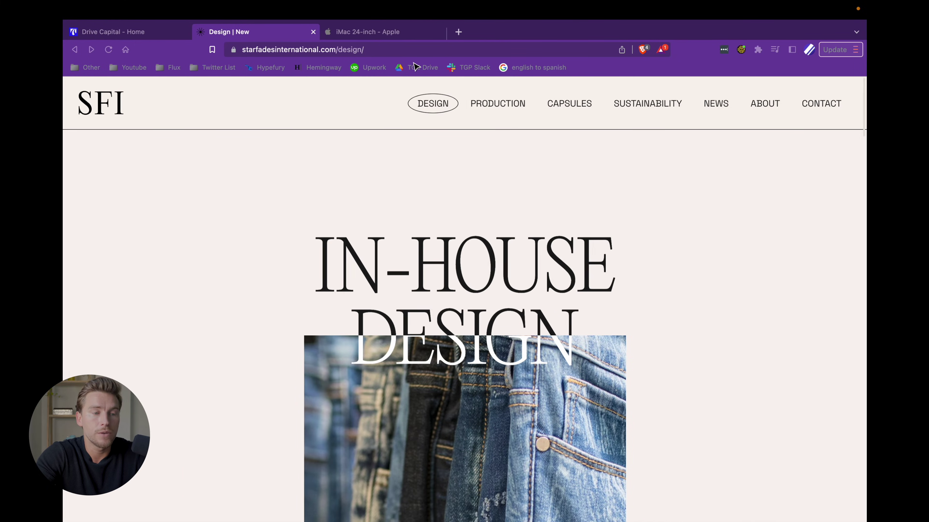
{"action": "left_click", "coordinate": [378, 33]}
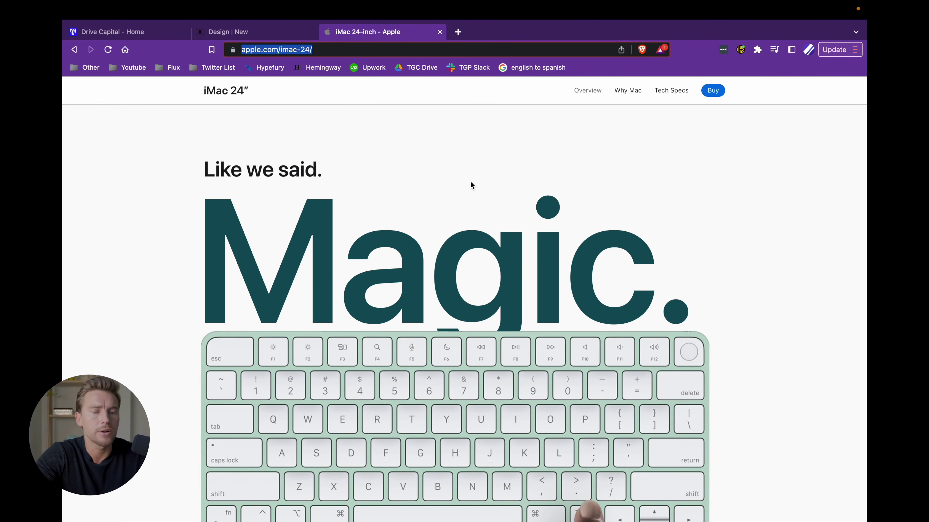
{"action": "scroll", "coordinate": [470, 181], "scroll_direction": "down", "scroll_amount": 5}
{"action": "scroll", "coordinate": [470, 180], "scroll_direction": "up", "scroll_amount": 5}
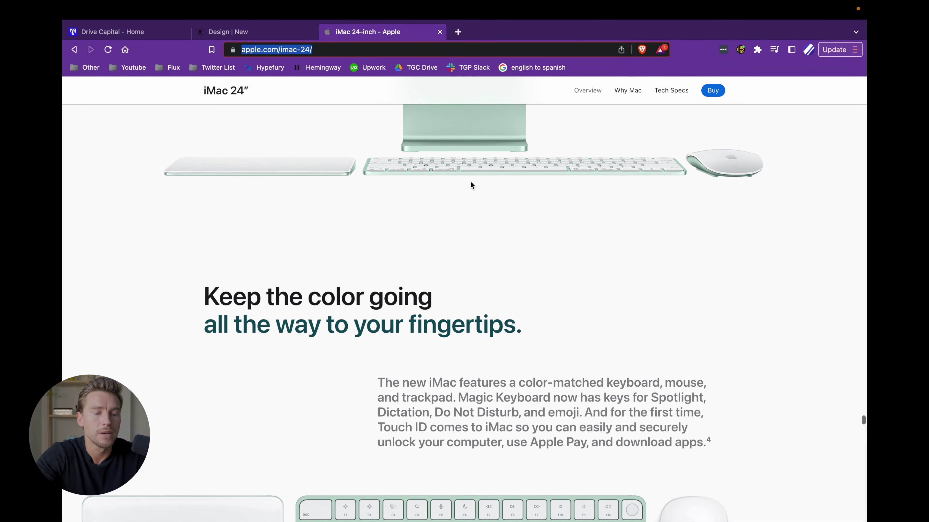
{"action": "scroll", "coordinate": [471, 180], "scroll_direction": "down", "scroll_amount": 2}
{"action": "scroll", "coordinate": [470, 180], "scroll_direction": "down", "scroll_amount": 2}
{"action": "scroll", "coordinate": [471, 180], "scroll_direction": "down", "scroll_amount": 2}
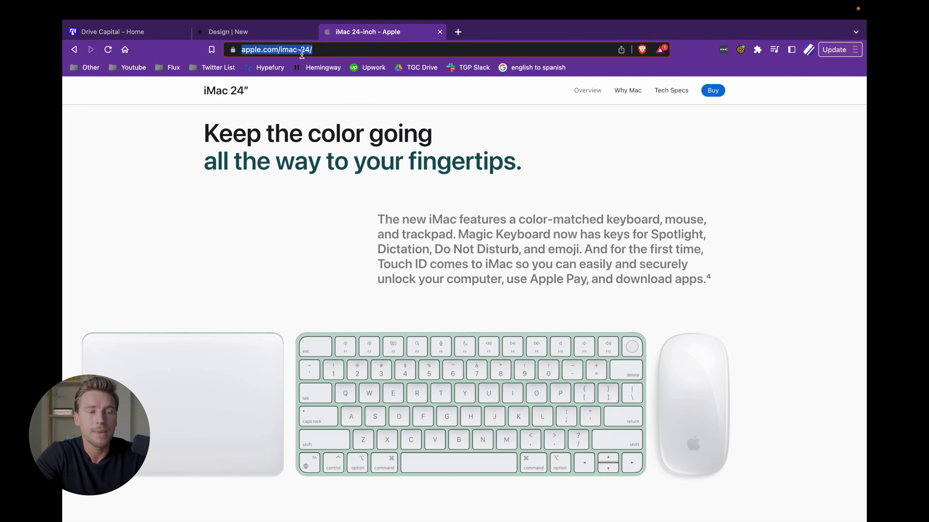
{"action": "scroll", "coordinate": [449, 196], "scroll_direction": "down", "scroll_amount": 2}
{"action": "scroll", "coordinate": [449, 196], "scroll_direction": "down", "scroll_amount": 3}
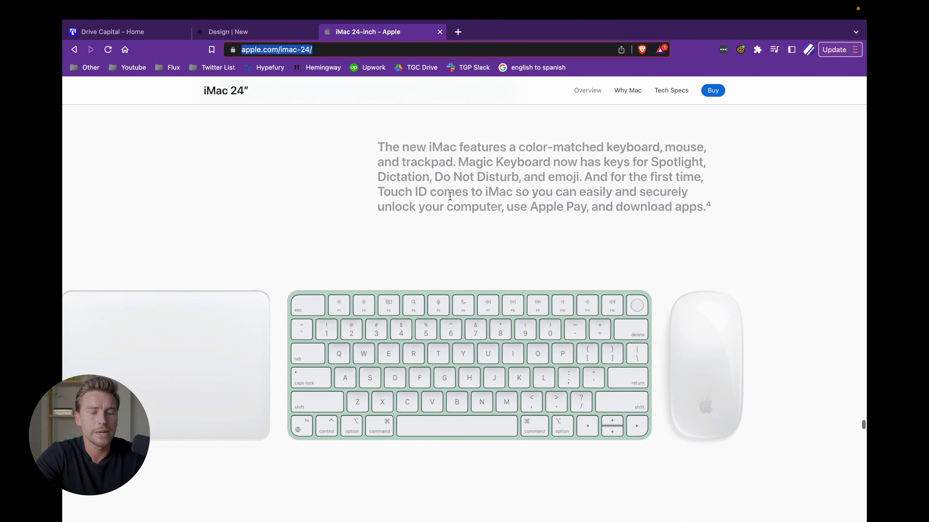
{"action": "scroll", "coordinate": [487, 313], "scroll_direction": "up", "scroll_amount": 2}
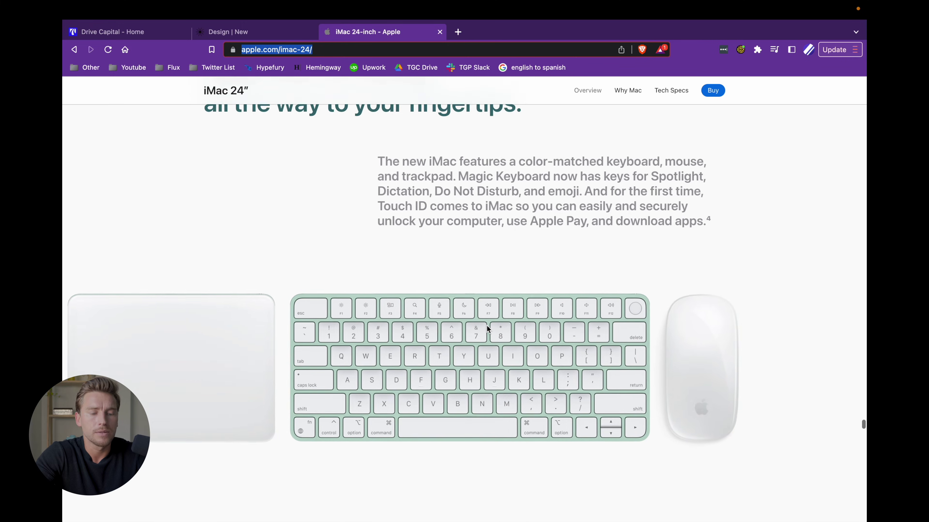
{"action": "scroll", "coordinate": [487, 325], "scroll_direction": "down", "scroll_amount": 1}
{"action": "scroll", "coordinate": [487, 326], "scroll_direction": "down", "scroll_amount": 2}
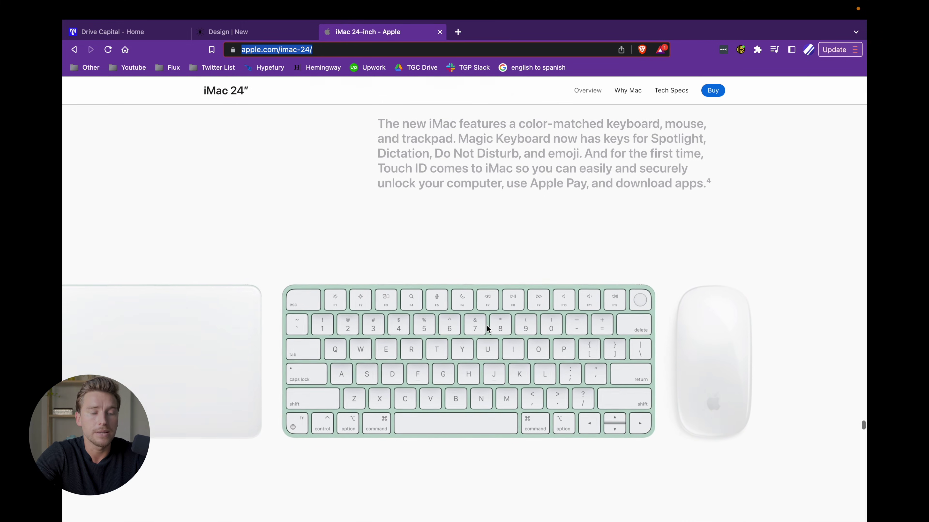
{"action": "scroll", "coordinate": [487, 325], "scroll_direction": "down", "scroll_amount": 1}
{"action": "scroll", "coordinate": [486, 325], "scroll_direction": "down", "scroll_amount": 1}
{"action": "scroll", "coordinate": [487, 325], "scroll_direction": "down", "scroll_amount": 2}
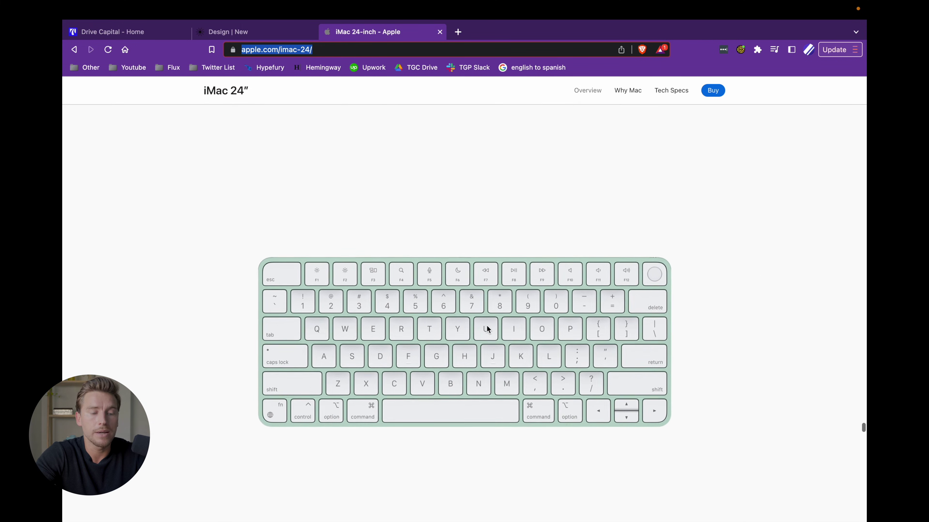
{"action": "scroll", "coordinate": [486, 325], "scroll_direction": "down", "scroll_amount": 2}
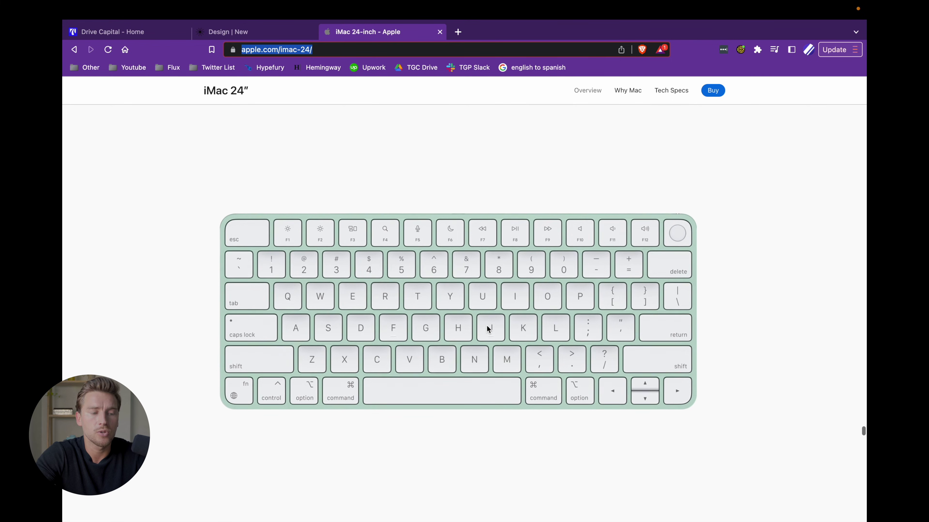
{"action": "scroll", "coordinate": [486, 325], "scroll_direction": "down", "scroll_amount": 2}
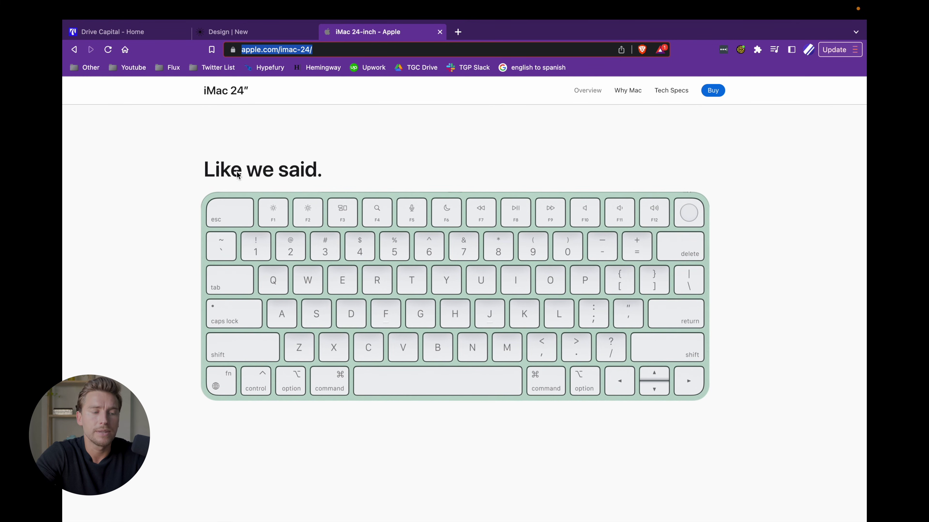
{"action": "scroll", "coordinate": [422, 229], "scroll_direction": "down", "scroll_amount": 2}
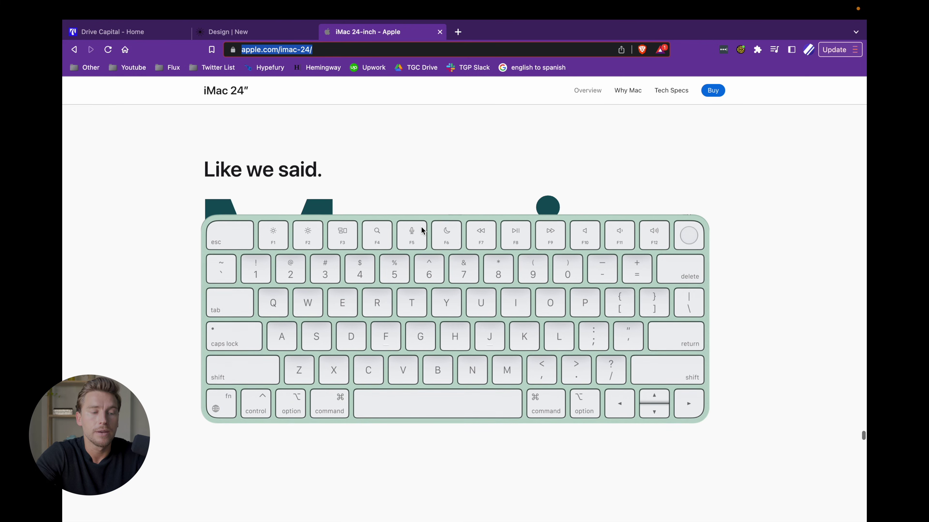
{"action": "scroll", "coordinate": [421, 229], "scroll_direction": "down", "scroll_amount": 2}
{"action": "scroll", "coordinate": [421, 229], "scroll_direction": "down", "scroll_amount": 2}
{"action": "scroll", "coordinate": [422, 230], "scroll_direction": "down", "scroll_amount": 2}
{"action": "scroll", "coordinate": [421, 230], "scroll_direction": "down", "scroll_amount": 2}
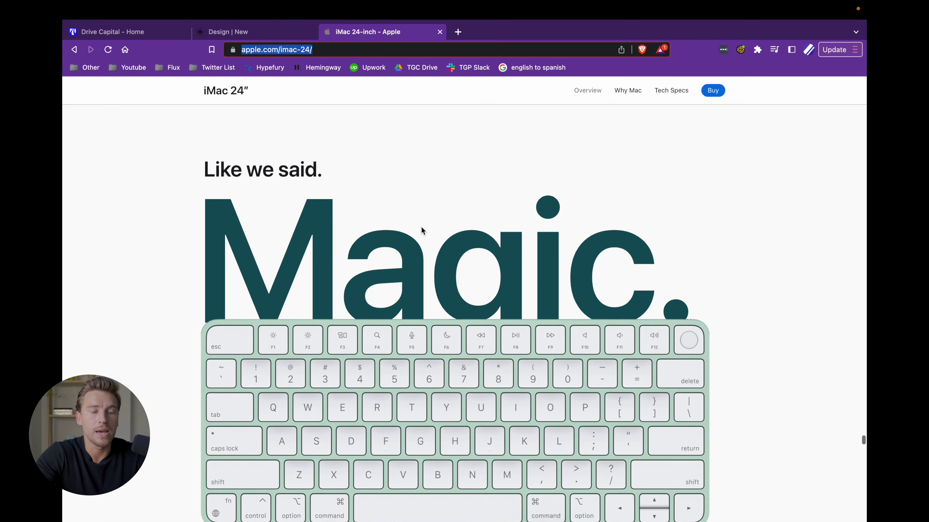
{"action": "scroll", "coordinate": [534, 270], "scroll_direction": "down", "scroll_amount": 3}
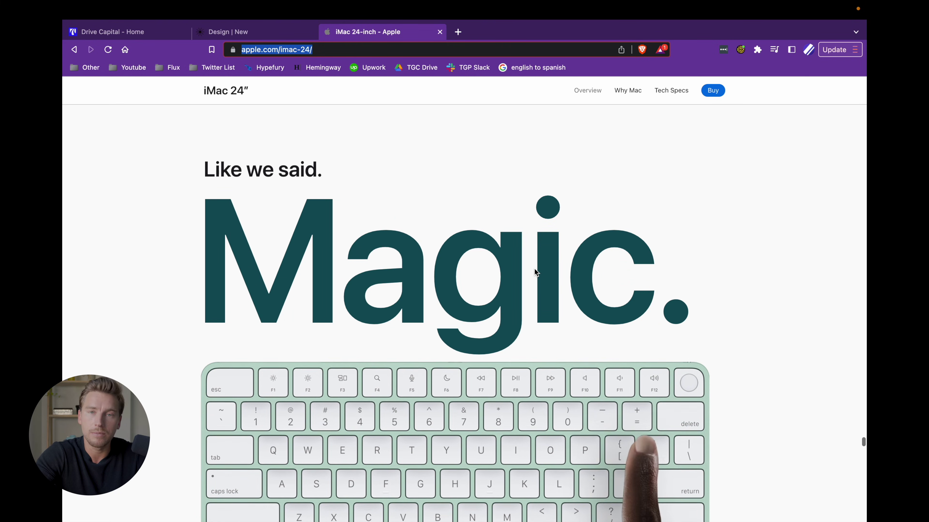
{"action": "scroll", "coordinate": [533, 269], "scroll_direction": "down", "scroll_amount": 2}
{"action": "scroll", "coordinate": [533, 269], "scroll_direction": "down", "scroll_amount": 2}
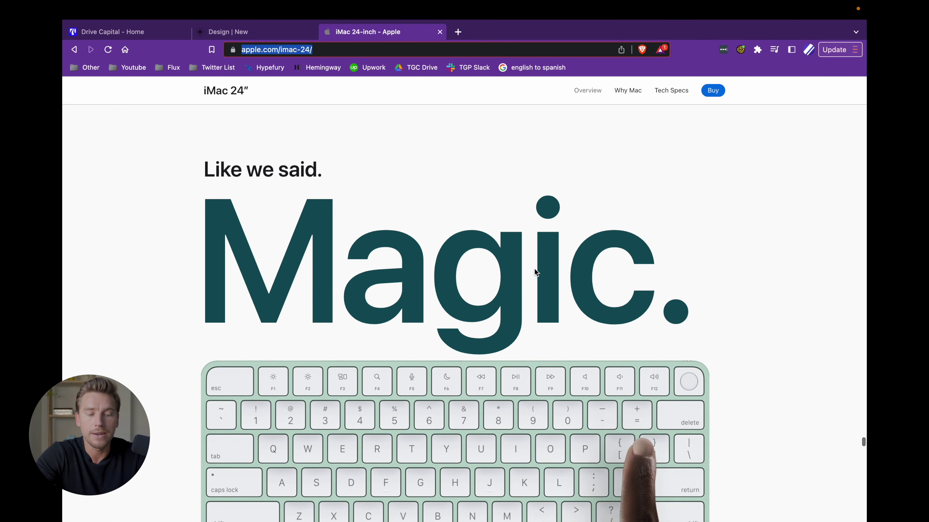
{"action": "scroll", "coordinate": [534, 269], "scroll_direction": "down", "scroll_amount": 2}
{"action": "scroll", "coordinate": [532, 275], "scroll_direction": "down", "scroll_amount": 1}
{"action": "scroll", "coordinate": [533, 279], "scroll_direction": "down", "scroll_amount": 1}
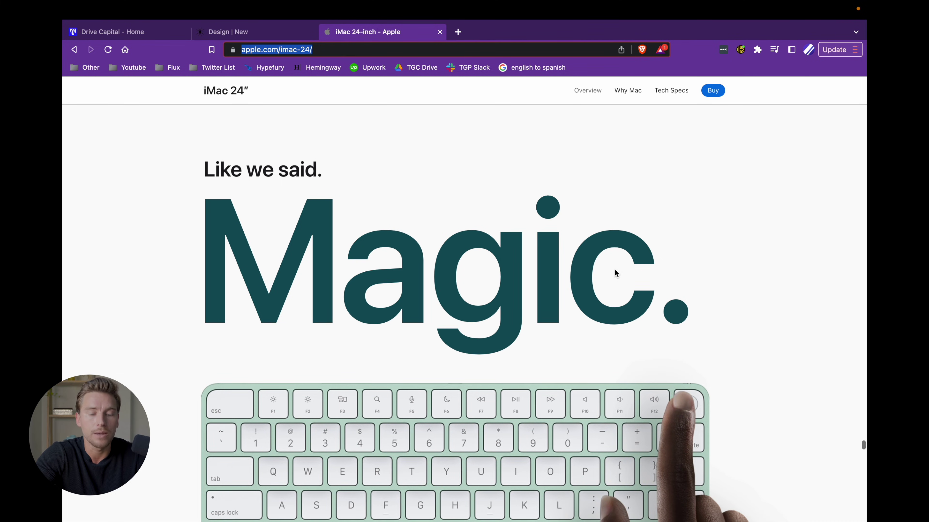
{"action": "scroll", "coordinate": [618, 274], "scroll_direction": "down", "scroll_amount": 3}
{"action": "key", "text": "ctrl+Right"}
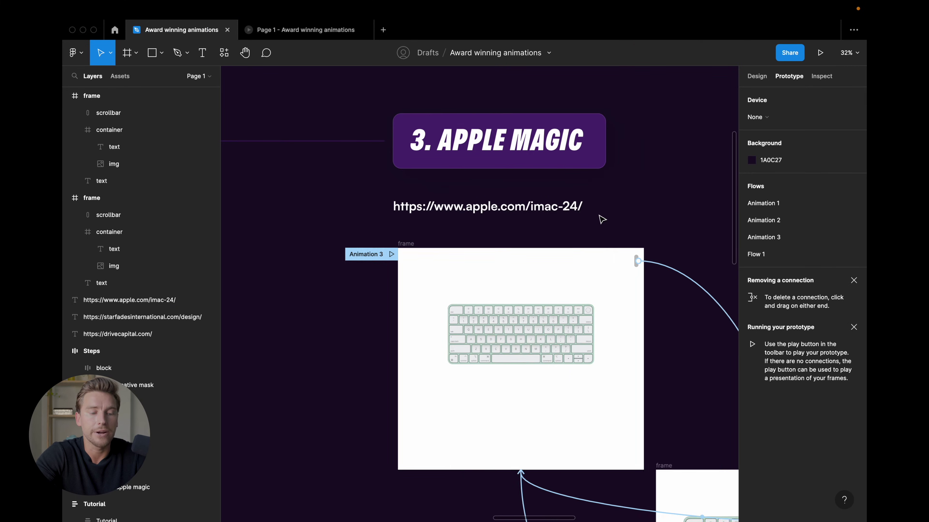
Play Animation 3 fit to screen and scrub through the reveal to 'Magic.'
{"action": "scroll", "coordinate": [602, 220], "scroll_direction": "down", "scroll_amount": 3}
{"action": "scroll", "coordinate": [602, 220], "scroll_direction": "down", "scroll_amount": 3}
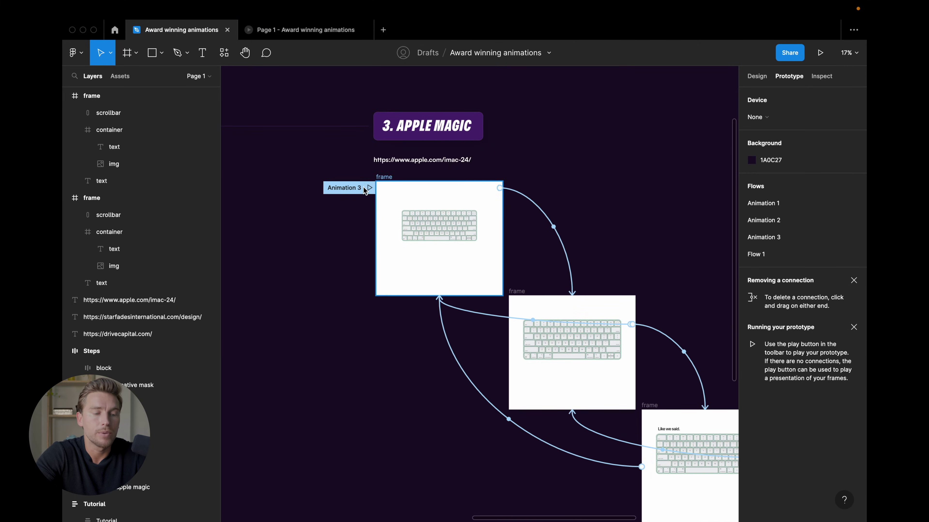
{"action": "left_click", "coordinate": [365, 189]}
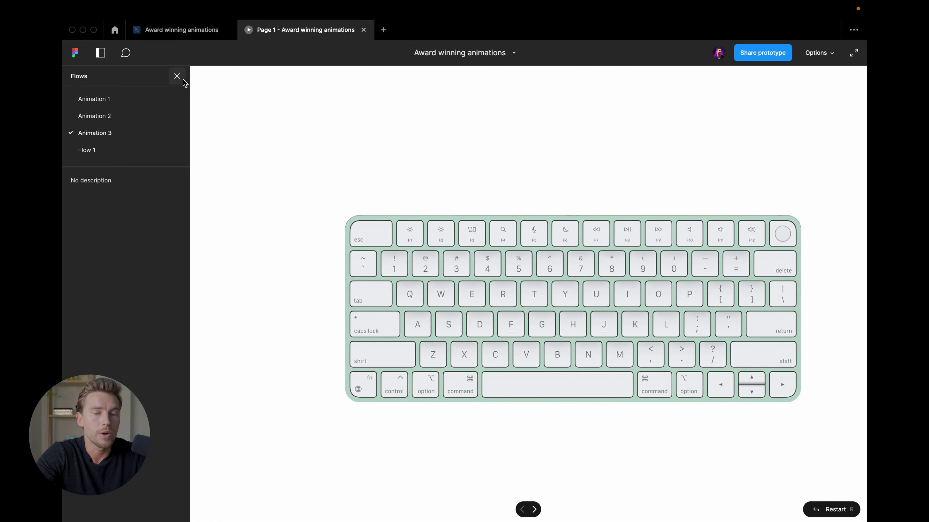
{"action": "left_click", "coordinate": [817, 53]}
{"action": "left_click", "coordinate": [802, 123]}
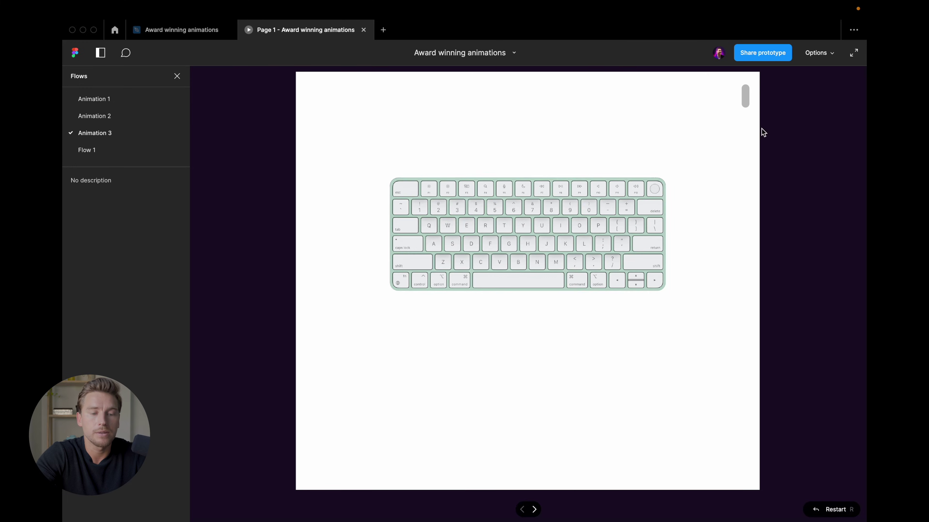
{"action": "left_click_drag", "start_coordinate": [745, 98], "coordinate": [748, 188]}
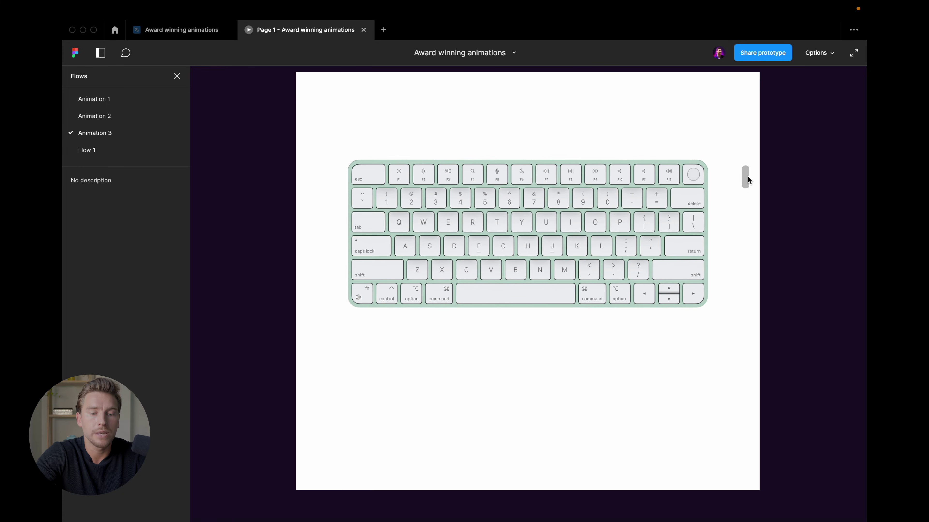
{"action": "left_click_drag", "start_coordinate": [746, 179], "coordinate": [747, 207]}
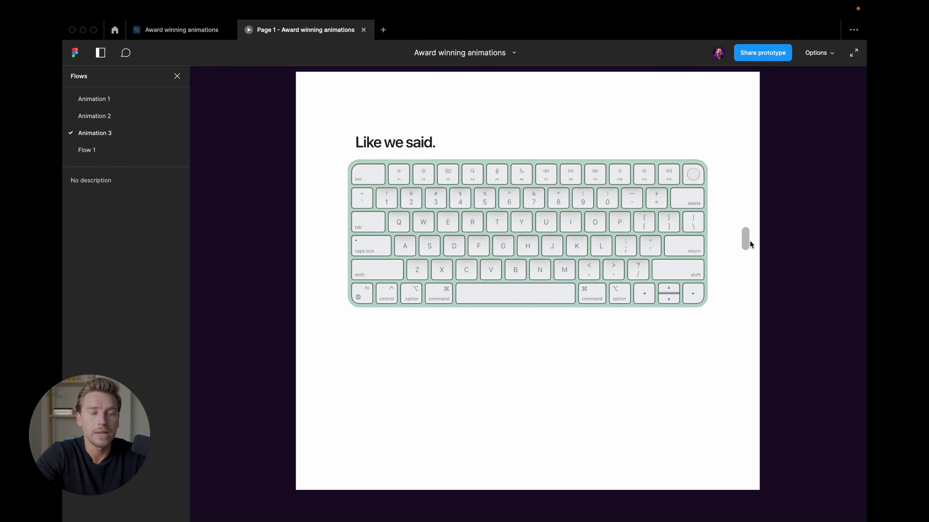
{"action": "left_click_drag", "start_coordinate": [747, 247], "coordinate": [753, 331]}
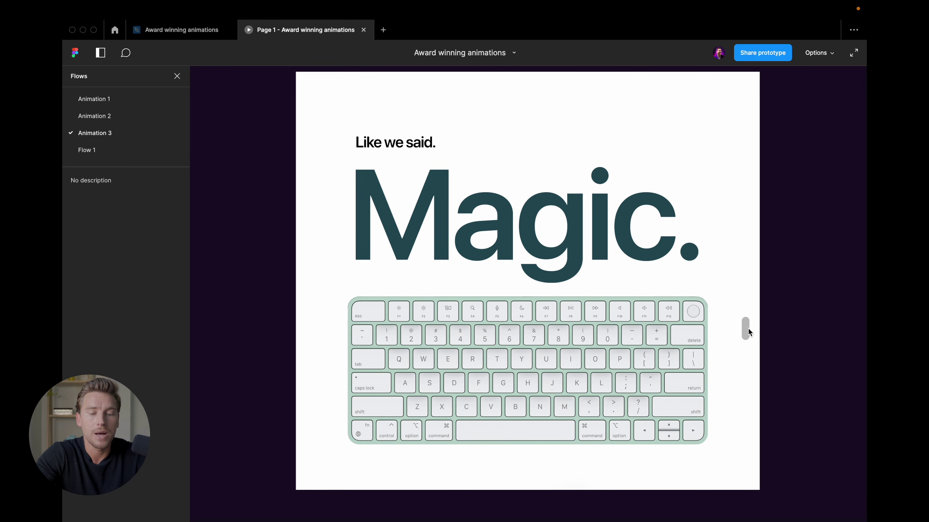
{"action": "left_click_drag", "start_coordinate": [748, 329], "coordinate": [756, 431]}
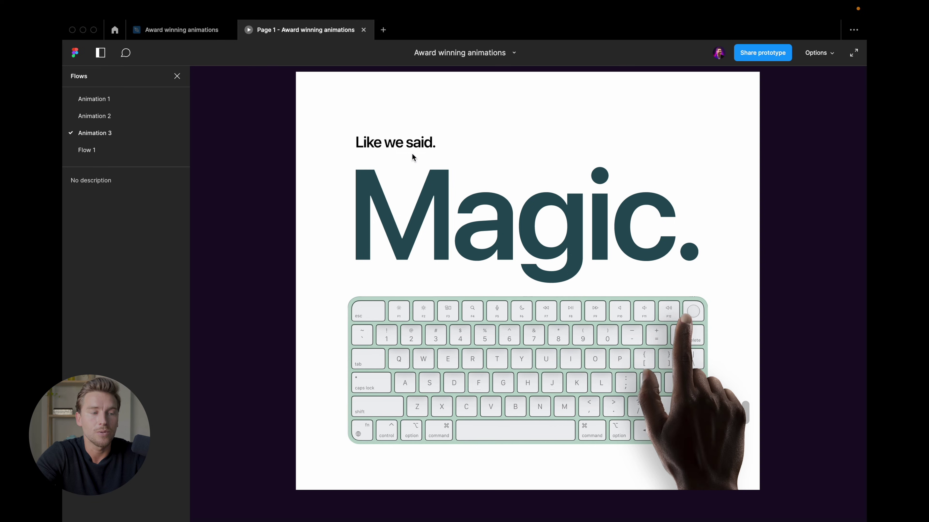
Return to the editor canvas and deselect the first keyboard frame
{"action": "left_click", "coordinate": [195, 35]}
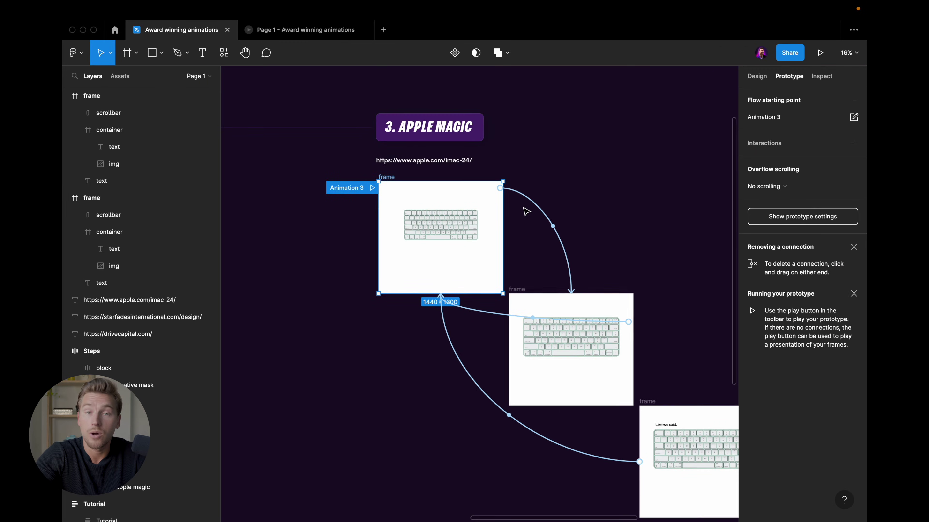
{"action": "scroll", "coordinate": [504, 202], "scroll_direction": "left", "scroll_amount": 2}
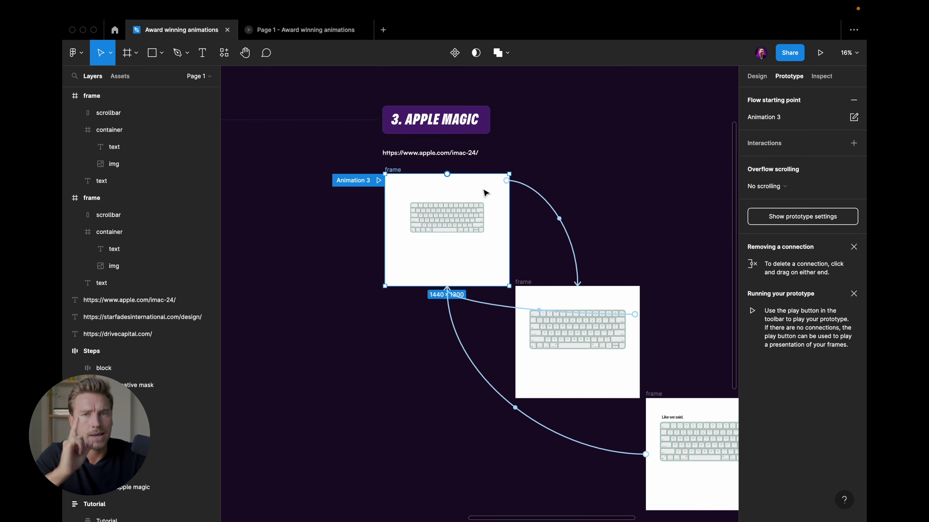
{"action": "left_click", "coordinate": [535, 150]}
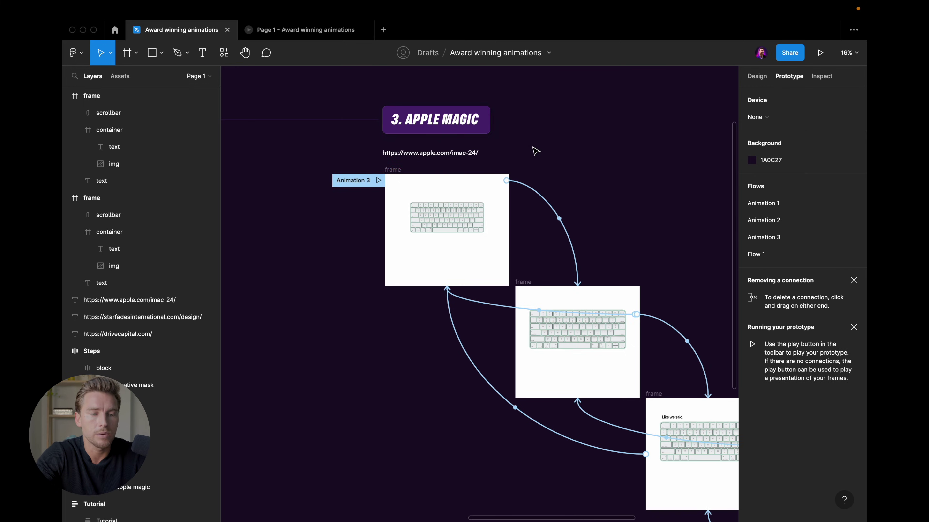
{"action": "scroll", "coordinate": [535, 149], "scroll_direction": "down", "scroll_amount": 3, "text": "ctrl"}
{"action": "scroll", "coordinate": [535, 149], "scroll_direction": "down", "scroll_amount": 2}
Add a 1440×1024 Desktop frame below the first keyboard frame and name it 'frame'
{"action": "key", "text": "f"}
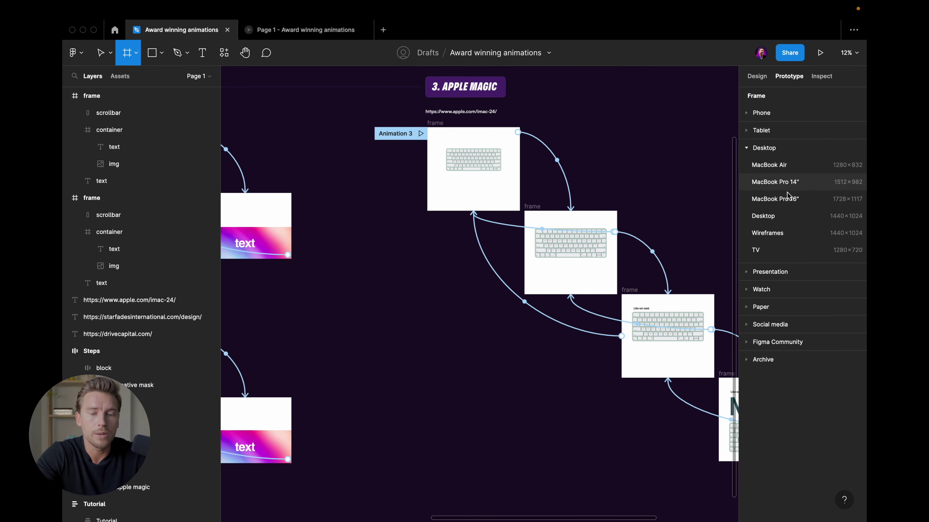
{"action": "left_click", "coordinate": [768, 215]}
{"action": "left_click_drag", "start_coordinate": [683, 261], "coordinate": [432, 373]}
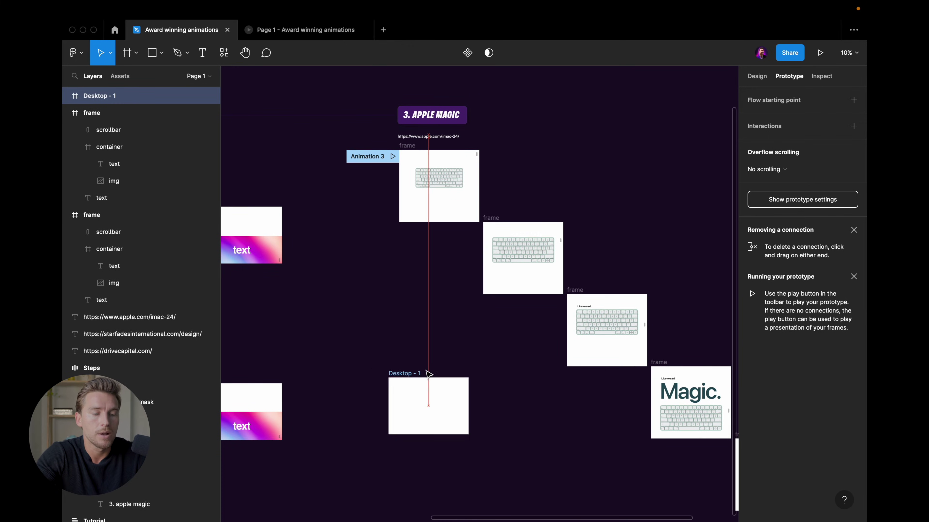
{"action": "key", "text": "super+r"}
{"action": "type", "text": "f"}
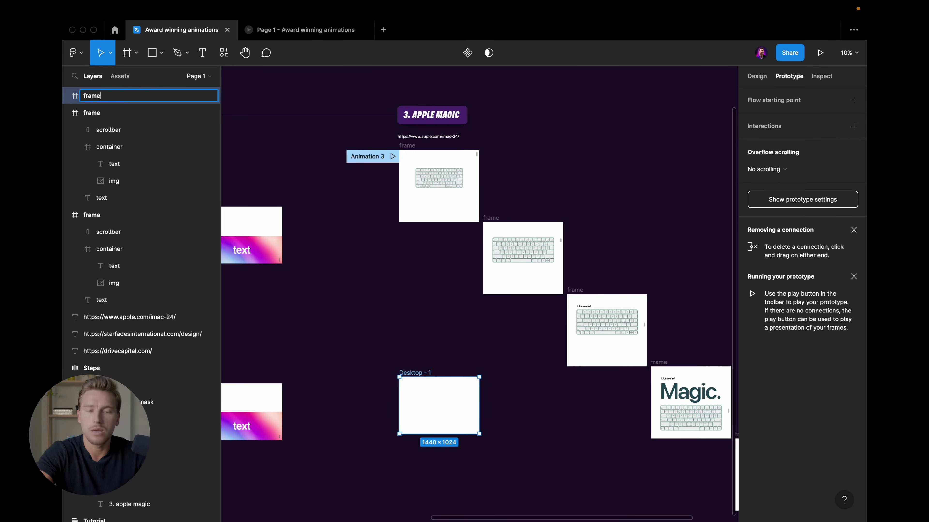
{"action": "key", "text": "Return"}
{"action": "key", "text": "Escape"}
Select the new blank frame, then the keyboard image in the first frame
{"action": "left_click", "coordinate": [414, 377]}
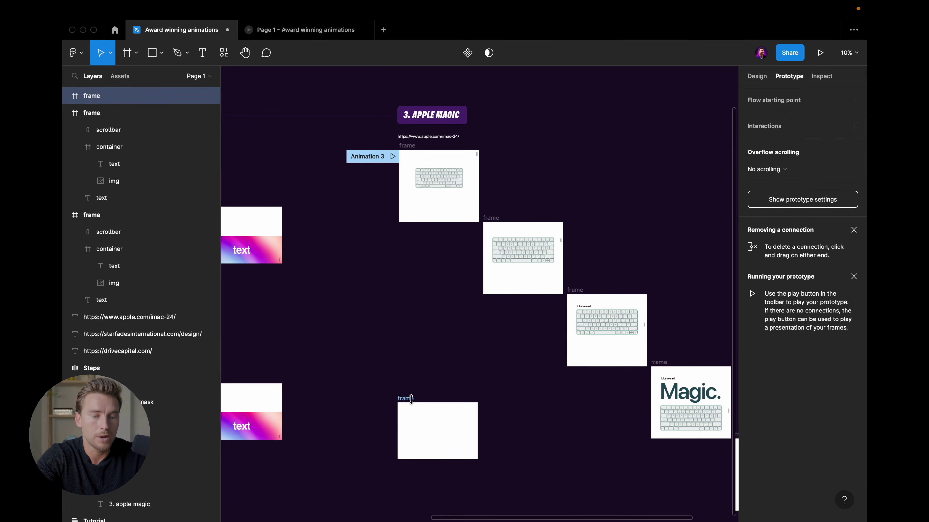
{"action": "scroll", "coordinate": [406, 376], "scroll_direction": "up", "scroll_amount": 1}
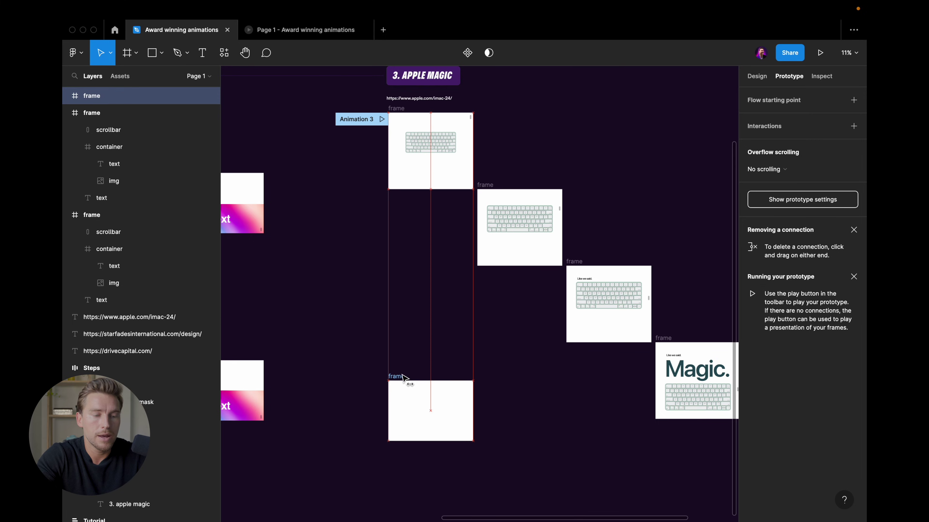
{"action": "left_click", "coordinate": [437, 150]}
Paste the keyboard image into the new frame and move it up
{"action": "scroll", "coordinate": [440, 274], "scroll_direction": "down", "scroll_amount": 3}
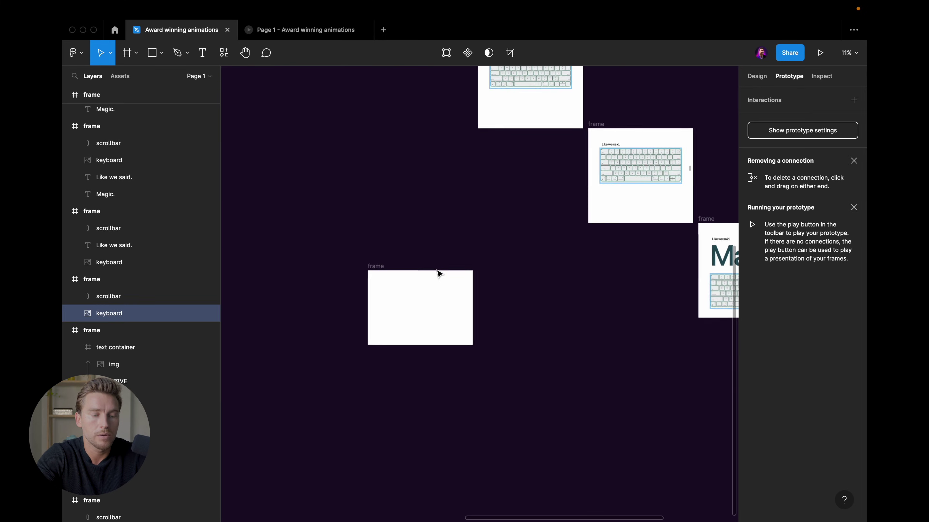
{"action": "left_click", "coordinate": [437, 270]}
{"action": "key", "text": "Return"}
{"action": "scroll", "coordinate": [468, 308], "scroll_direction": "up", "scroll_amount": 5}
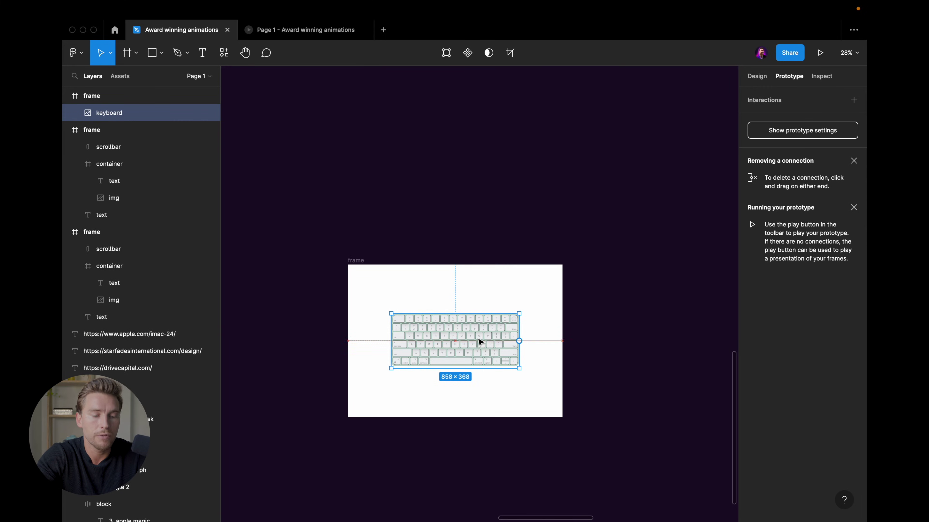
{"action": "left_click_drag", "start_coordinate": [480, 342], "coordinate": [480, 322]}
{"action": "key", "text": "Escape"}
Duplicate the keyboard frame below and to the right of the original
{"action": "scroll", "coordinate": [480, 321], "scroll_direction": "down", "scroll_amount": 5}
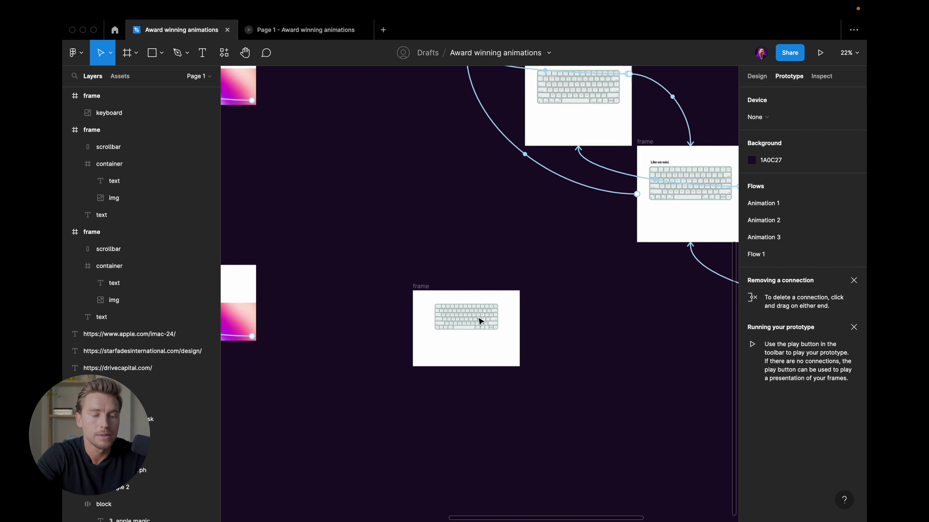
{"action": "scroll", "coordinate": [480, 322], "scroll_direction": "right", "scroll_amount": 1}
{"action": "scroll", "coordinate": [479, 321], "scroll_direction": "up", "scroll_amount": 2}
{"action": "scroll", "coordinate": [449, 317], "scroll_direction": "up", "scroll_amount": 3}
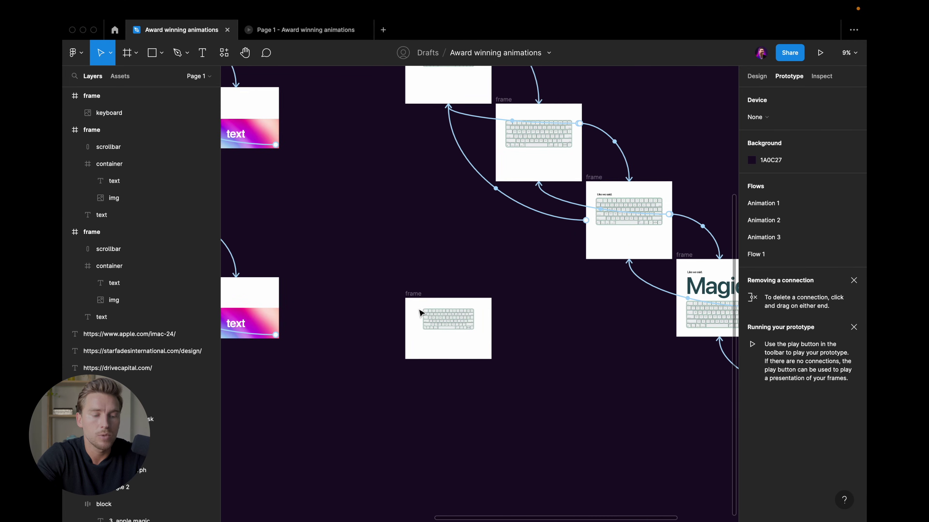
{"action": "left_click", "coordinate": [420, 311]}
{"action": "mouse_move", "coordinate": [421, 298]}
{"action": "left_mouse_down"}
{"action": "mouse_move", "coordinate": [462, 367]}
{"action": "mouse_move", "coordinate": [510, 366]}
{"action": "left_mouse_up"}
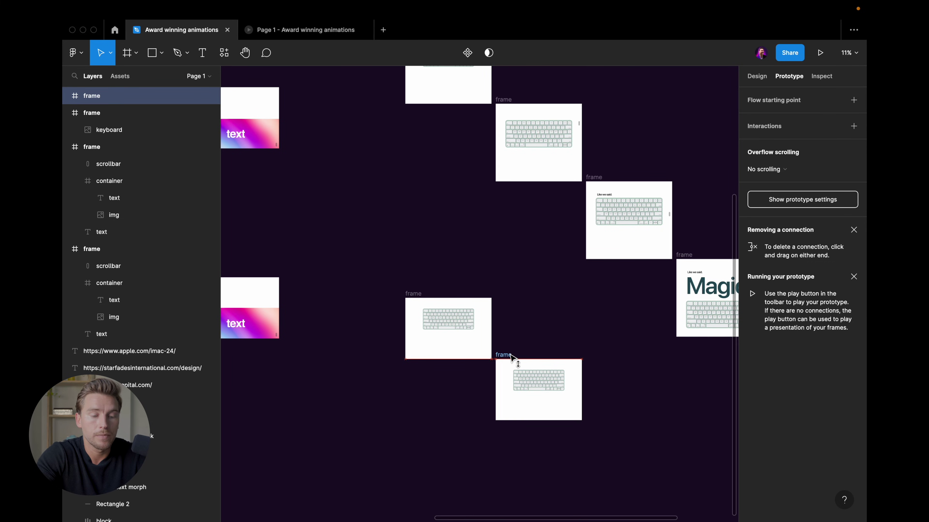
Resize the keyboard in the copied frame to 1096×470
{"action": "left_click", "coordinate": [529, 388]}
{"action": "scroll", "coordinate": [530, 390], "scroll_direction": "up", "scroll_amount": 3}
{"action": "scroll", "coordinate": [534, 391], "scroll_direction": "up", "scroll_amount": 3}
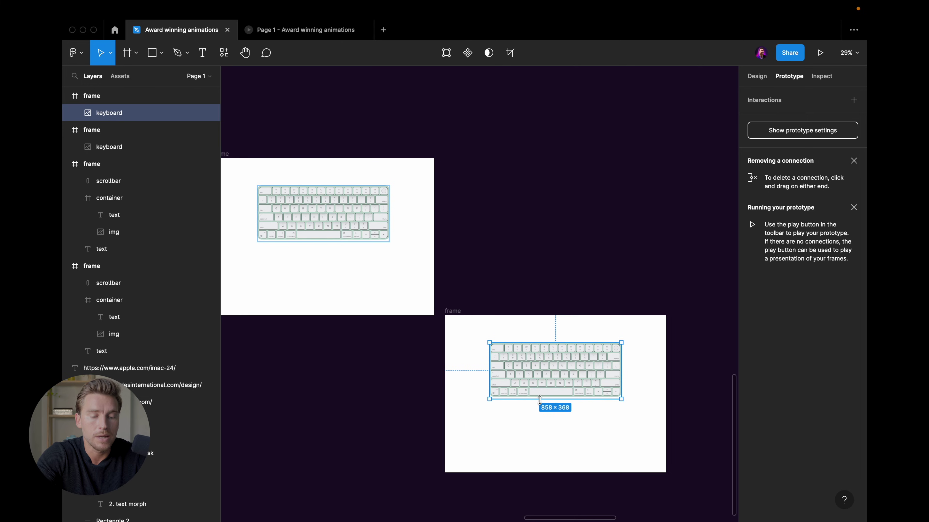
{"action": "left_click_drag", "start_coordinate": [540, 399], "coordinate": [539, 415]}
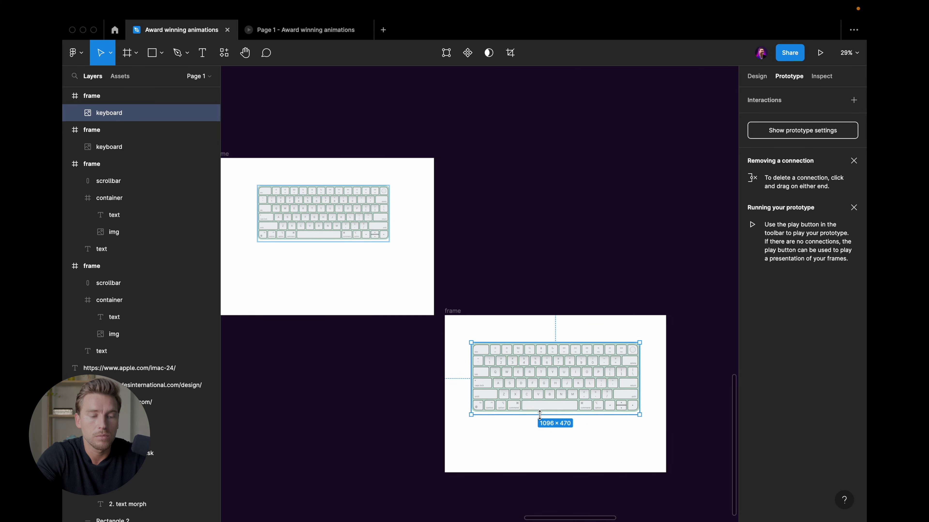
Alt-drag the enlarged keyboard frame to place another copy directly beneath it
{"action": "left_click", "coordinate": [542, 253]}
{"action": "scroll", "coordinate": [542, 253], "scroll_direction": "down", "scroll_amount": 2}
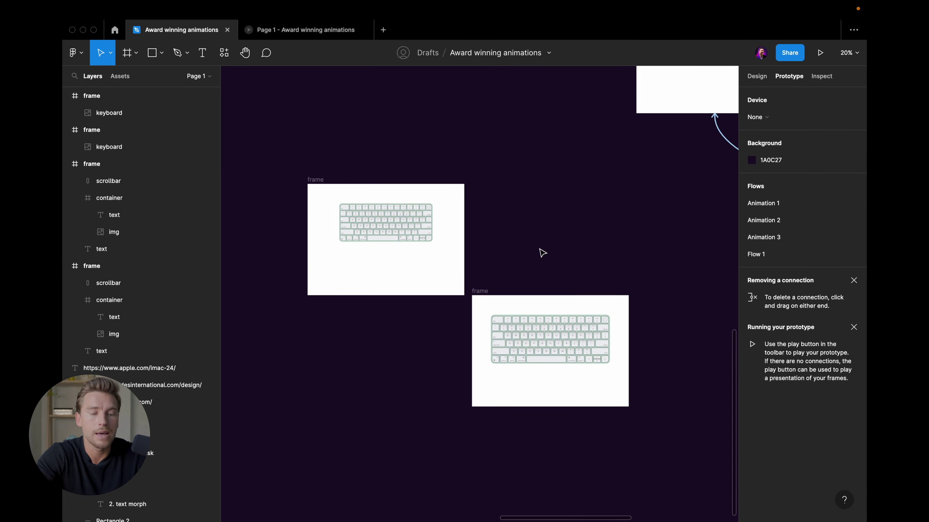
{"action": "scroll", "coordinate": [542, 253], "scroll_direction": "down", "scroll_amount": 1}
{"action": "scroll", "coordinate": [542, 253], "scroll_direction": "down", "scroll_amount": 1}
{"action": "scroll", "coordinate": [542, 252], "scroll_direction": "down", "scroll_amount": 1}
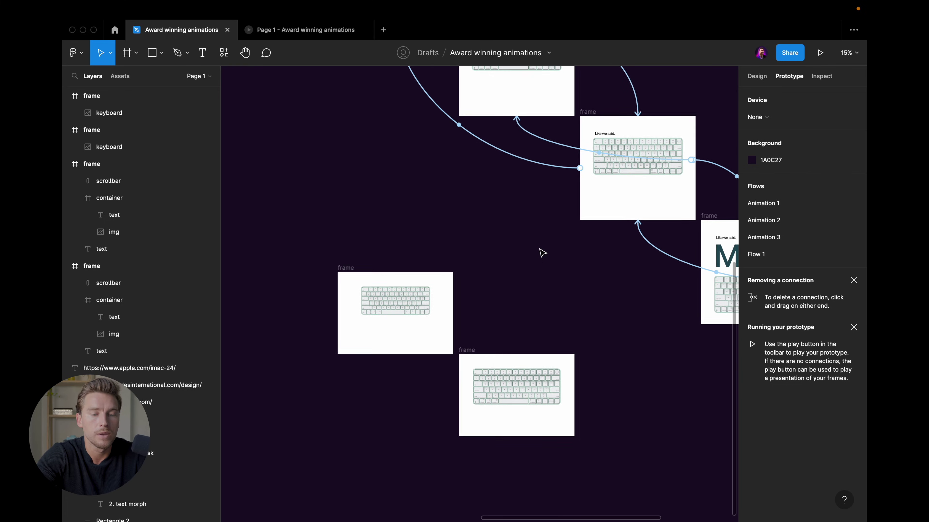
{"action": "scroll", "coordinate": [542, 252], "scroll_direction": "down", "scroll_amount": 2}
{"action": "mouse_move", "coordinate": [466, 315]}
{"action": "left_mouse_down"}
{"action": "mouse_move", "coordinate": [475, 381]}
{"action": "mouse_move", "coordinate": [568, 382]}
{"action": "left_mouse_up"}
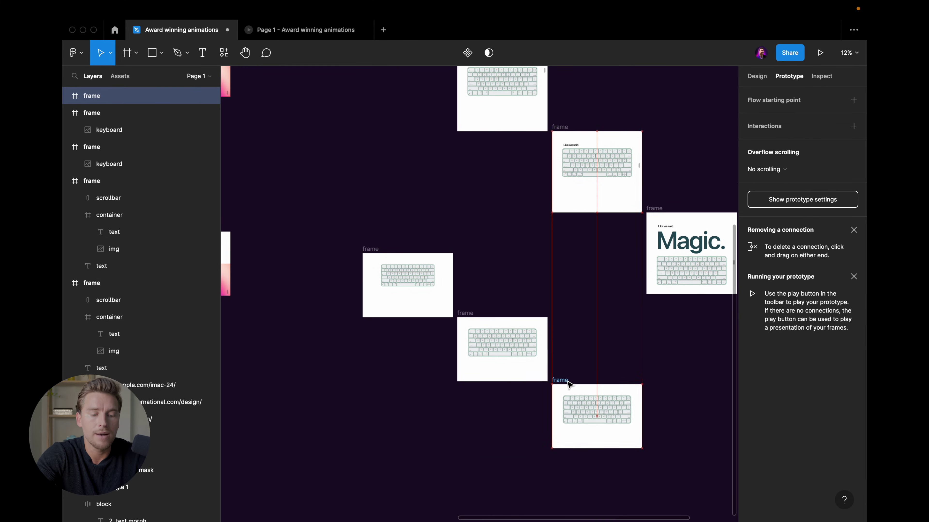
{"action": "key", "text": "Escape"}
Take the 'Like we said.' text and paste it into the copied keyboard frame
{"action": "scroll", "coordinate": [574, 166], "scroll_direction": "up", "scroll_amount": 3}
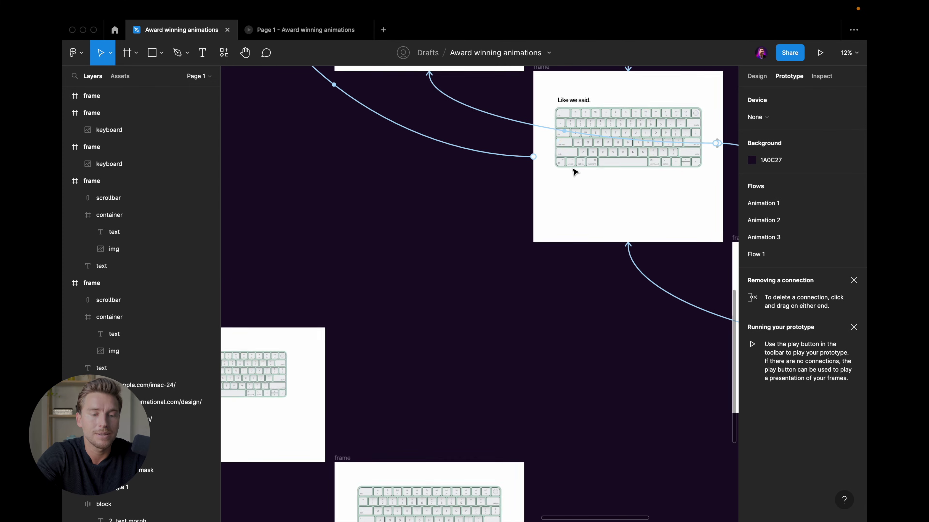
{"action": "scroll", "coordinate": [572, 113], "scroll_direction": "up", "scroll_amount": 2}
{"action": "left_click", "coordinate": [573, 113]}
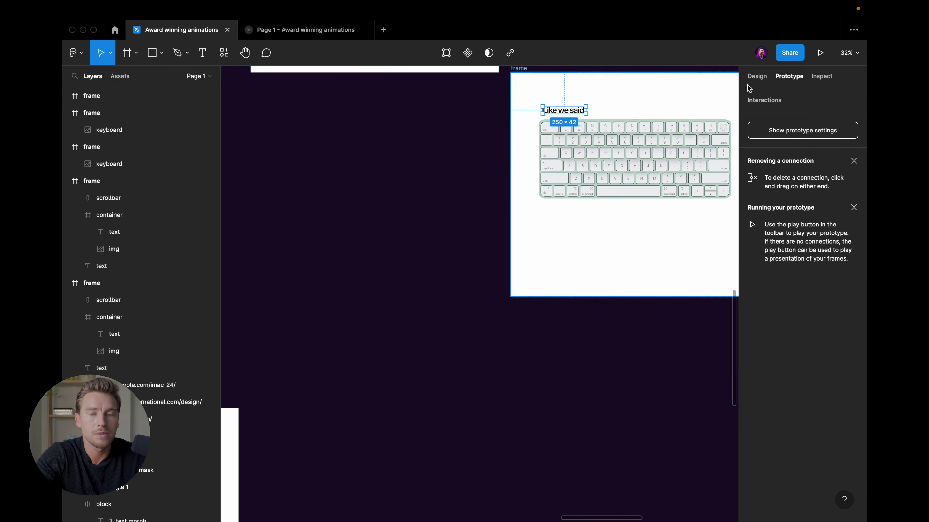
{"action": "left_click", "coordinate": [753, 77]}
{"action": "scroll", "coordinate": [561, 226], "scroll_direction": "down", "scroll_amount": 3}
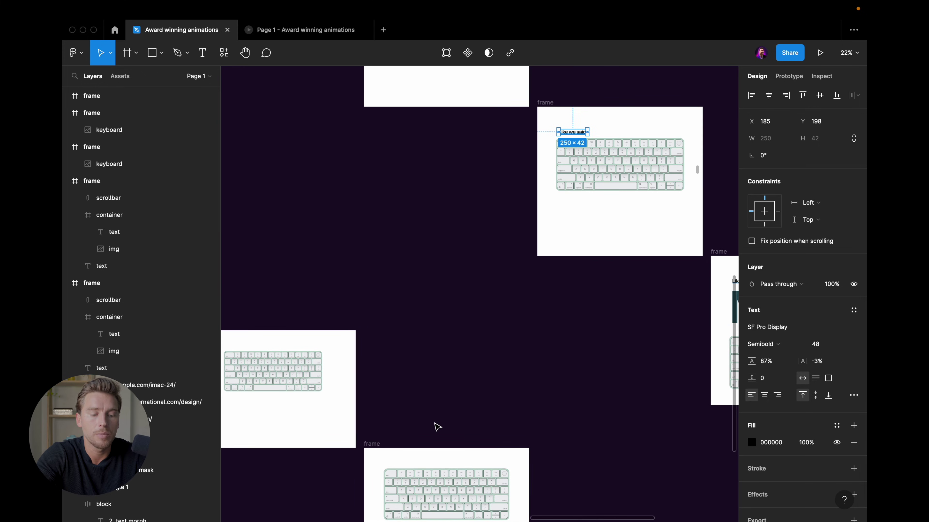
{"action": "scroll", "coordinate": [435, 421], "scroll_direction": "down", "scroll_amount": 5}
{"action": "key", "text": "ctrl+v"}
Move the 'Like we said.' heading above the keyboard and set its opacity to 0%
{"action": "scroll", "coordinate": [470, 321], "scroll_direction": "up", "scroll_amount": 2}
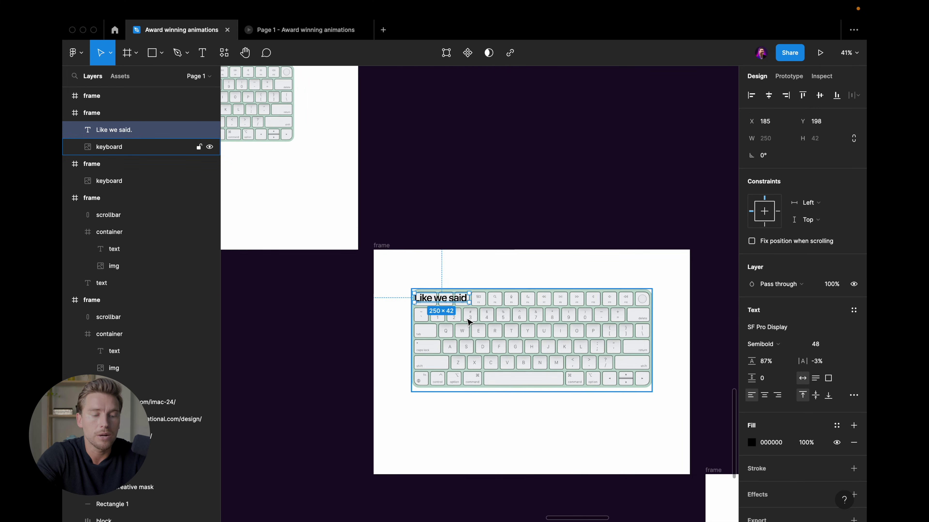
{"action": "scroll", "coordinate": [464, 307], "scroll_direction": "up", "scroll_amount": 3}
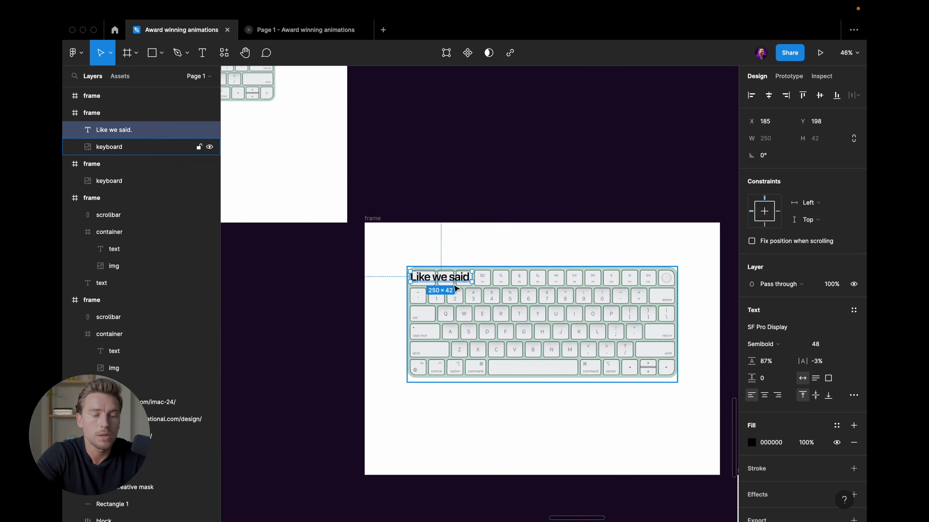
{"action": "left_click_drag", "start_coordinate": [450, 275], "coordinate": [451, 260]}
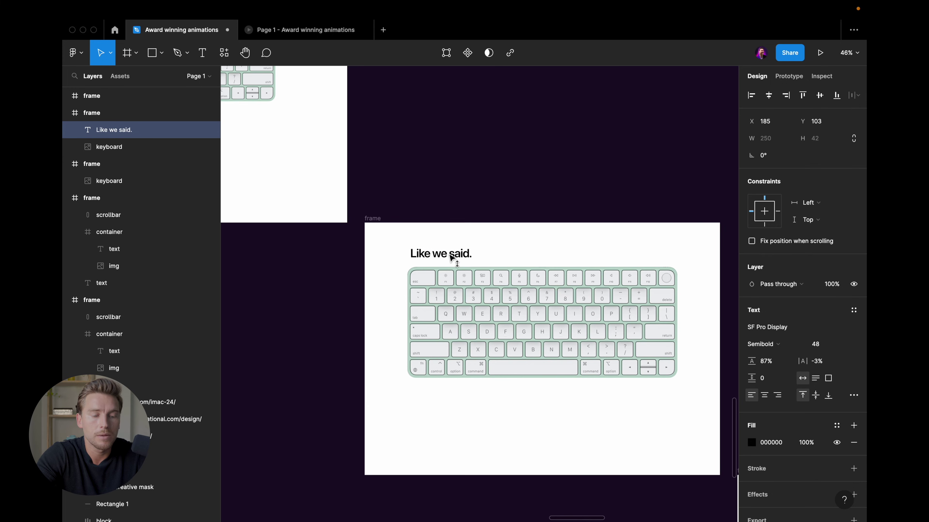
{"action": "scroll", "coordinate": [469, 292], "scroll_direction": "down", "scroll_amount": 4}
{"action": "scroll", "coordinate": [469, 292], "scroll_direction": "down", "scroll_amount": 3}
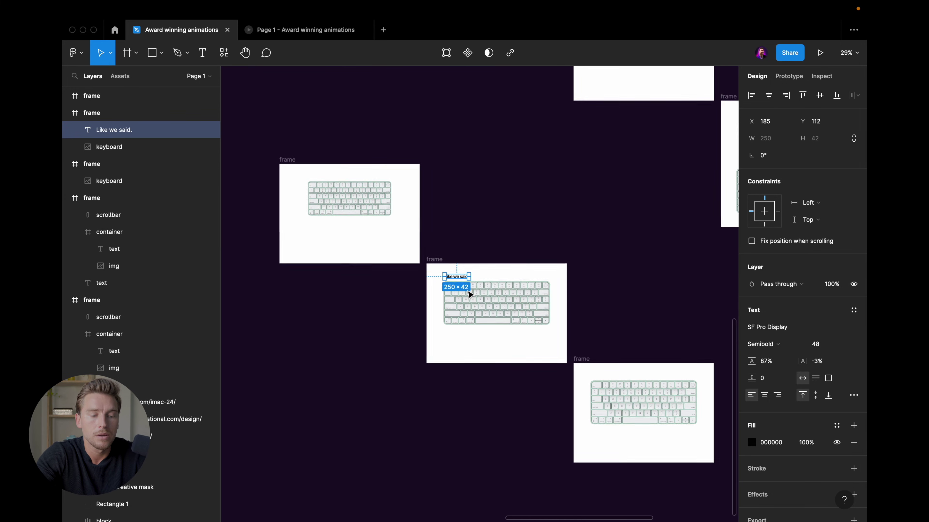
{"action": "scroll", "coordinate": [470, 294], "scroll_direction": "up", "scroll_amount": 2}
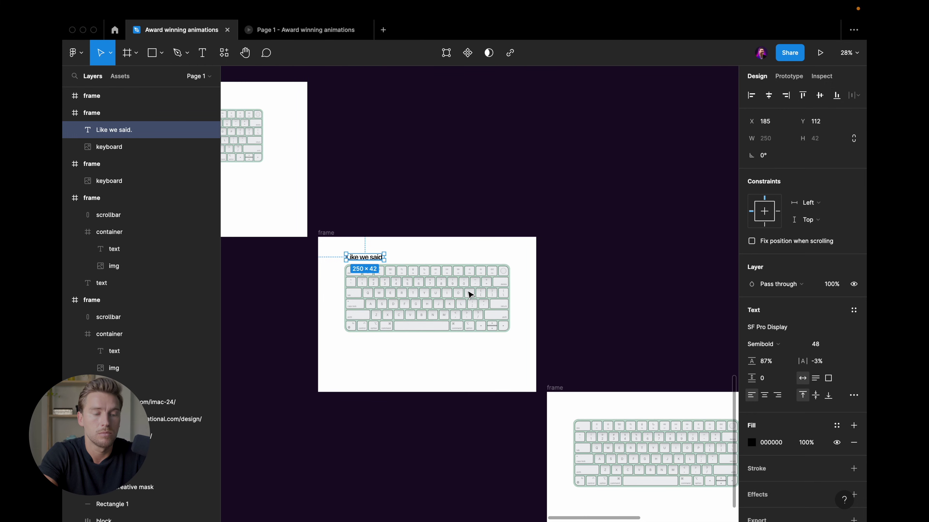
{"action": "key", "text": "0"}
{"action": "key", "text": "0"}
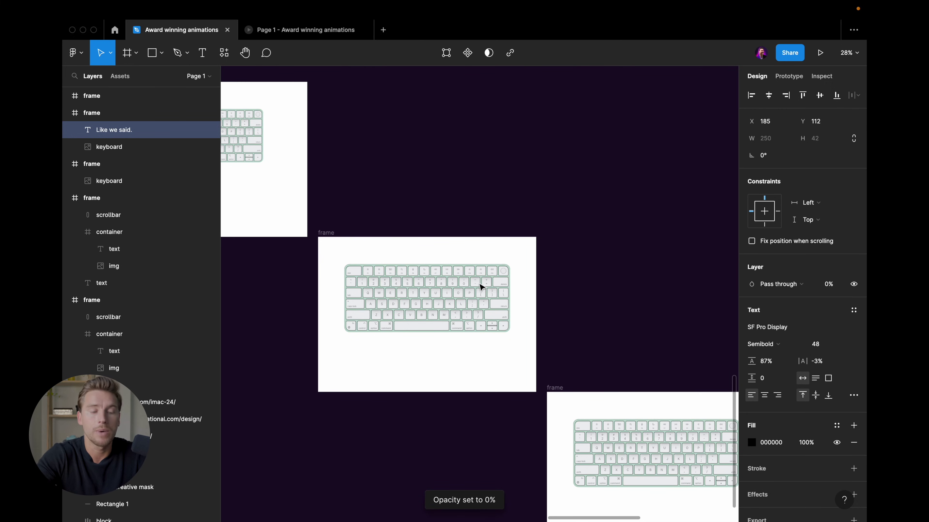
Paste the 'Like we said.' heading into the lower-right keyboard frame at 100% opacity
{"action": "scroll", "coordinate": [543, 266], "scroll_direction": "down", "scroll_amount": 3}
{"action": "scroll", "coordinate": [543, 266], "scroll_direction": "right", "scroll_amount": 2}
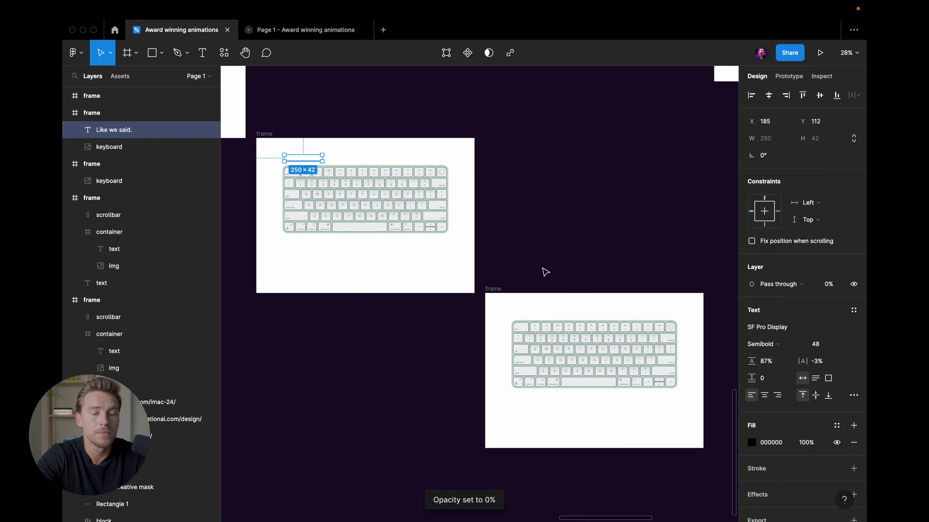
{"action": "left_click", "coordinate": [501, 290]}
{"action": "scroll", "coordinate": [502, 292], "scroll_direction": "up", "scroll_amount": 2}
{"action": "key", "text": "ctrl+v"}
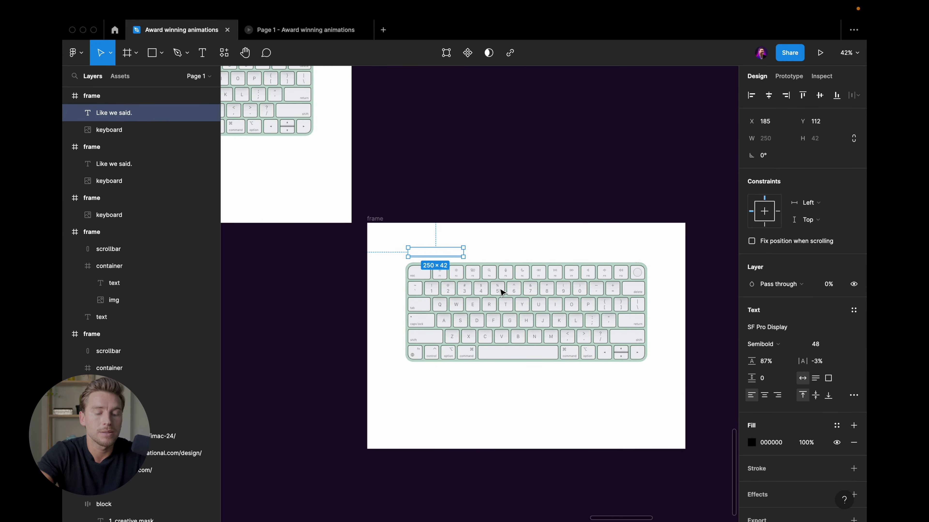
{"action": "key", "text": "0"}
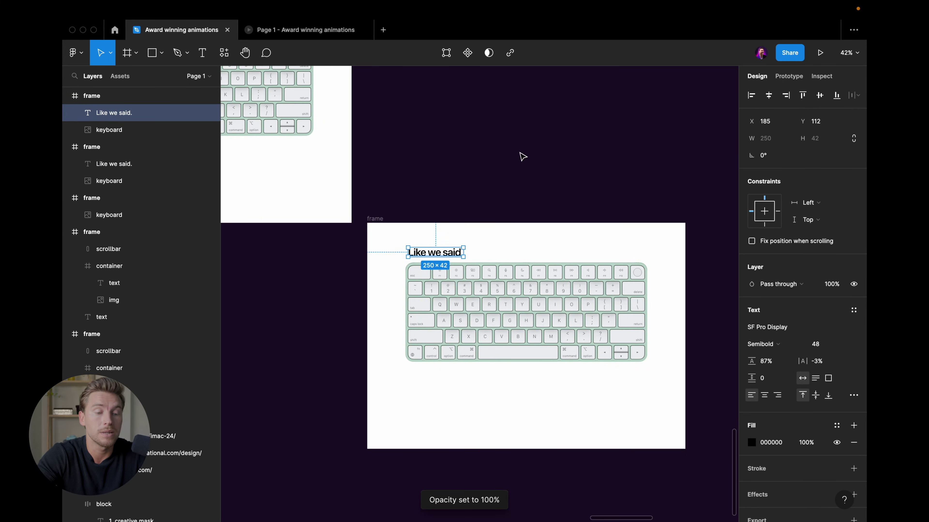
{"action": "left_click", "coordinate": [522, 156]}
Bring the bottom keyboard frame into view and select it
{"action": "scroll", "coordinate": [522, 156], "scroll_direction": "down", "scroll_amount": 3}
{"action": "scroll", "coordinate": [523, 156], "scroll_direction": "down", "scroll_amount": 3}
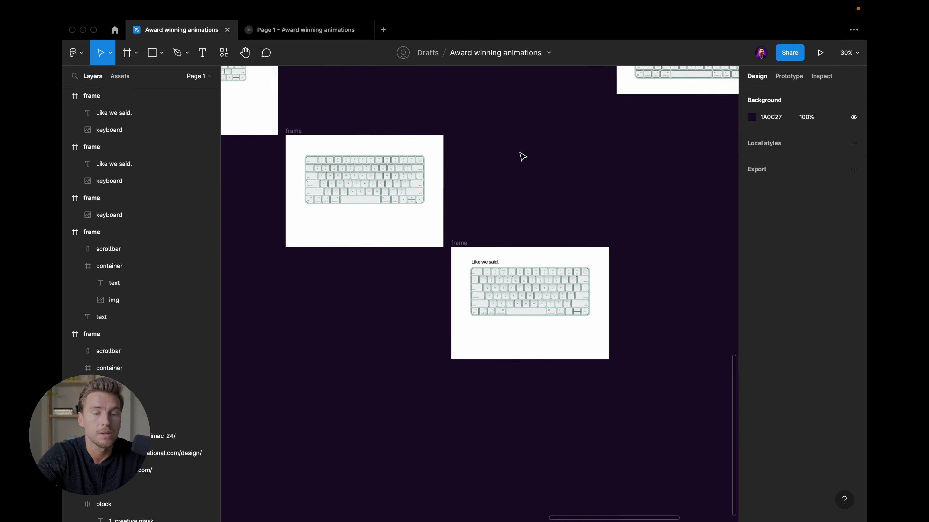
{"action": "scroll", "coordinate": [521, 220], "scroll_direction": "down", "scroll_amount": 3}
{"action": "scroll", "coordinate": [523, 256], "scroll_direction": "right", "scroll_amount": 1}
{"action": "left_click", "coordinate": [432, 321]}
Alt-drag the bottom keyboard frame to create a duplicate on its right
{"action": "mouse_move", "coordinate": [432, 321]}
{"action": "left_mouse_down", "text": "alt"}
{"action": "mouse_move", "coordinate": [569, 315]}
{"action": "mouse_move", "coordinate": [568, 400]}
{"action": "left_mouse_up", "text": "alt"}
{"action": "scroll", "coordinate": [584, 292], "scroll_direction": "up", "scroll_amount": 2}
{"action": "left_click", "coordinate": [594, 256]}
Paste the Magic. headline into the frame holding 'Like we said.' and the keyboard
{"action": "left_click", "coordinate": [600, 174]}
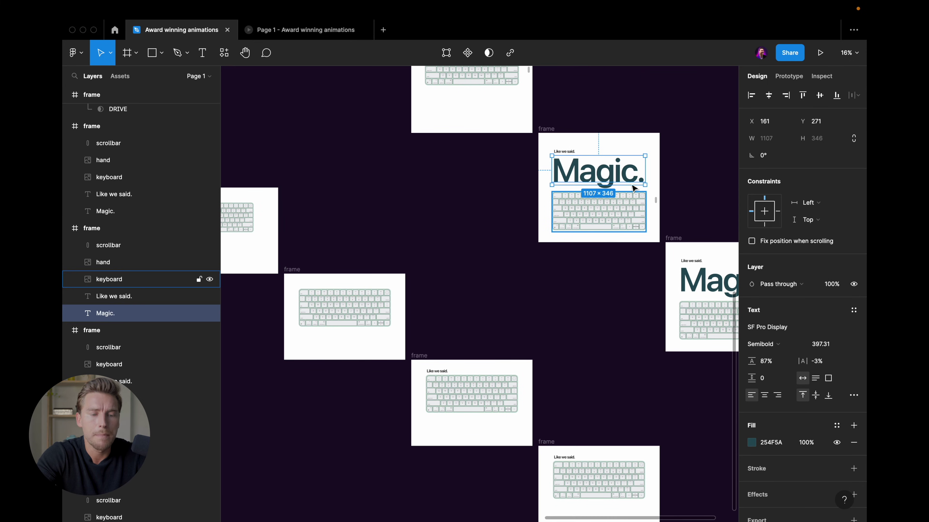
{"action": "scroll", "coordinate": [585, 256], "scroll_direction": "down", "scroll_amount": 3}
{"action": "scroll", "coordinate": [491, 300], "scroll_direction": "up", "scroll_amount": 2, "text": "ctrl"}
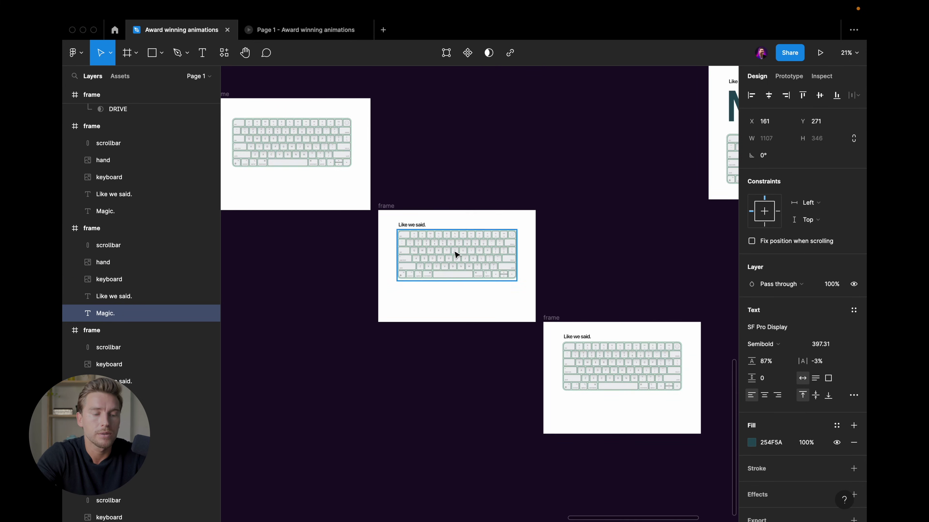
{"action": "scroll", "coordinate": [491, 301], "scroll_direction": "up", "scroll_amount": 2, "text": "ctrl"}
{"action": "left_click", "coordinate": [351, 186]}
{"action": "key", "text": "ctrl+v"}
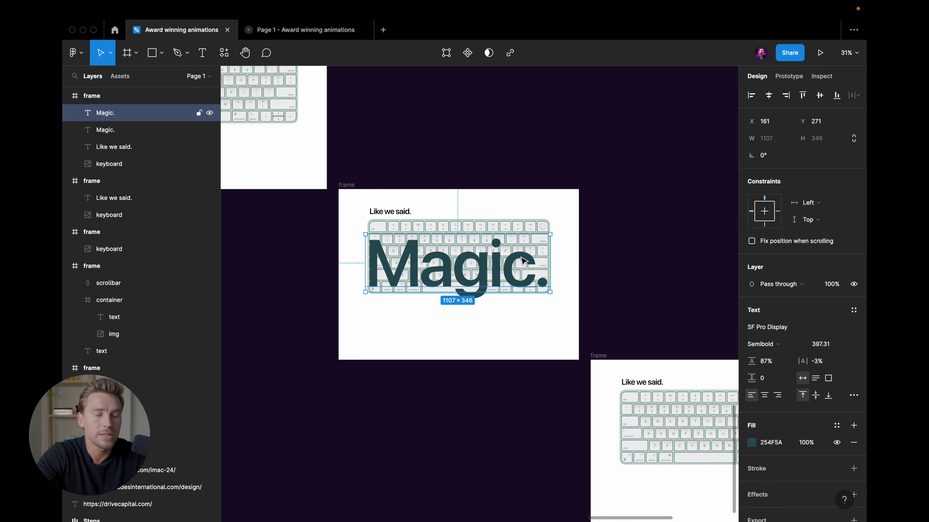
Delete the extra Magic. copy, position the headline over the keyboard, and layer it behind
{"action": "scroll", "coordinate": [514, 269], "scroll_direction": "up", "scroll_amount": 5}
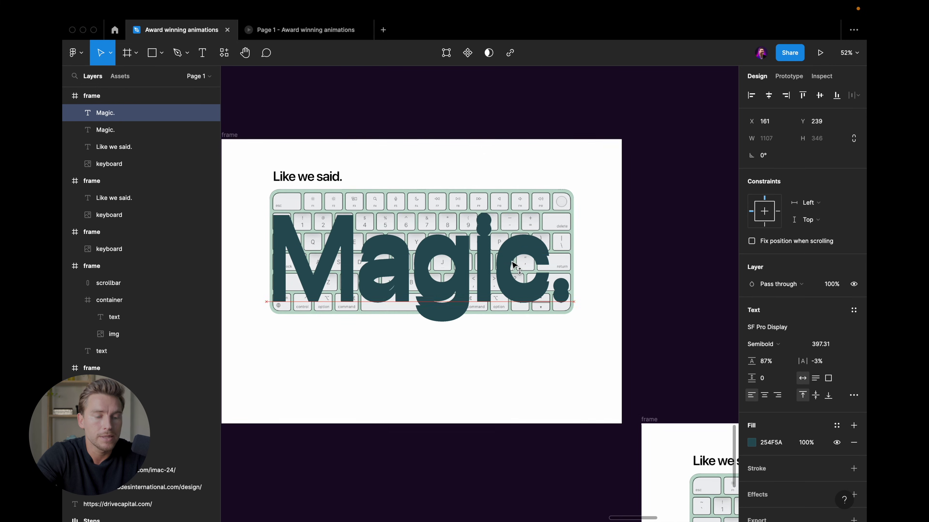
{"action": "key", "text": "Delete"}
{"action": "left_click_drag", "start_coordinate": [500, 275], "coordinate": [498, 261]}
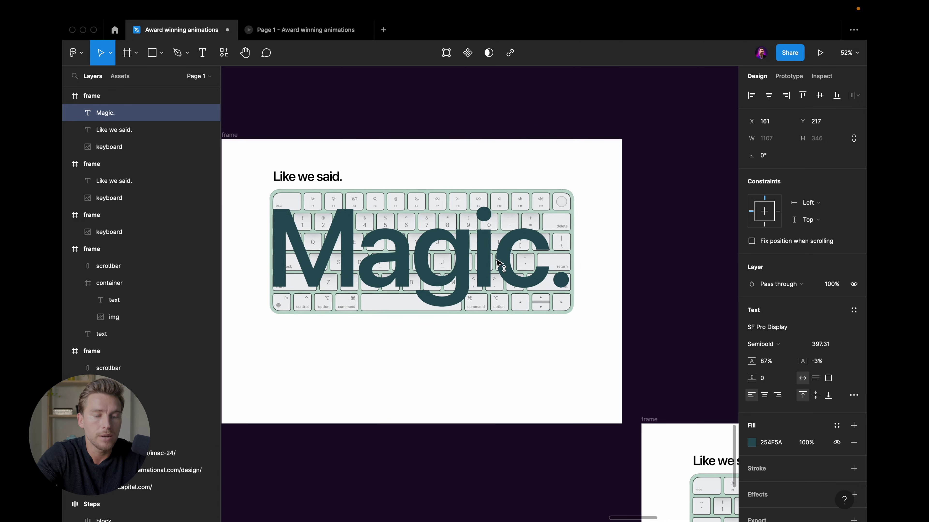
{"action": "key", "text": "Up"}
{"action": "key", "text": "Up"}
{"action": "key", "text": "Up"}
{"action": "key", "text": "Down"}
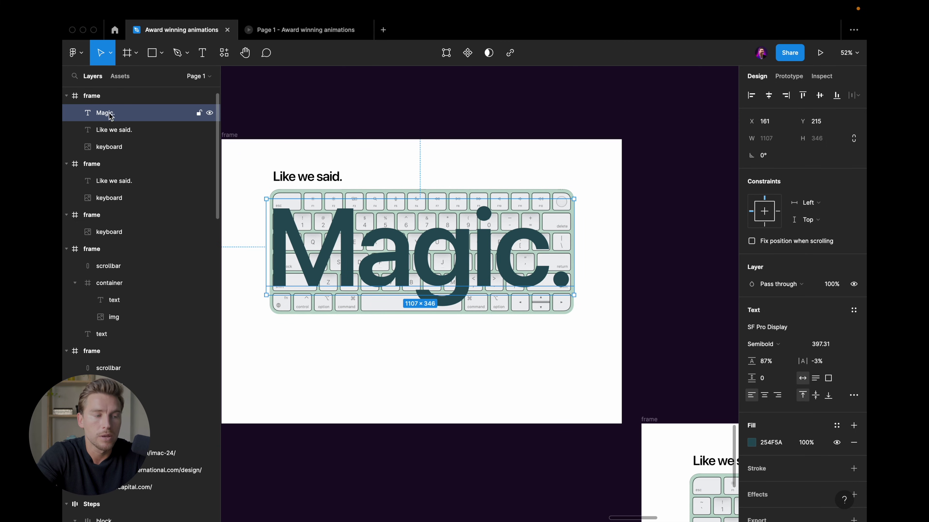
{"action": "left_click_drag", "start_coordinate": [112, 152], "coordinate": [112, 152]}
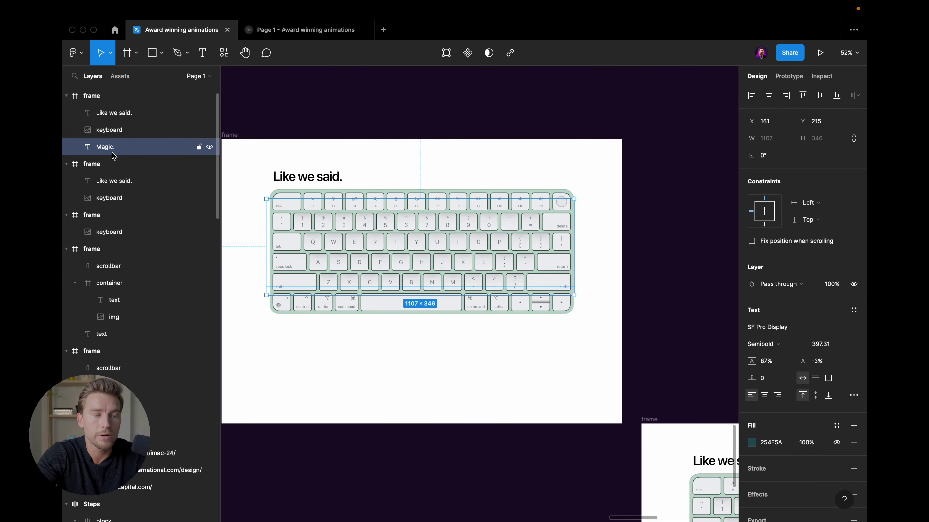
Copy the Magic. headline and paste it into the next keyboard frame
{"action": "scroll", "coordinate": [508, 257], "scroll_direction": "down", "scroll_amount": 2}
{"action": "scroll", "coordinate": [514, 258], "scroll_direction": "down", "scroll_amount": 2}
{"action": "key", "text": "ctrl+c"}
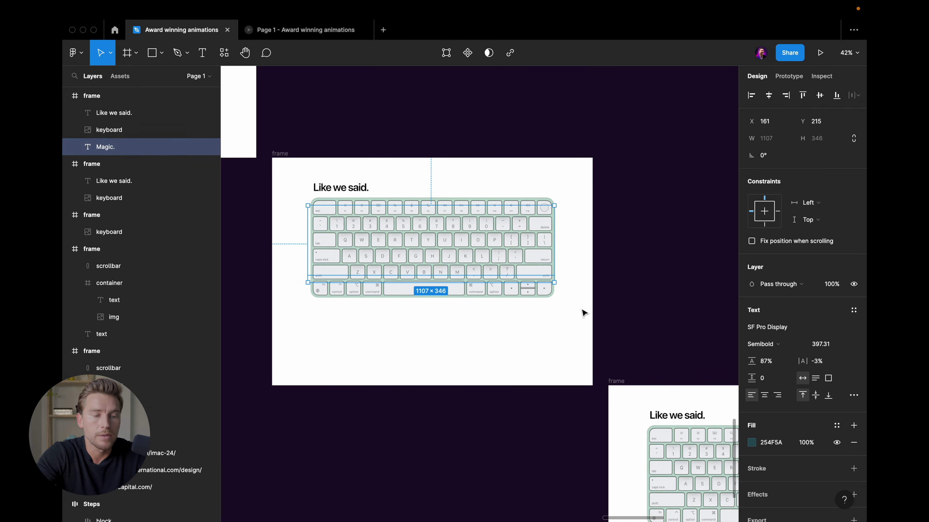
{"action": "scroll", "coordinate": [582, 313], "scroll_direction": "right", "scroll_amount": 5}
{"action": "scroll", "coordinate": [583, 314], "scroll_direction": "down", "scroll_amount": 3}
{"action": "left_click", "coordinate": [437, 263]}
{"action": "key", "text": "ctrl+v"}
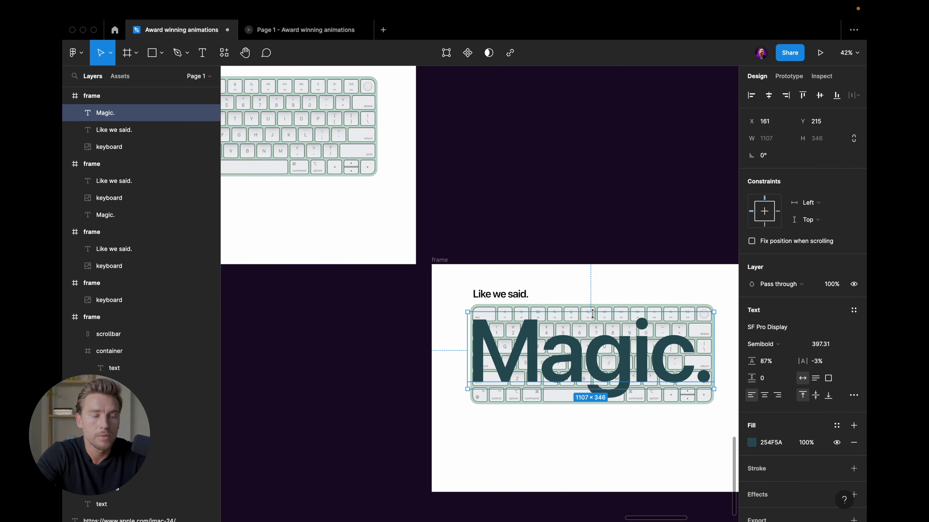
{"action": "scroll", "coordinate": [487, 324], "scroll_direction": "right", "scroll_amount": 4}
{"action": "scroll", "coordinate": [487, 324], "scroll_direction": "down", "scroll_amount": 2}
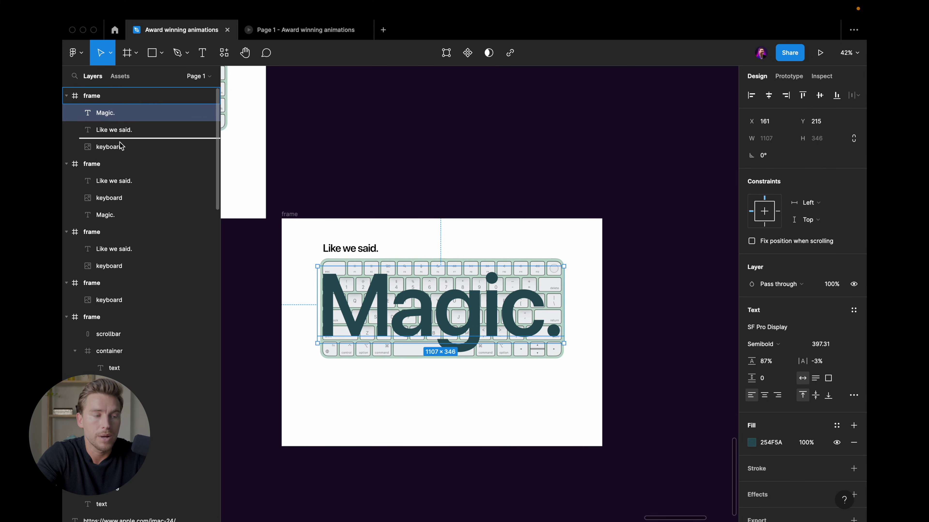
Layer Magic. behind the keyboard and lower the keyboard to Y 622 so the headline shows
{"action": "left_click_drag", "start_coordinate": [121, 155], "coordinate": [121, 154]}
{"action": "left_click", "coordinate": [530, 271]}
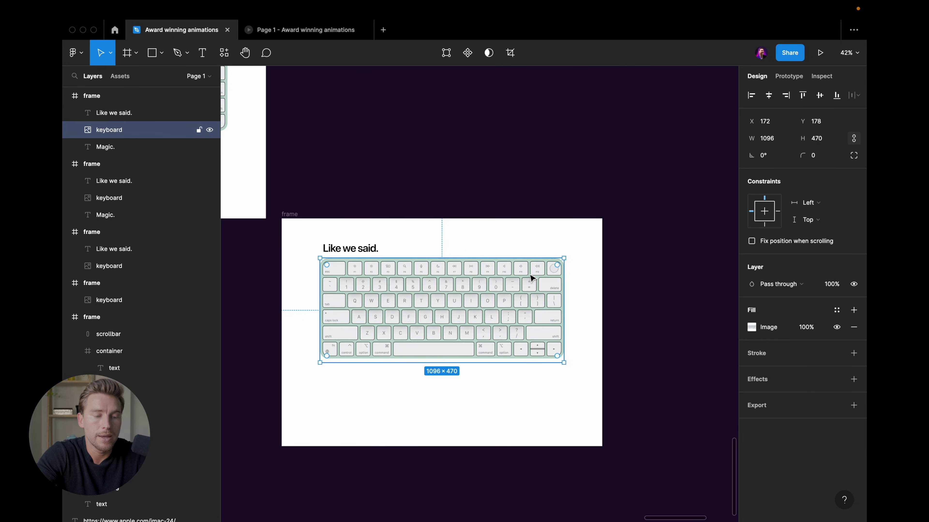
{"action": "scroll", "coordinate": [530, 274], "scroll_direction": "down", "scroll_amount": 3}
{"action": "scroll", "coordinate": [531, 278], "scroll_direction": "up", "scroll_amount": 3}
{"action": "left_click_drag", "start_coordinate": [531, 274], "coordinate": [530, 362]}
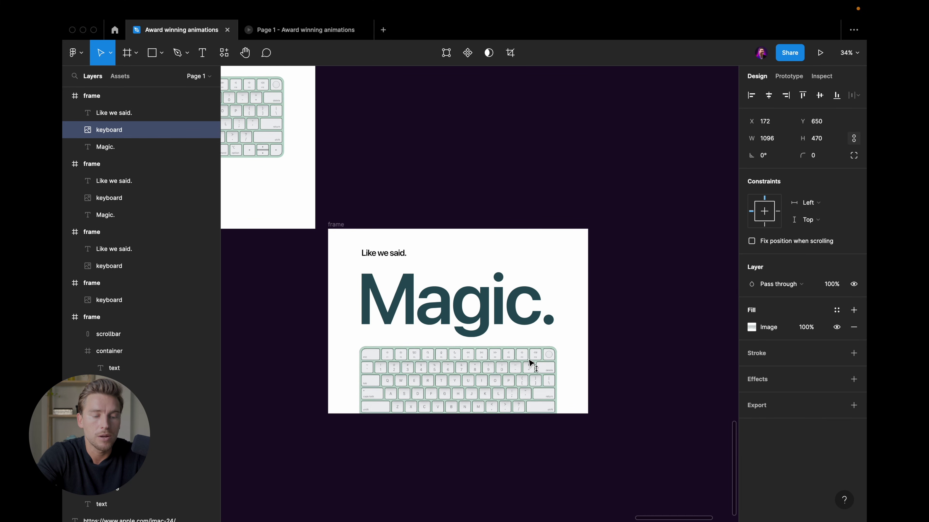
{"action": "key", "text": "Escape"}
{"action": "scroll", "coordinate": [531, 363], "scroll_direction": "down", "scroll_amount": 5}
{"action": "scroll", "coordinate": [490, 351], "scroll_direction": "right", "scroll_amount": 1}
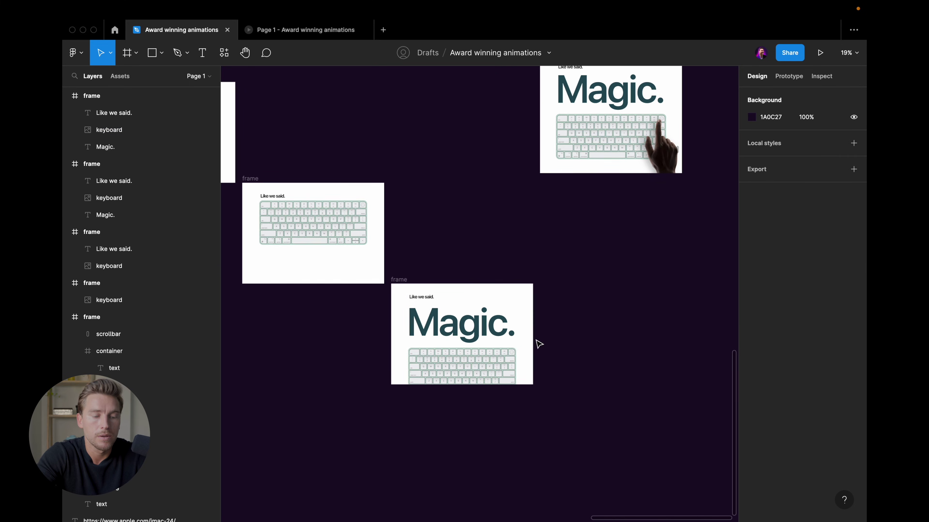
{"action": "scroll", "coordinate": [490, 351], "scroll_direction": "up", "scroll_amount": 3}
{"action": "left_click", "coordinate": [504, 377]}
{"action": "left_click_drag", "start_coordinate": [504, 376], "coordinate": [507, 371]}
{"action": "key", "text": "Escape"}
Alt-drag the Magic. frame to create a duplicate below and to the right
{"action": "scroll", "coordinate": [460, 253], "scroll_direction": "down", "scroll_amount": 5}
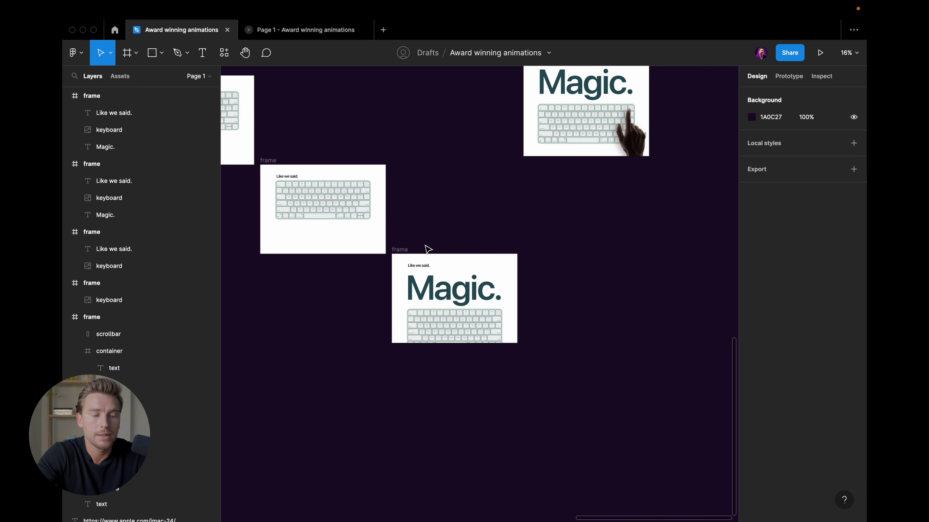
{"action": "left_click", "coordinate": [432, 249]}
{"action": "mouse_move", "coordinate": [432, 250]}
{"action": "left_mouse_down"}
{"action": "mouse_move", "coordinate": [530, 248]}
{"action": "mouse_move", "coordinate": [527, 324]}
{"action": "left_mouse_up"}
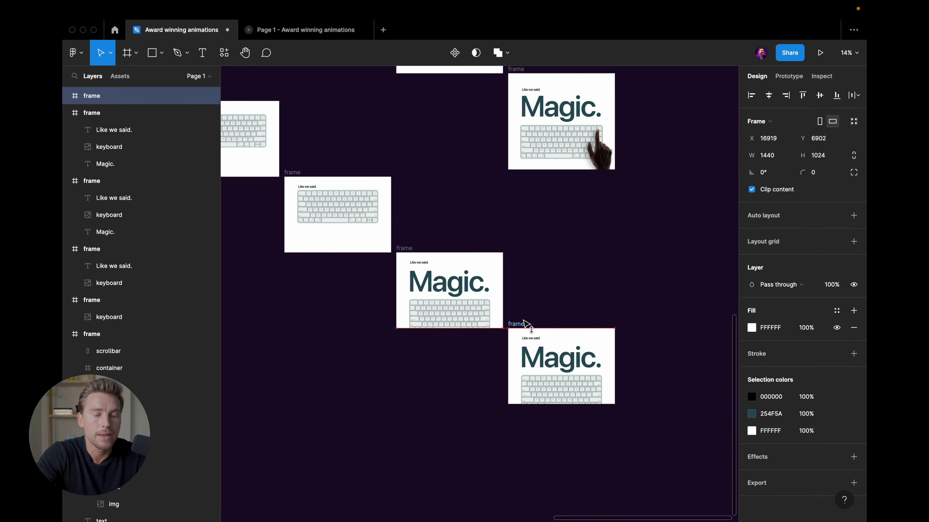
{"action": "left_click", "coordinate": [599, 203]}
{"action": "left_click", "coordinate": [599, 158]}
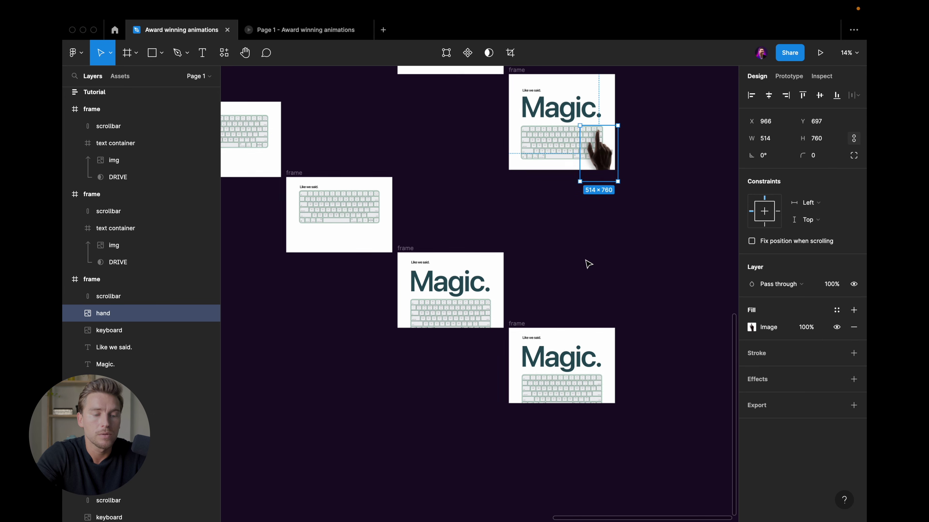
Paste the copied hand image into the Magic. frame
{"action": "scroll", "coordinate": [585, 261], "scroll_direction": "down", "scroll_amount": 1}
{"action": "scroll", "coordinate": [416, 280], "scroll_direction": "up", "scroll_amount": 3}
{"action": "left_click", "coordinate": [530, 293]}
{"action": "key", "text": "ctrl+v"}
{"action": "scroll", "coordinate": [584, 314], "scroll_direction": "up", "scroll_amount": 2}
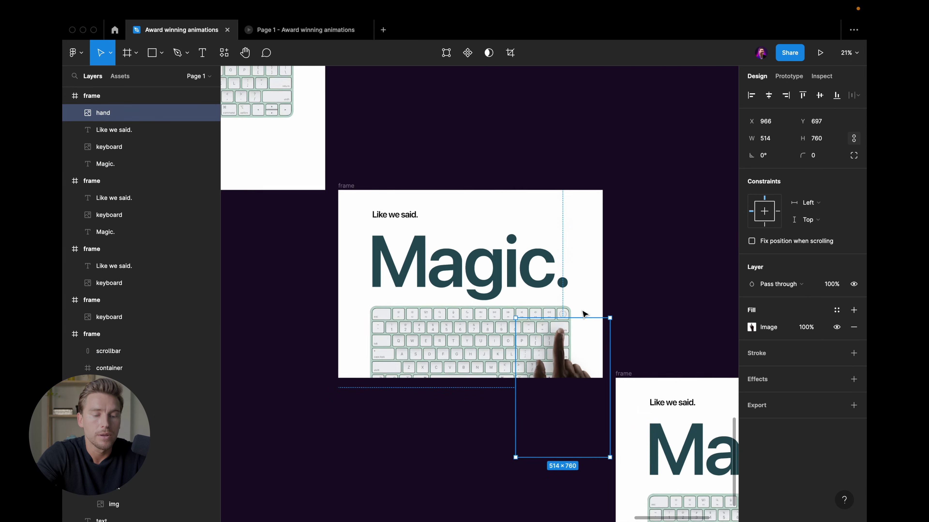
{"action": "scroll", "coordinate": [584, 313], "scroll_direction": "up", "scroll_amount": 2}
Review the hand pressing the keyboard's top-right key on Apple's iMac page
{"action": "key", "text": "ctrl+Right"}
{"action": "scroll", "coordinate": [606, 258], "scroll_direction": "up", "scroll_amount": 3}
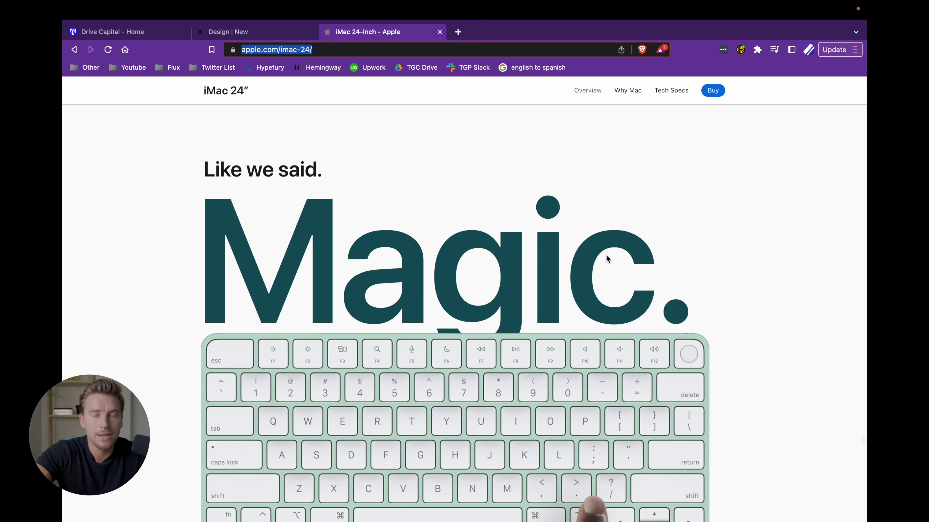
{"action": "scroll", "coordinate": [605, 259], "scroll_direction": "down", "scroll_amount": 1}
{"action": "scroll", "coordinate": [605, 259], "scroll_direction": "up", "scroll_amount": 2}
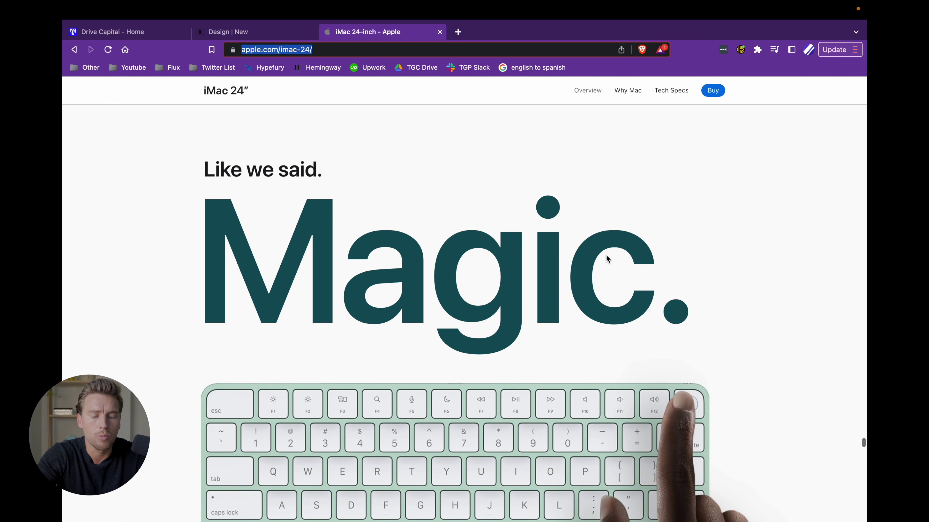
{"action": "scroll", "coordinate": [606, 258], "scroll_direction": "down", "scroll_amount": 2}
{"action": "scroll", "coordinate": [607, 259], "scroll_direction": "up", "scroll_amount": 2}
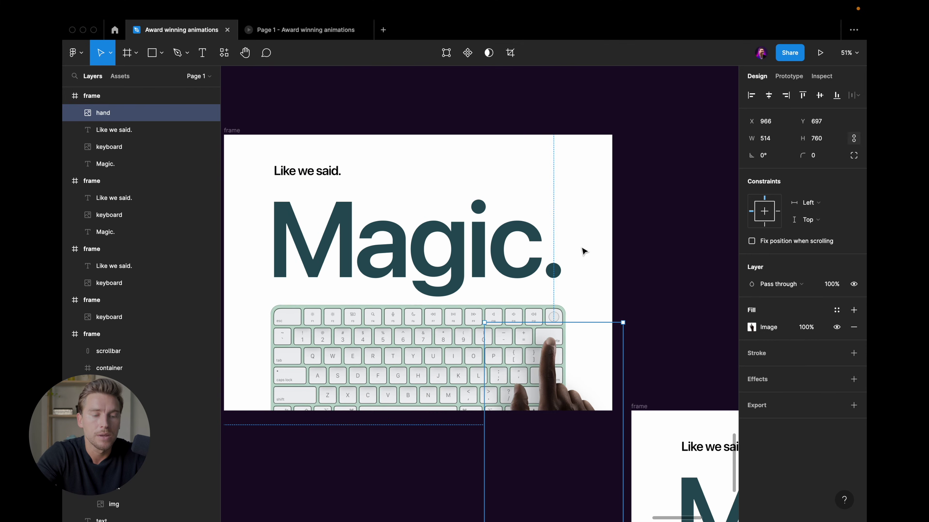
{"action": "scroll", "coordinate": [585, 259], "scroll_direction": "down", "scroll_amount": 2}
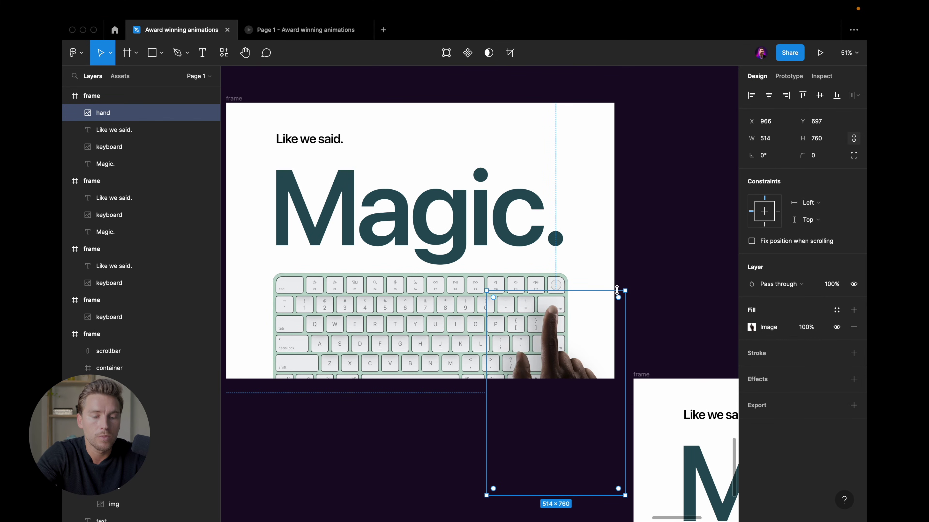
Tilt the hand image 10° and move it below the frame's bottom edge
{"action": "left_click_drag", "start_coordinate": [628, 288], "coordinate": [615, 280]}
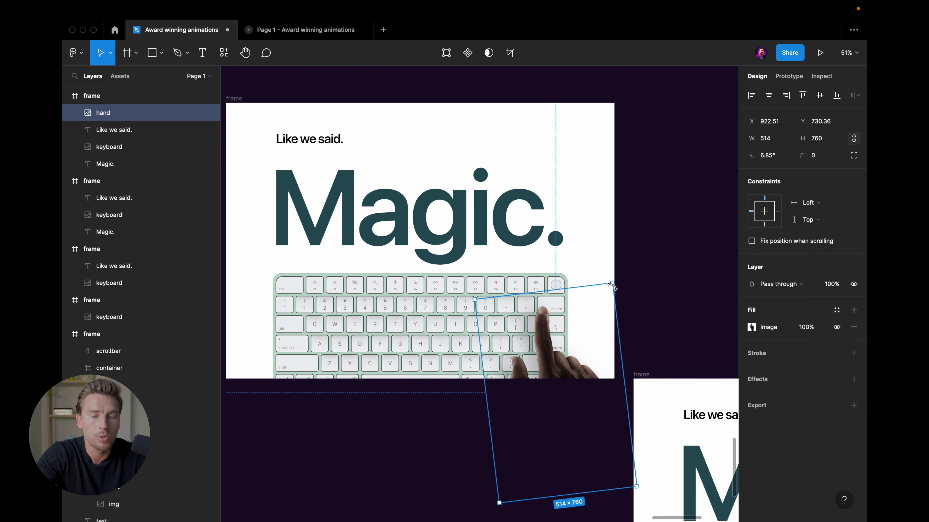
{"action": "type", "text": "10"}
{"action": "key", "text": "Return"}
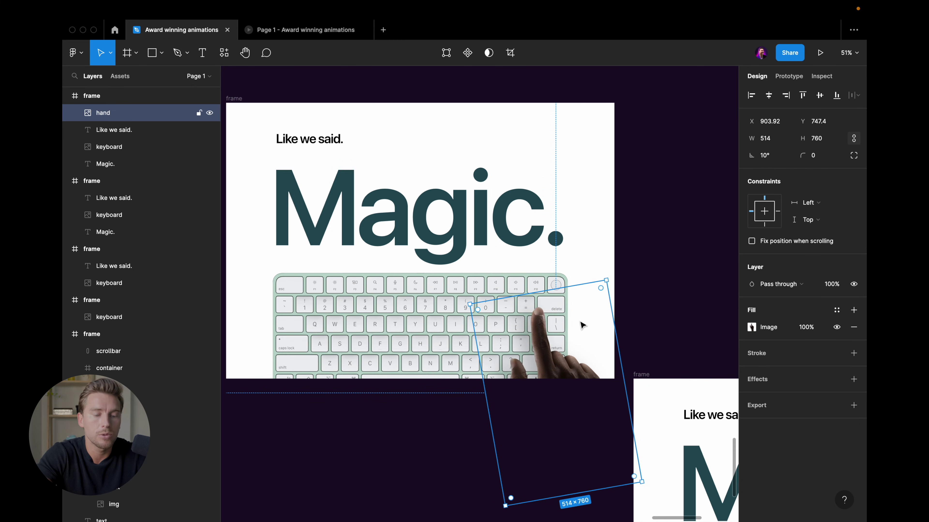
{"action": "left_click_drag", "start_coordinate": [567, 339], "coordinate": [543, 367]}
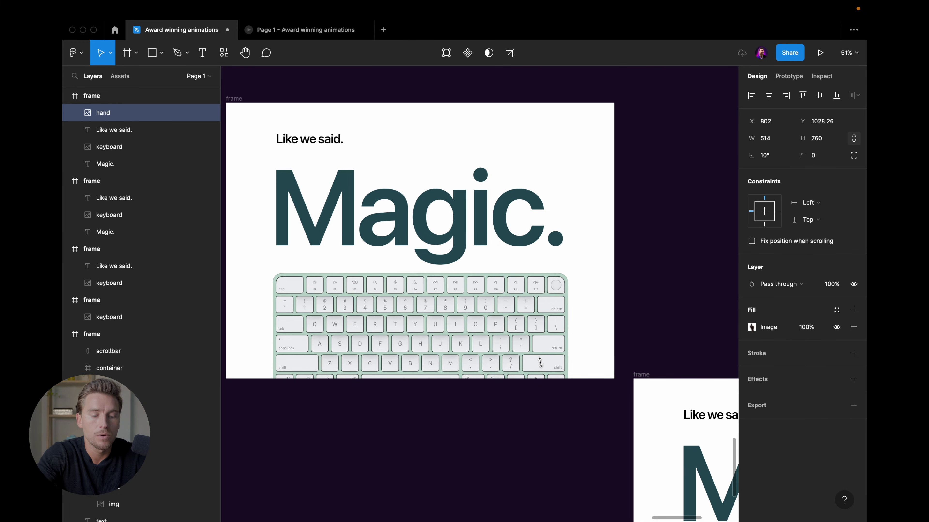
{"action": "scroll", "coordinate": [540, 363], "scroll_direction": "down", "scroll_amount": 3}
{"action": "scroll", "coordinate": [475, 311], "scroll_direction": "right", "scroll_amount": 5}
{"action": "scroll", "coordinate": [475, 311], "scroll_direction": "down", "scroll_amount": 3}
Place the hand in the last Magic. frame at 0°, X 967, Y 615, finger on the top-right key
{"action": "left_click", "coordinate": [428, 260]}
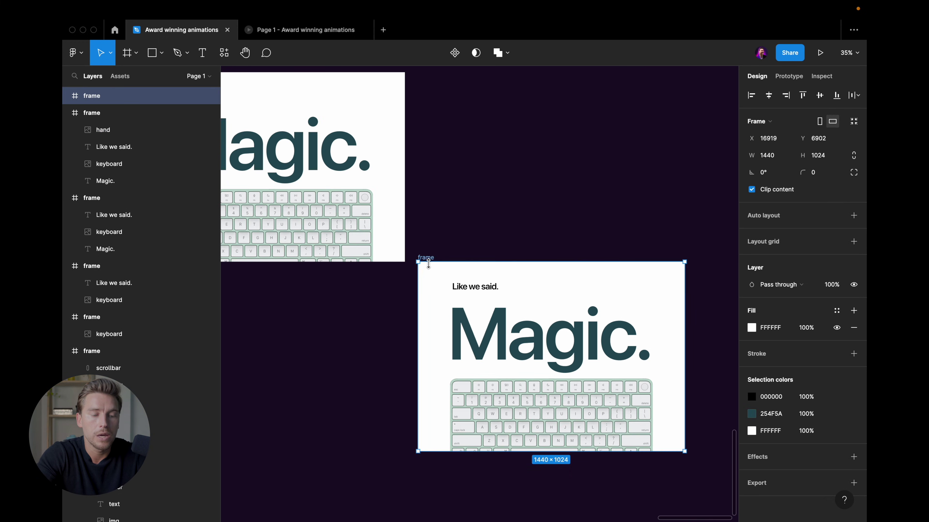
{"action": "key", "text": "shift+2"}
{"action": "key", "text": "ctrl+v"}
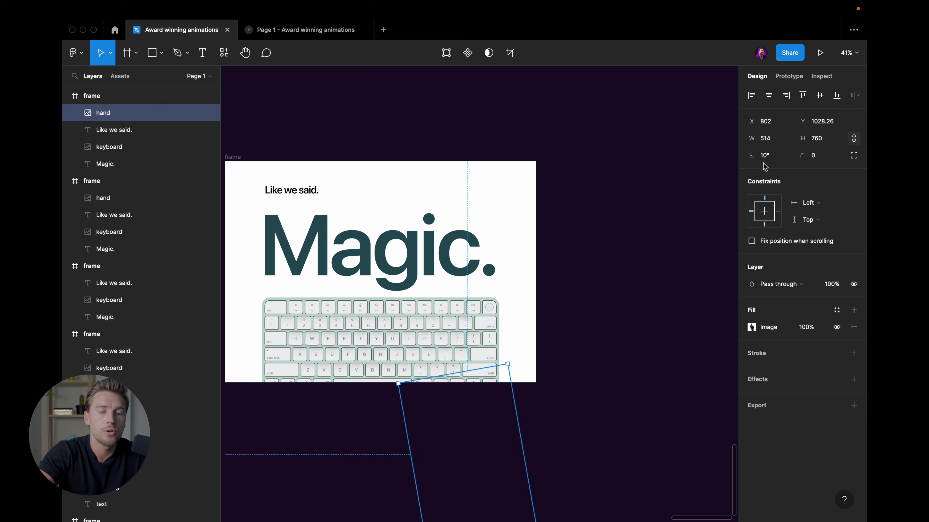
{"action": "key", "text": "Return"}
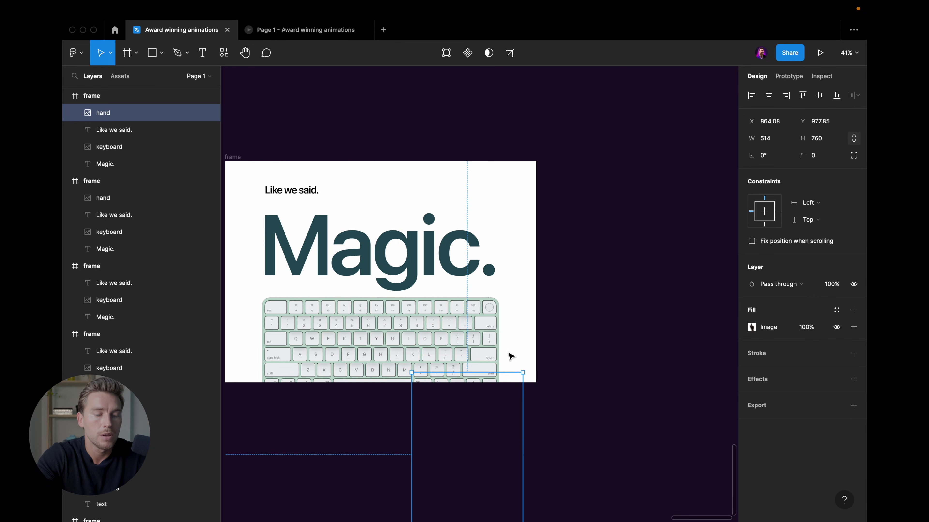
{"action": "left_click_drag", "start_coordinate": [482, 393], "coordinate": [508, 315]}
{"action": "scroll", "coordinate": [509, 314], "scroll_direction": "up", "scroll_amount": 3}
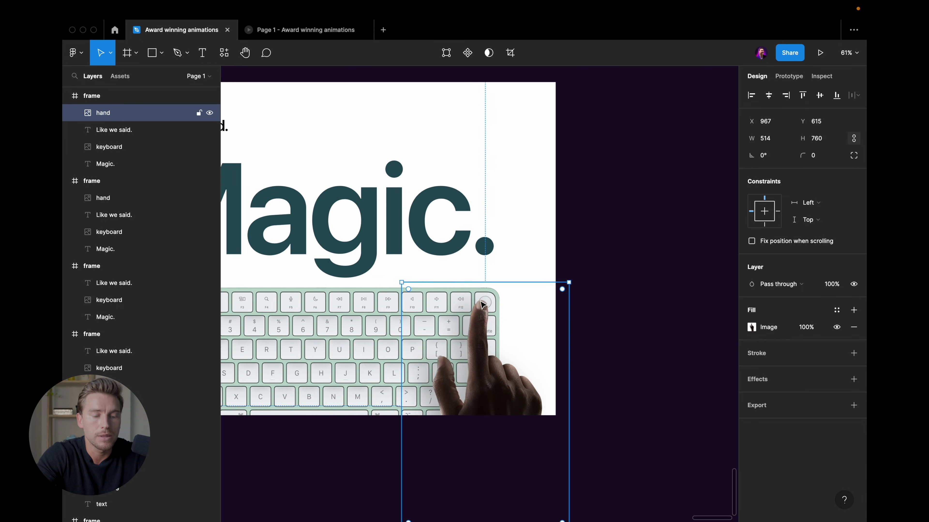
{"action": "key", "text": "shift+1"}
{"action": "key", "text": "Escape"}
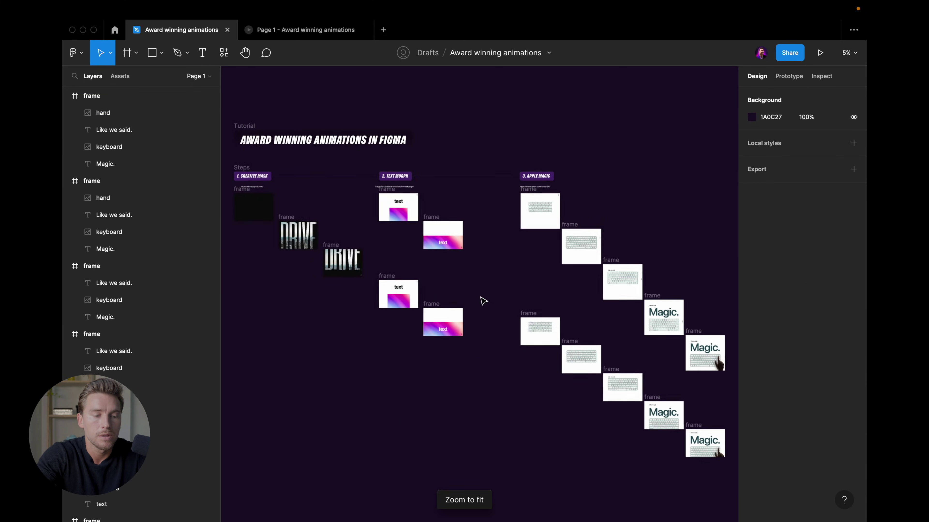
Review the Apple Magic frame sequence and select the first 1440×1024 keyboard frame at X 10875
{"action": "scroll", "coordinate": [482, 300], "scroll_direction": "up", "scroll_amount": 1}
{"action": "scroll", "coordinate": [483, 300], "scroll_direction": "up", "scroll_amount": 2}
{"action": "scroll", "coordinate": [483, 300], "scroll_direction": "up", "scroll_amount": 2}
{"action": "scroll", "coordinate": [482, 301], "scroll_direction": "up", "scroll_amount": 2}
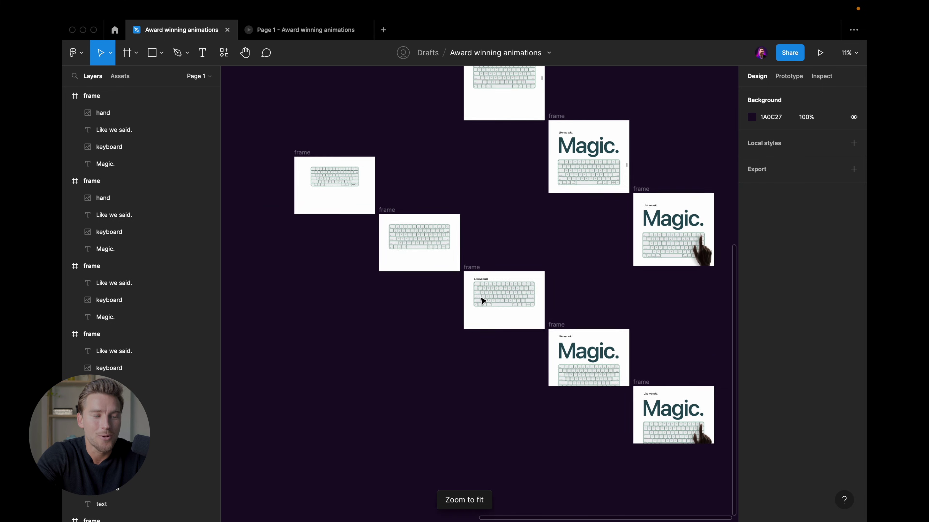
{"action": "scroll", "coordinate": [482, 301], "scroll_direction": "down", "scroll_amount": 1}
{"action": "scroll", "coordinate": [482, 301], "scroll_direction": "down", "scroll_amount": 2}
{"action": "scroll", "coordinate": [362, 120], "scroll_direction": "up", "scroll_amount": 2}
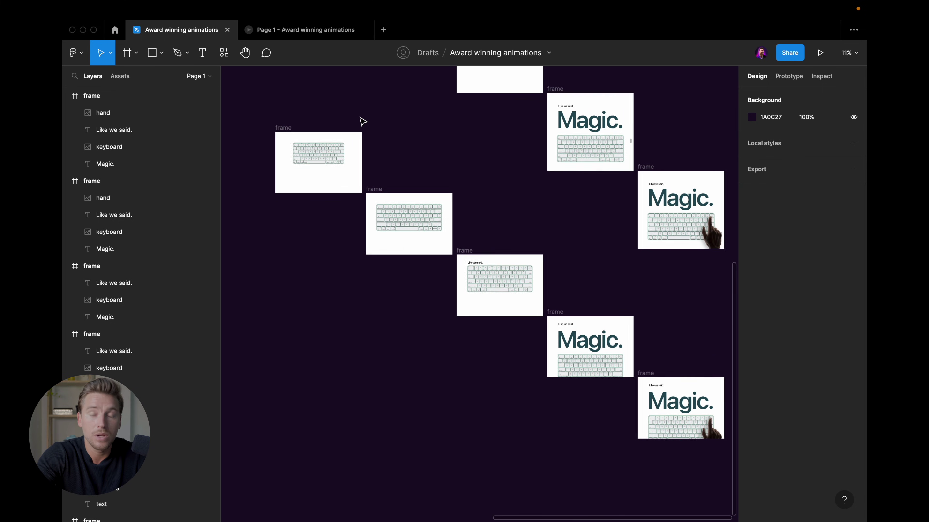
{"action": "scroll", "coordinate": [297, 117], "scroll_direction": "up", "scroll_amount": 2}
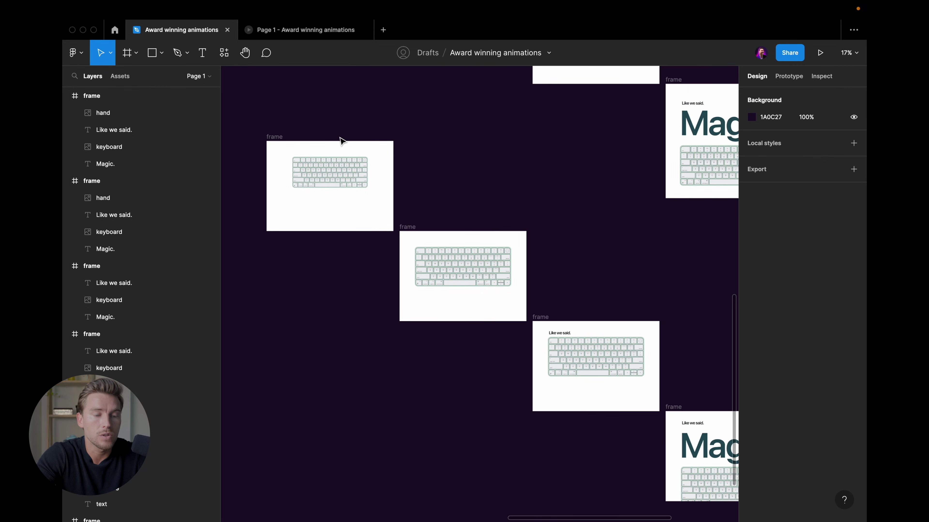
{"action": "scroll", "coordinate": [340, 140], "scroll_direction": "up", "scroll_amount": 2}
{"action": "scroll", "coordinate": [329, 188], "scroll_direction": "down", "scroll_amount": 5}
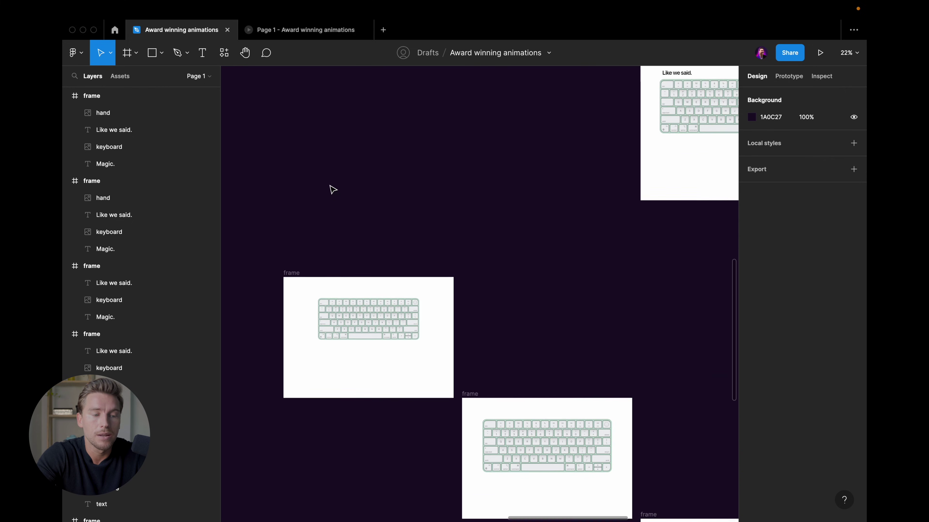
{"action": "scroll", "coordinate": [329, 189], "scroll_direction": "down", "scroll_amount": 3}
{"action": "scroll", "coordinate": [332, 189], "scroll_direction": "down", "scroll_amount": 3}
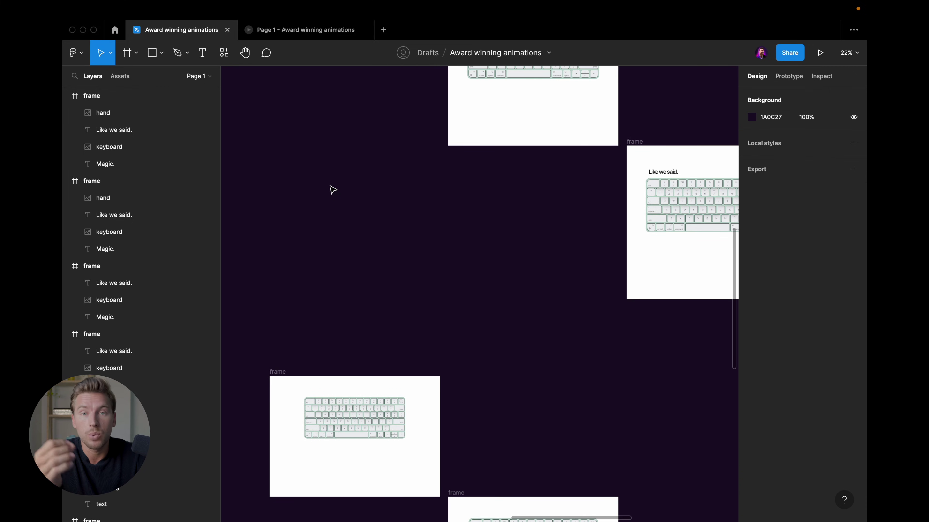
{"action": "scroll", "coordinate": [362, 197], "scroll_direction": "up", "scroll_amount": 2}
{"action": "scroll", "coordinate": [363, 197], "scroll_direction": "up", "scroll_amount": 4}
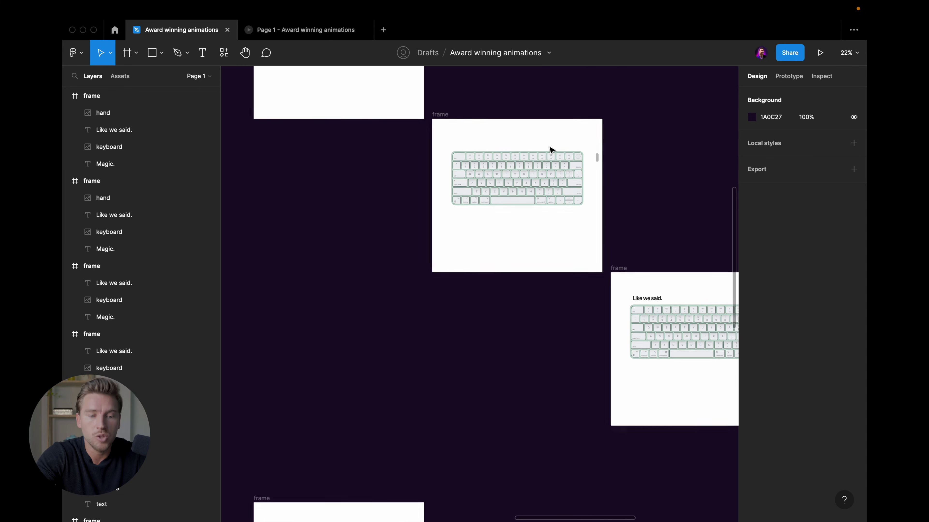
{"action": "scroll", "coordinate": [549, 149], "scroll_direction": "right", "scroll_amount": 2}
{"action": "scroll", "coordinate": [596, 171], "scroll_direction": "up", "scroll_amount": 4}
{"action": "scroll", "coordinate": [506, 128], "scroll_direction": "left", "scroll_amount": 3}
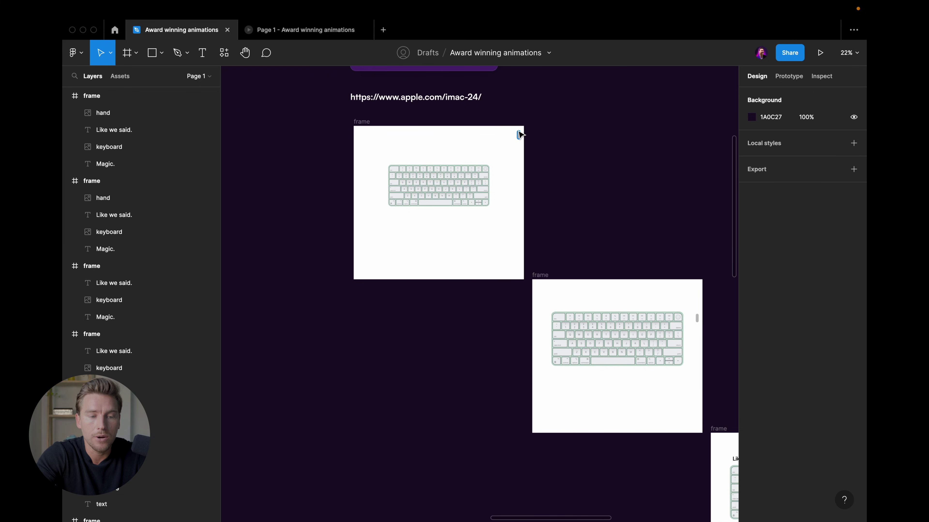
{"action": "scroll", "coordinate": [519, 134], "scroll_direction": "down", "scroll_amount": 3}
{"action": "scroll", "coordinate": [519, 135], "scroll_direction": "right", "scroll_amount": 2}
{"action": "scroll", "coordinate": [519, 134], "scroll_direction": "down", "scroll_amount": 3}
{"action": "scroll", "coordinate": [519, 135], "scroll_direction": "down", "scroll_amount": 3}
{"action": "scroll", "coordinate": [521, 135], "scroll_direction": "down", "scroll_amount": 2}
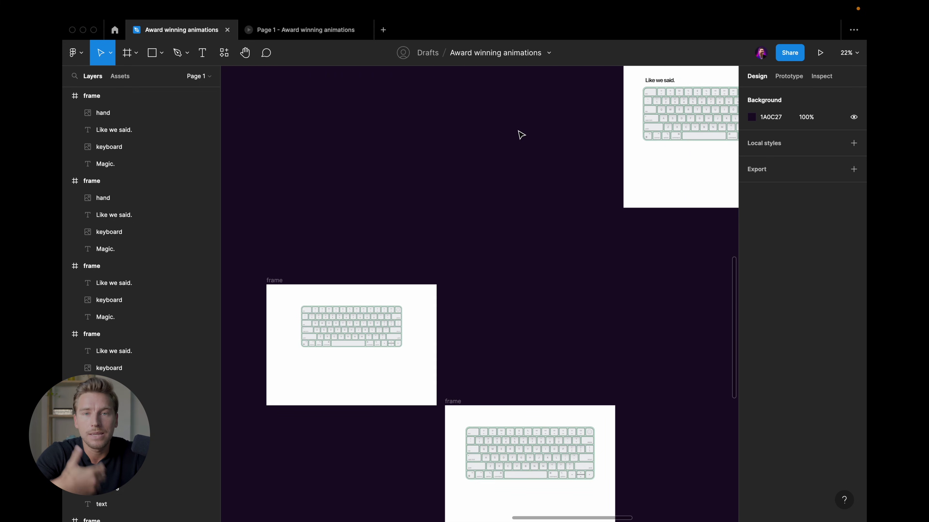
{"action": "scroll", "coordinate": [521, 135], "scroll_direction": "down", "scroll_amount": 1}
{"action": "scroll", "coordinate": [353, 240], "scroll_direction": "down", "scroll_amount": 3}
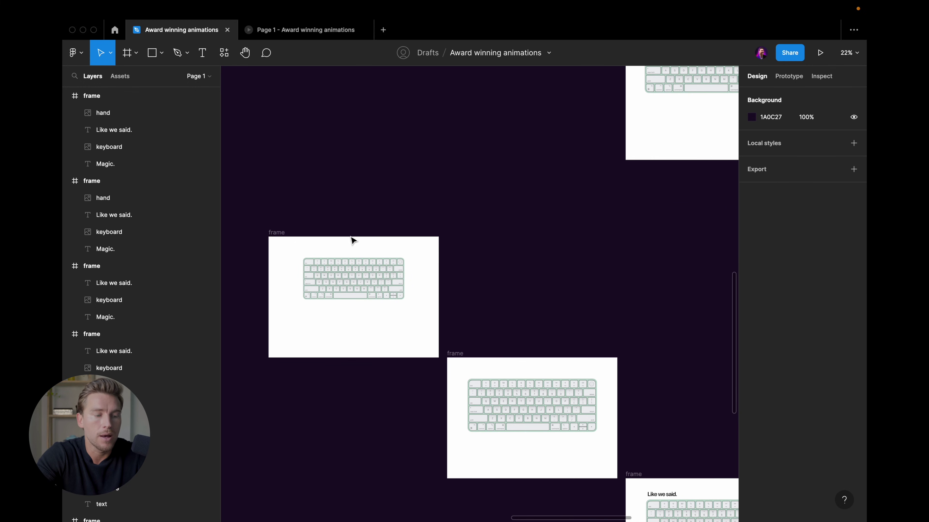
{"action": "left_click", "coordinate": [282, 233]}
{"action": "scroll", "coordinate": [398, 230], "scroll_direction": "down", "scroll_amount": 2}
{"action": "scroll", "coordinate": [398, 231], "scroll_direction": "up", "scroll_amount": 3, "text": "ctrl"}
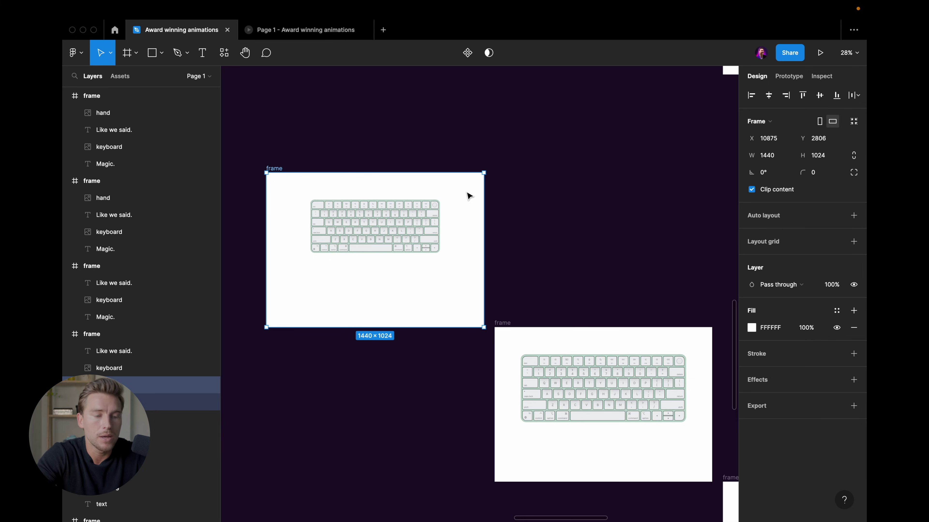
Link the first keyboard frame to the enlarged-keyboard frame as Flow 2 with an On click trigger
{"action": "left_click", "coordinate": [786, 77]}
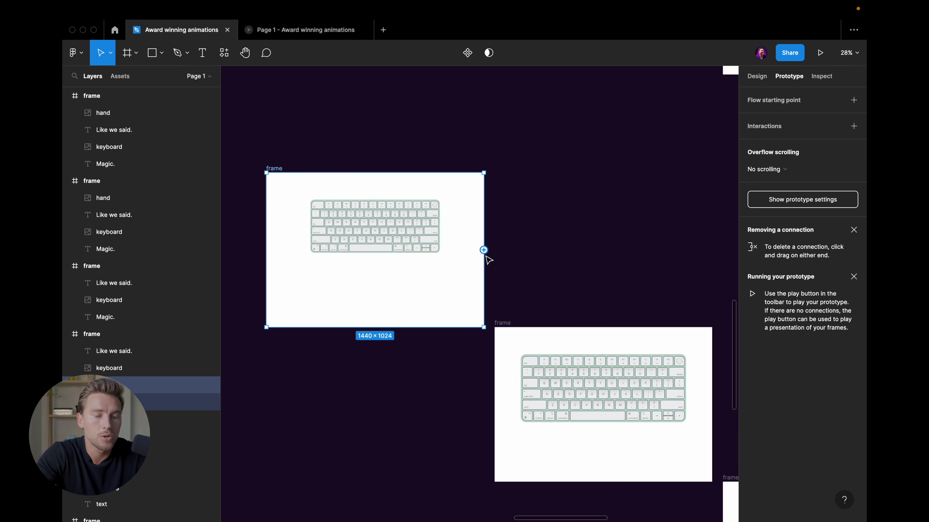
{"action": "left_click_drag", "start_coordinate": [483, 251], "coordinate": [582, 353]}
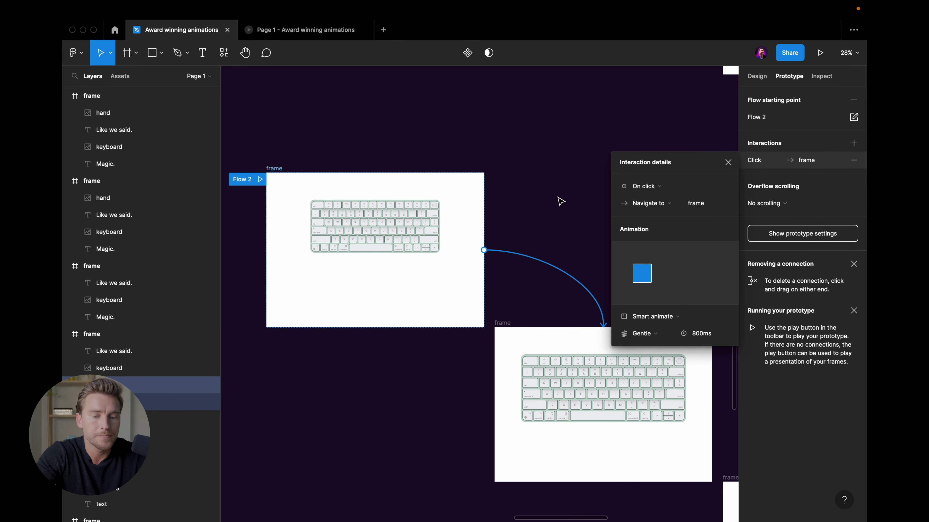
{"action": "scroll", "coordinate": [559, 190], "scroll_direction": "right", "scroll_amount": 2}
{"action": "scroll", "coordinate": [516, 191], "scroll_direction": "down", "scroll_amount": 1}
{"action": "left_click", "coordinate": [645, 186]}
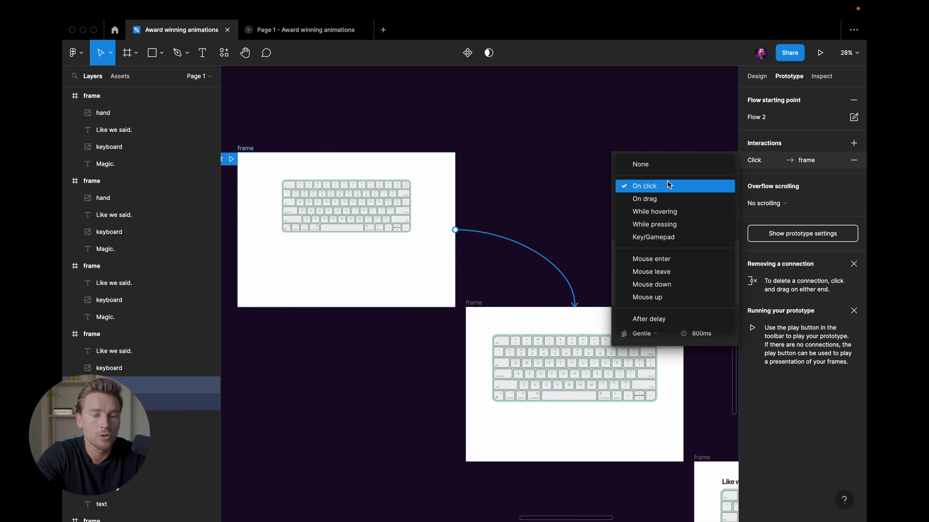
Set the Smart animate transition's easing to Ease out over 300ms
{"action": "scroll", "coordinate": [574, 201], "scroll_direction": "left", "scroll_amount": 2}
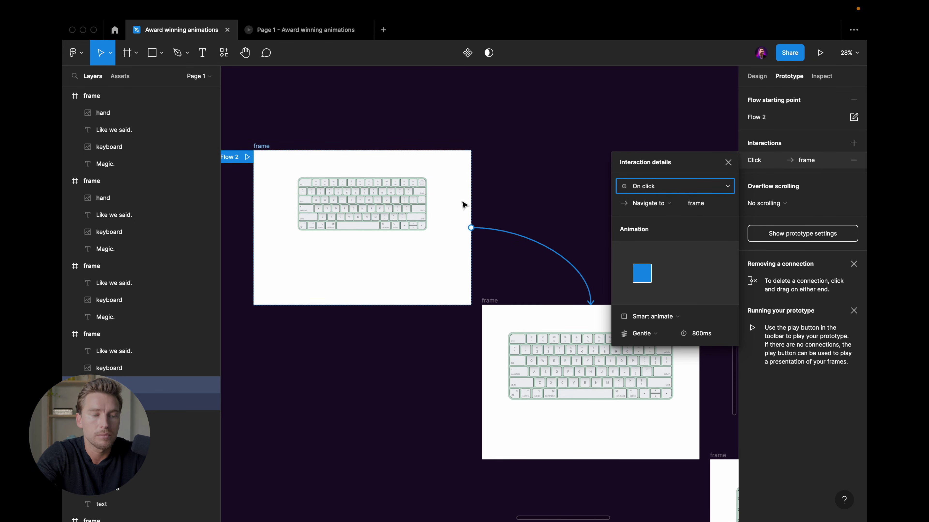
{"action": "scroll", "coordinate": [579, 231], "scroll_direction": "right", "scroll_amount": 2}
{"action": "scroll", "coordinate": [579, 232], "scroll_direction": "down", "scroll_amount": 1}
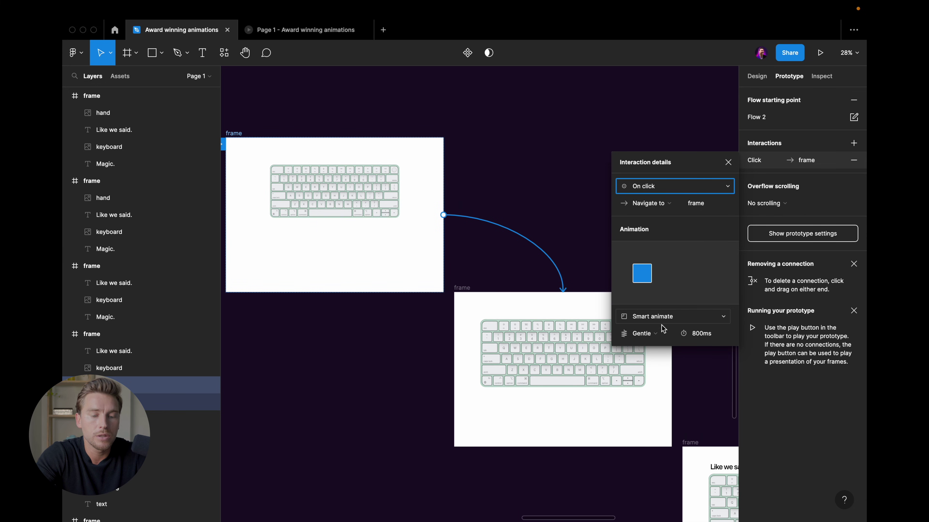
{"action": "left_click", "coordinate": [657, 332]}
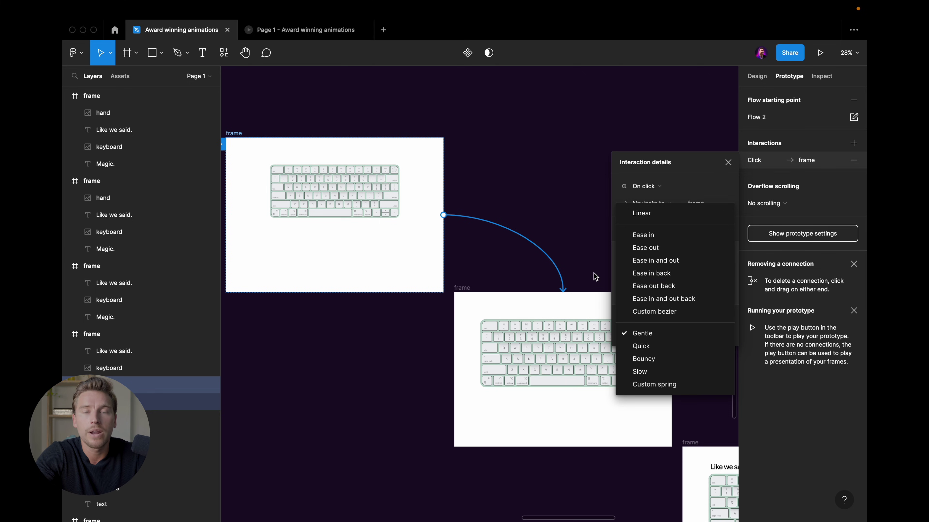
{"action": "left_click", "coordinate": [649, 249]}
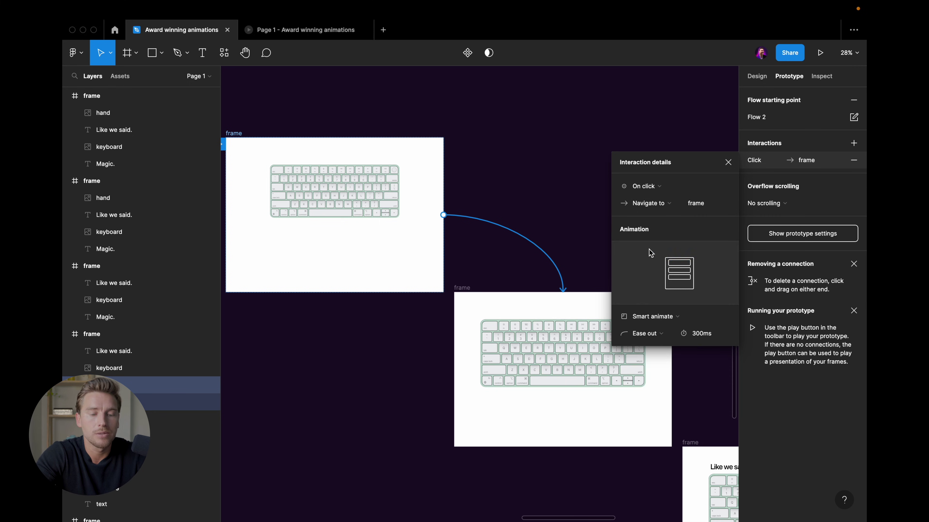
{"action": "scroll", "coordinate": [512, 274], "scroll_direction": "down", "scroll_amount": 3}
{"action": "scroll", "coordinate": [439, 238], "scroll_direction": "right", "scroll_amount": 3}
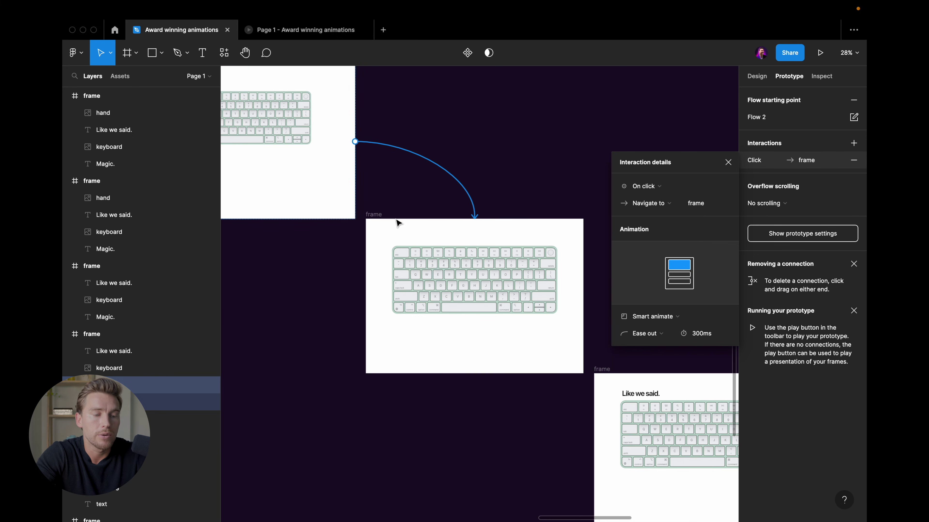
{"action": "left_click", "coordinate": [379, 214]}
{"action": "scroll", "coordinate": [378, 214], "scroll_direction": "down", "scroll_amount": 2}
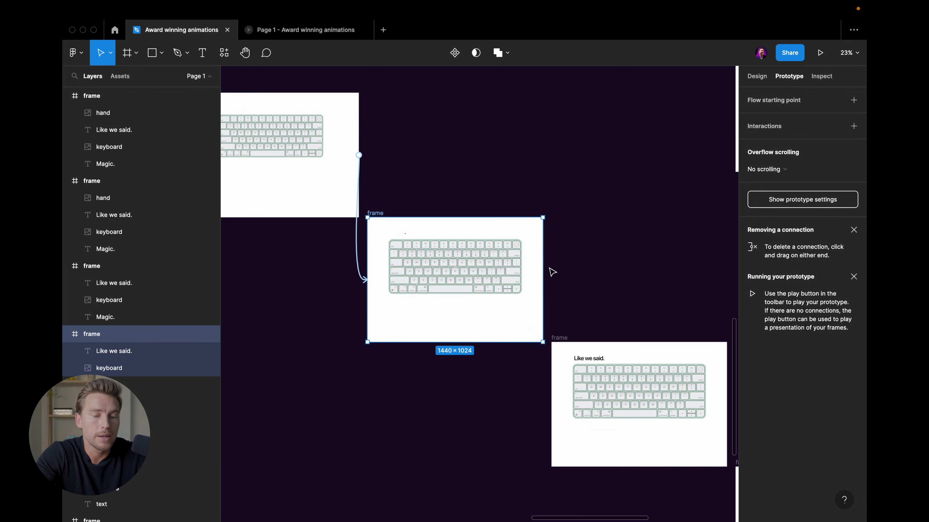
Link the second keyboard frame to the Like we said frame
{"action": "left_click_drag", "start_coordinate": [543, 280], "coordinate": [654, 362]}
{"action": "scroll", "coordinate": [540, 256], "scroll_direction": "right", "scroll_amount": 3}
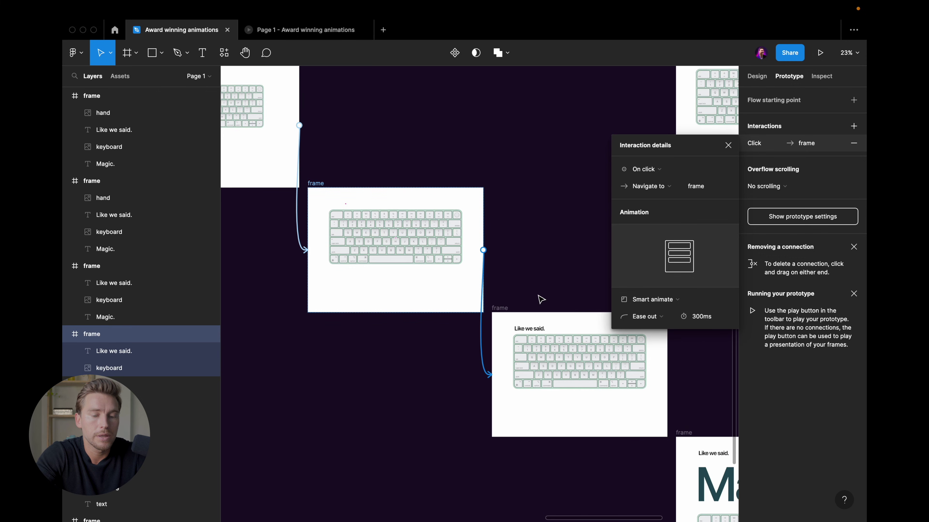
{"action": "scroll", "coordinate": [541, 292], "scroll_direction": "down", "scroll_amount": 1}
{"action": "scroll", "coordinate": [541, 300], "scroll_direction": "down", "scroll_amount": 1}
{"action": "scroll", "coordinate": [553, 257], "scroll_direction": "down", "scroll_amount": 3}
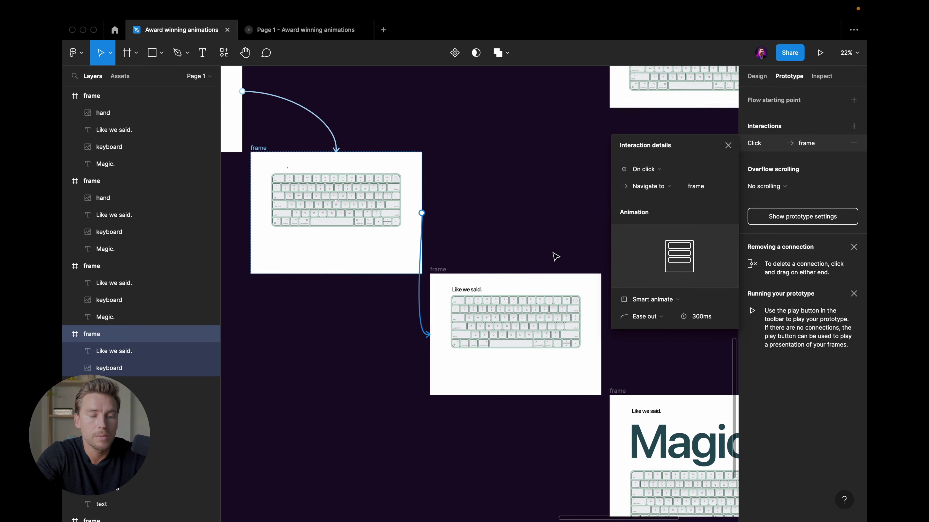
{"action": "scroll", "coordinate": [512, 249], "scroll_direction": "right", "scroll_amount": 3}
Connect the Like we said frame to the Magic frame
{"action": "left_click", "coordinate": [494, 240]}
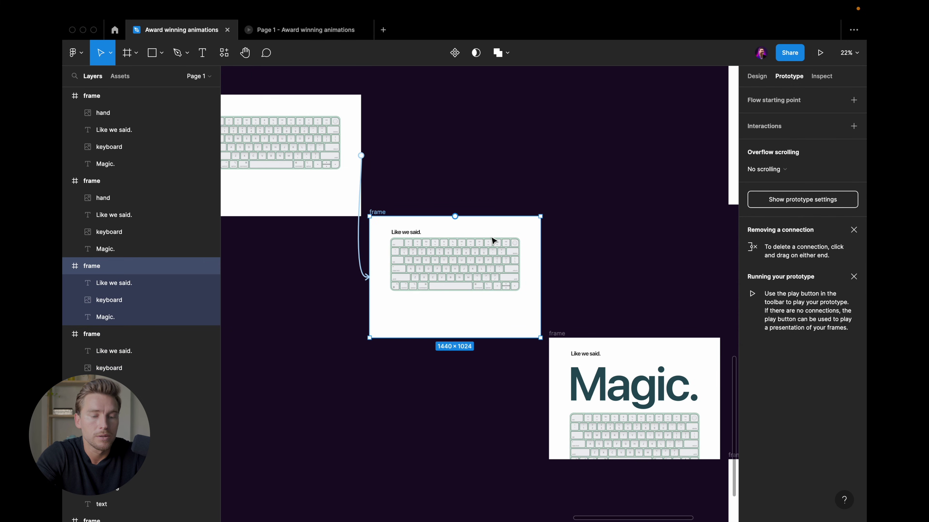
{"action": "left_click", "coordinate": [593, 337]}
{"action": "scroll", "coordinate": [599, 249], "scroll_direction": "down", "scroll_amount": 2}
{"action": "scroll", "coordinate": [599, 248], "scroll_direction": "right", "scroll_amount": 3}
{"action": "scroll", "coordinate": [585, 248], "scroll_direction": "down", "scroll_amount": 3}
{"action": "scroll", "coordinate": [585, 249], "scroll_direction": "right", "scroll_amount": 3}
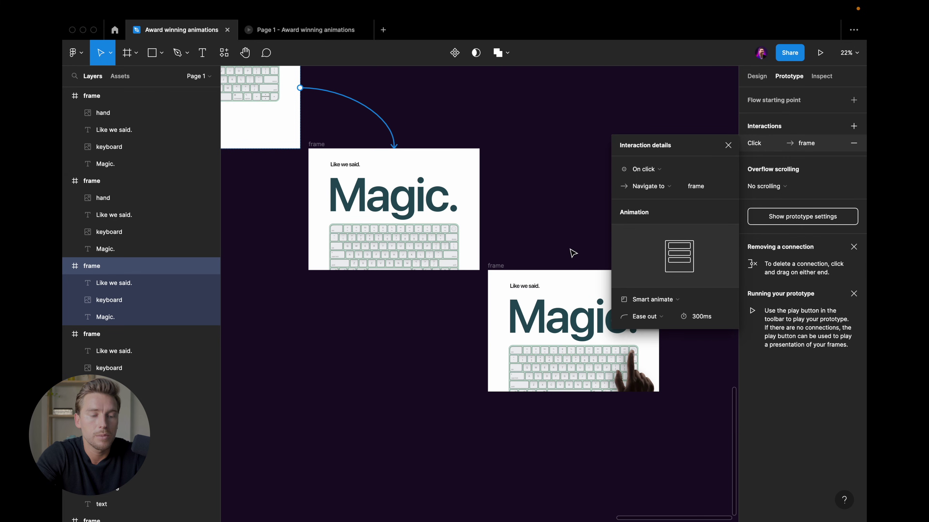
Link the Magic frame to the final hand frame, then play Flow 2 as a presentation
{"action": "left_click", "coordinate": [329, 145]}
{"action": "left_click_drag", "start_coordinate": [479, 209], "coordinate": [572, 272]}
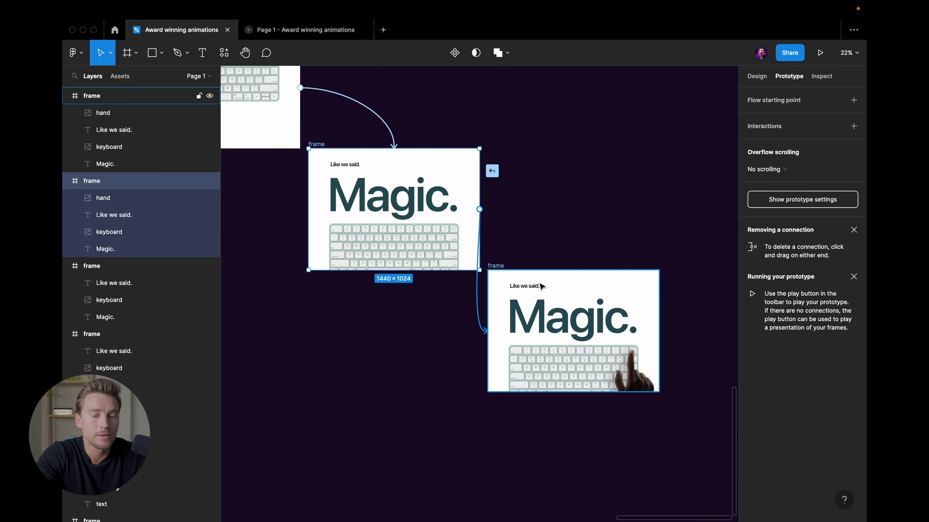
{"action": "scroll", "coordinate": [516, 198], "scroll_direction": "down", "scroll_amount": 3}
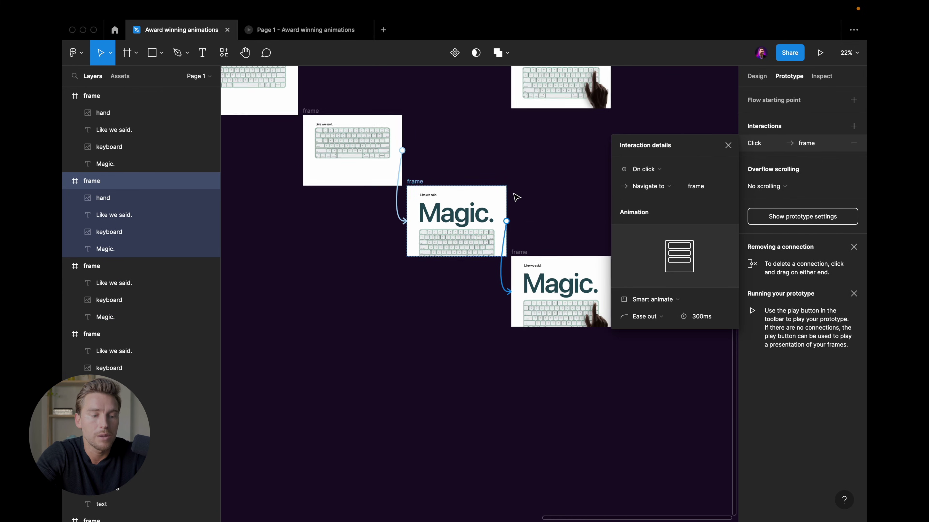
{"action": "scroll", "coordinate": [512, 197], "scroll_direction": "down", "scroll_amount": 2}
{"action": "scroll", "coordinate": [329, 147], "scroll_direction": "up", "scroll_amount": 3}
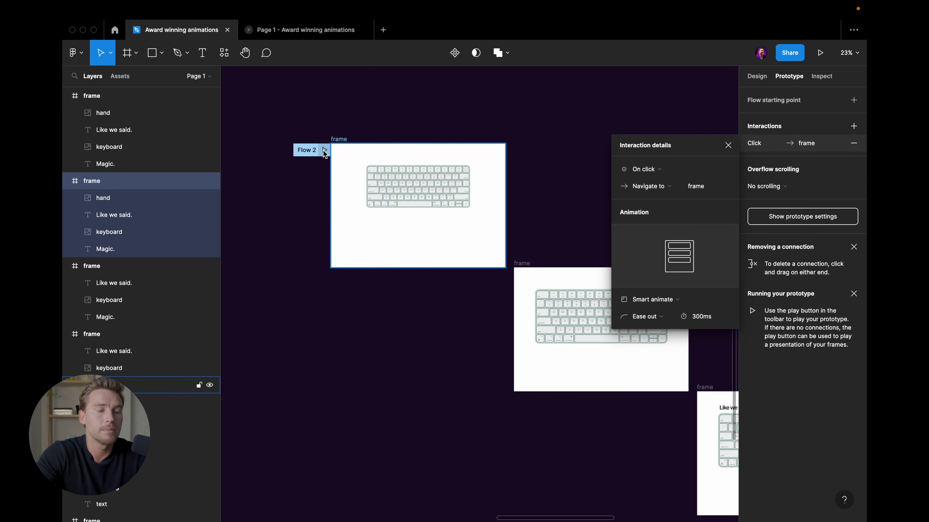
{"action": "left_click", "coordinate": [324, 150]}
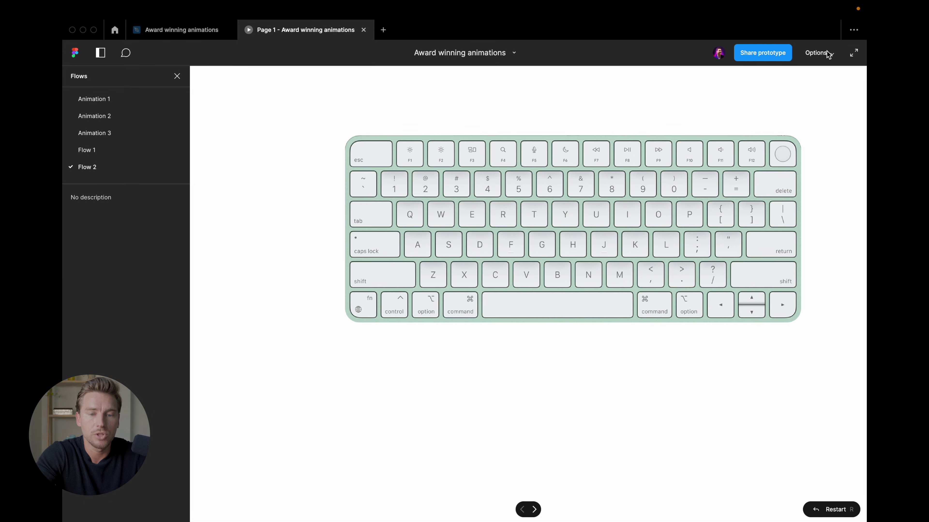
Choose Fit to screen in the presentation Options so the whole keyboard frame shows
{"action": "left_click", "coordinate": [828, 54]}
{"action": "left_click", "coordinate": [782, 119]}
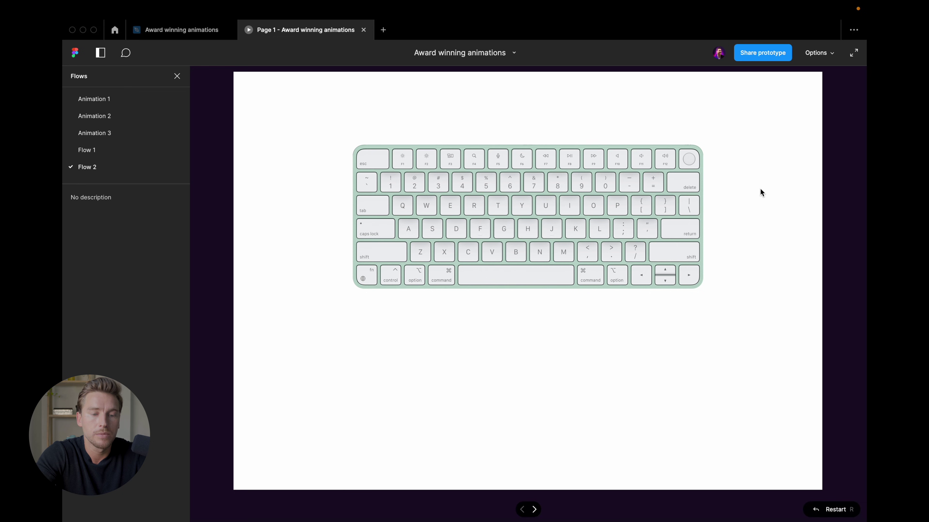